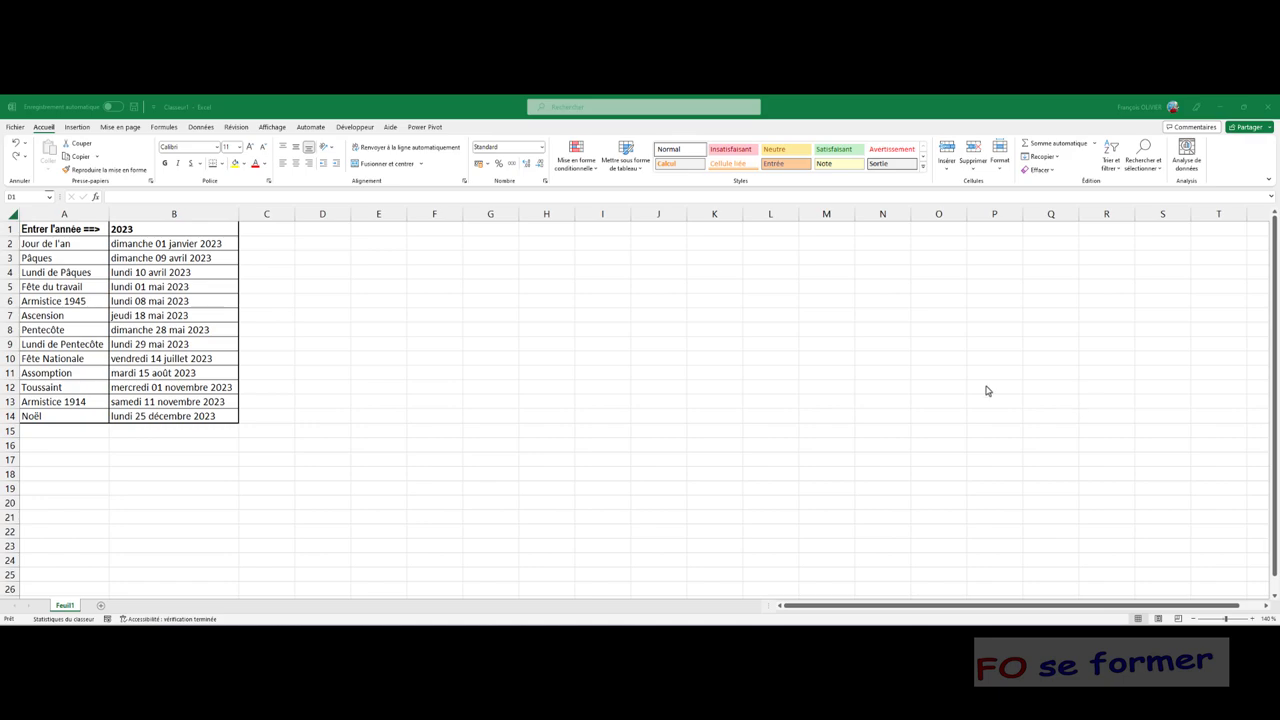
# Enter 02/05/2023 in D1 and format it as Date longue, showing mardi 2 mai 2023.
pyautogui.click(322, 230)
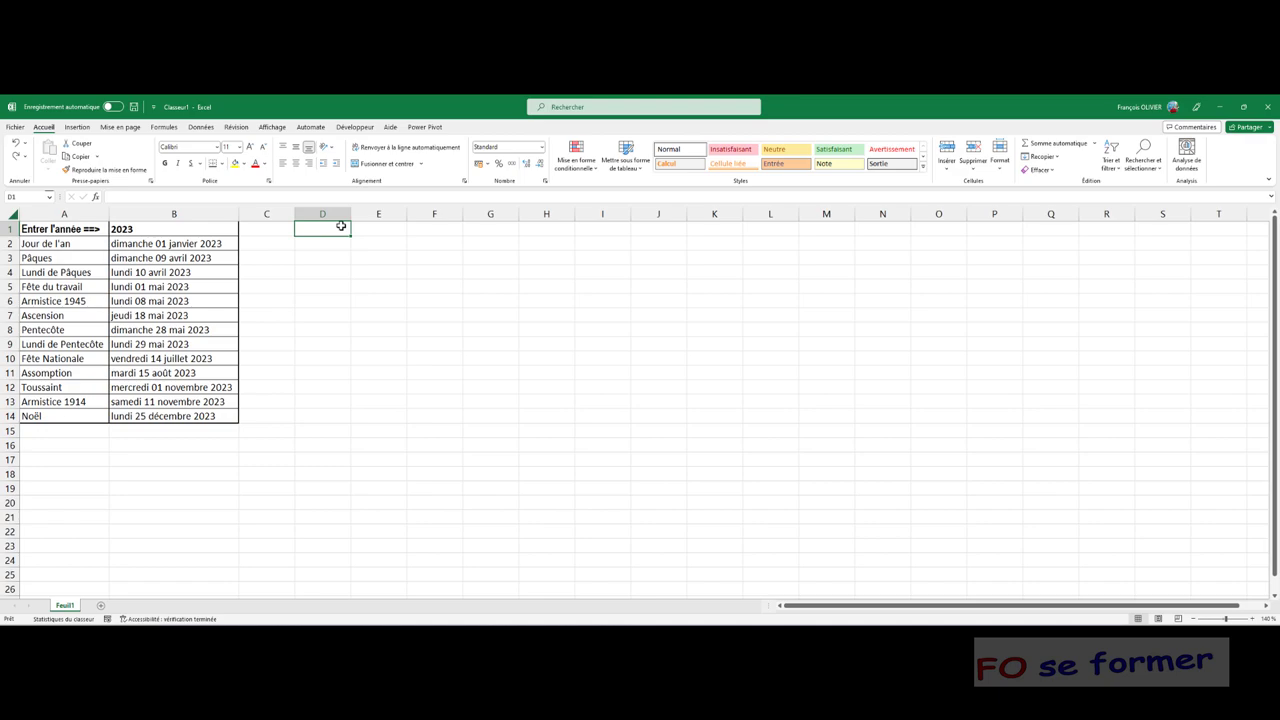
pyautogui.write('02/05')
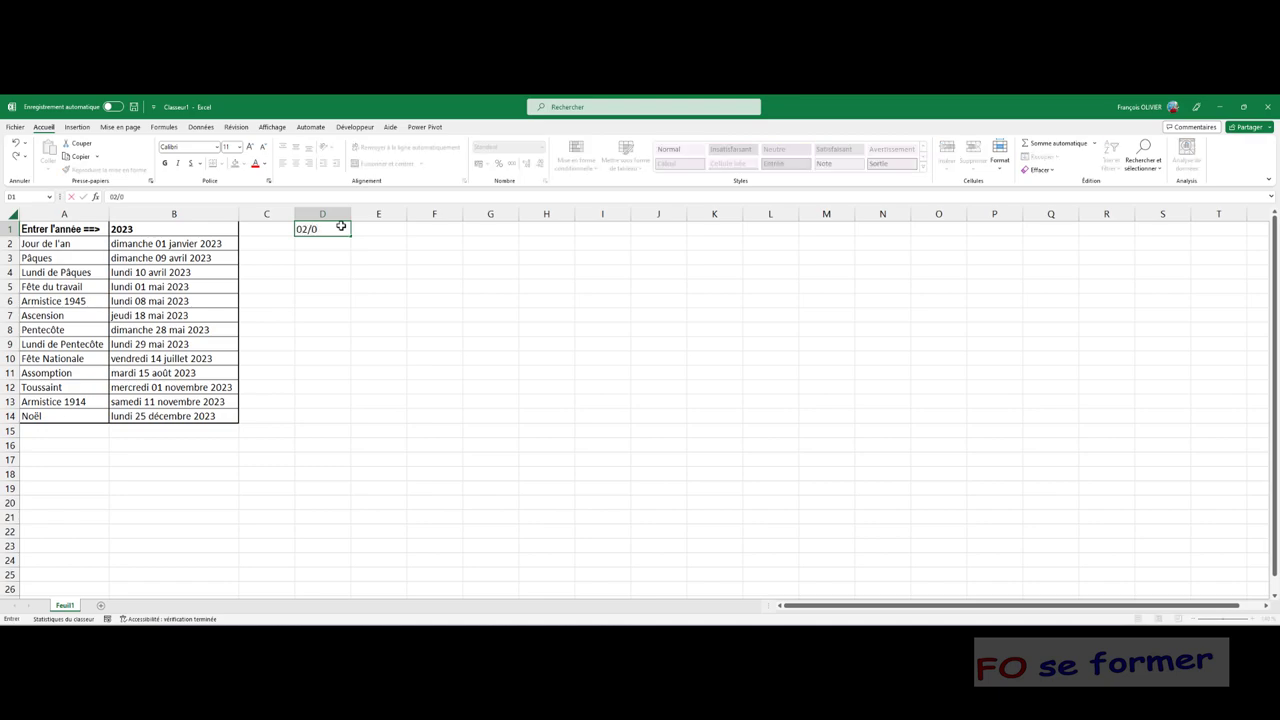
pyautogui.write('/202')
pyautogui.write('3')
pyautogui.hotkey('ctrl', 'Return')
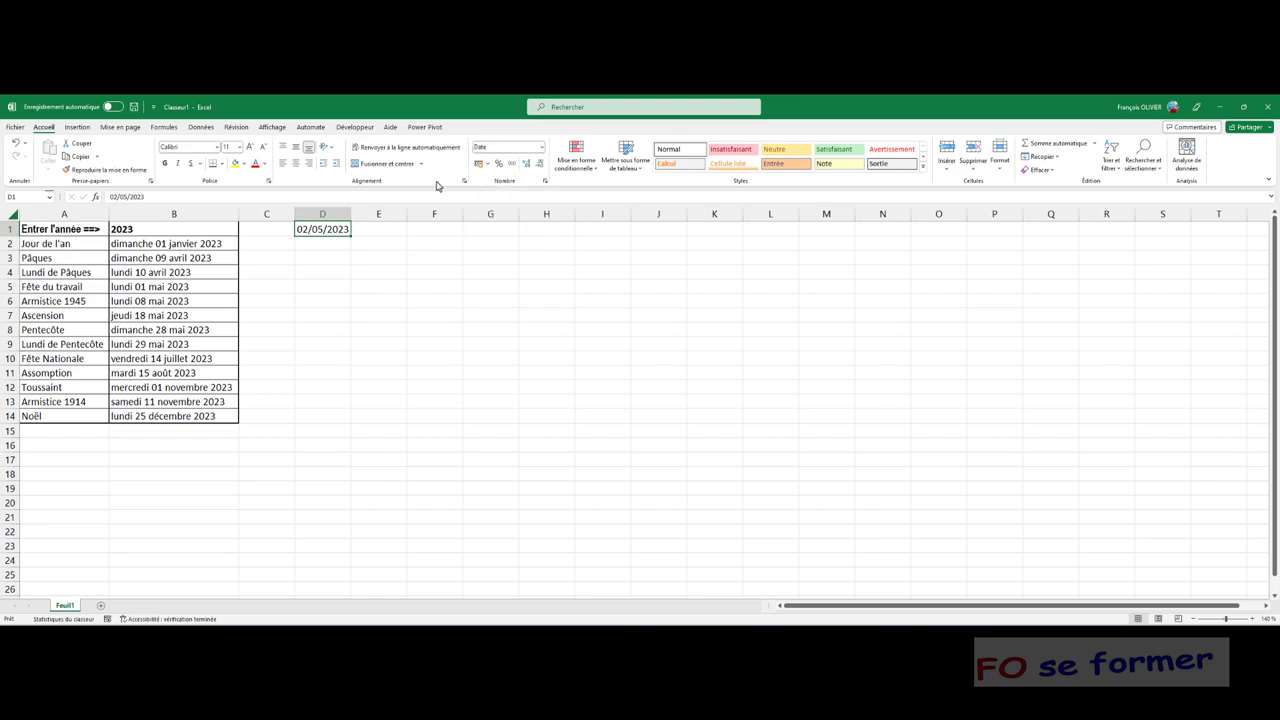
pyautogui.click(372, 284)
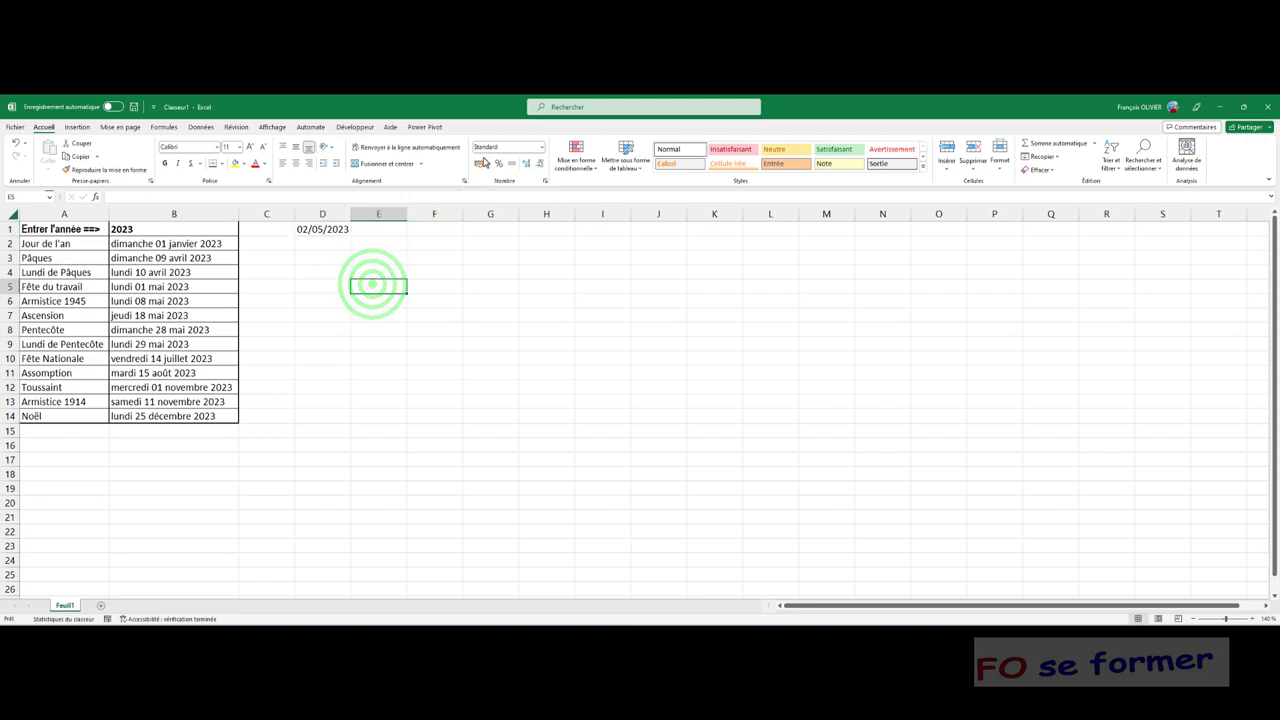
pyautogui.click(323, 229)
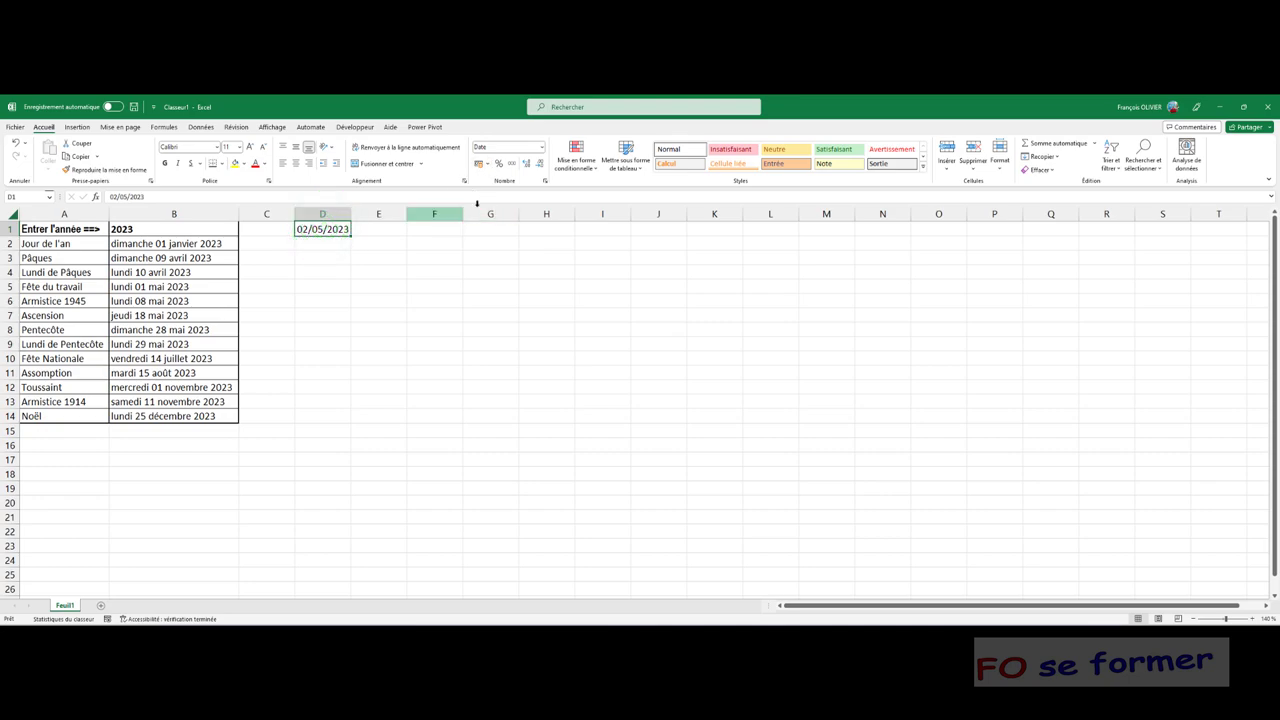
pyautogui.click(544, 148)
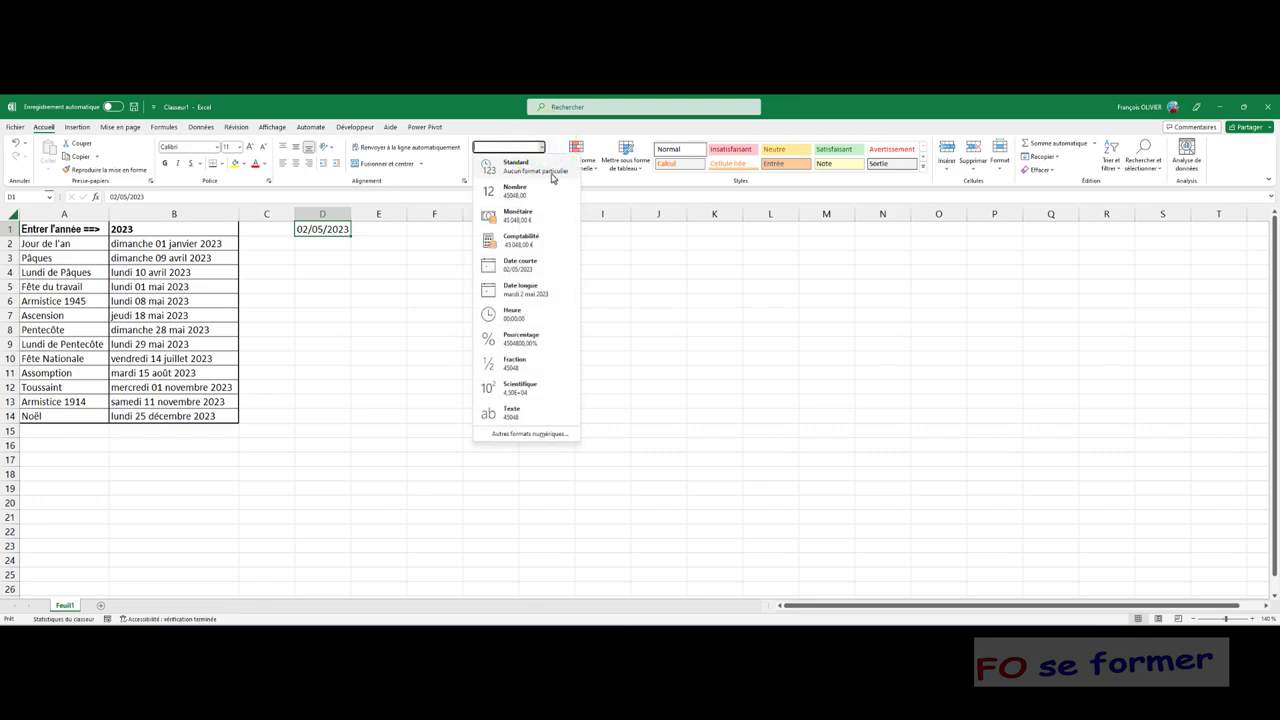
pyautogui.click(531, 291)
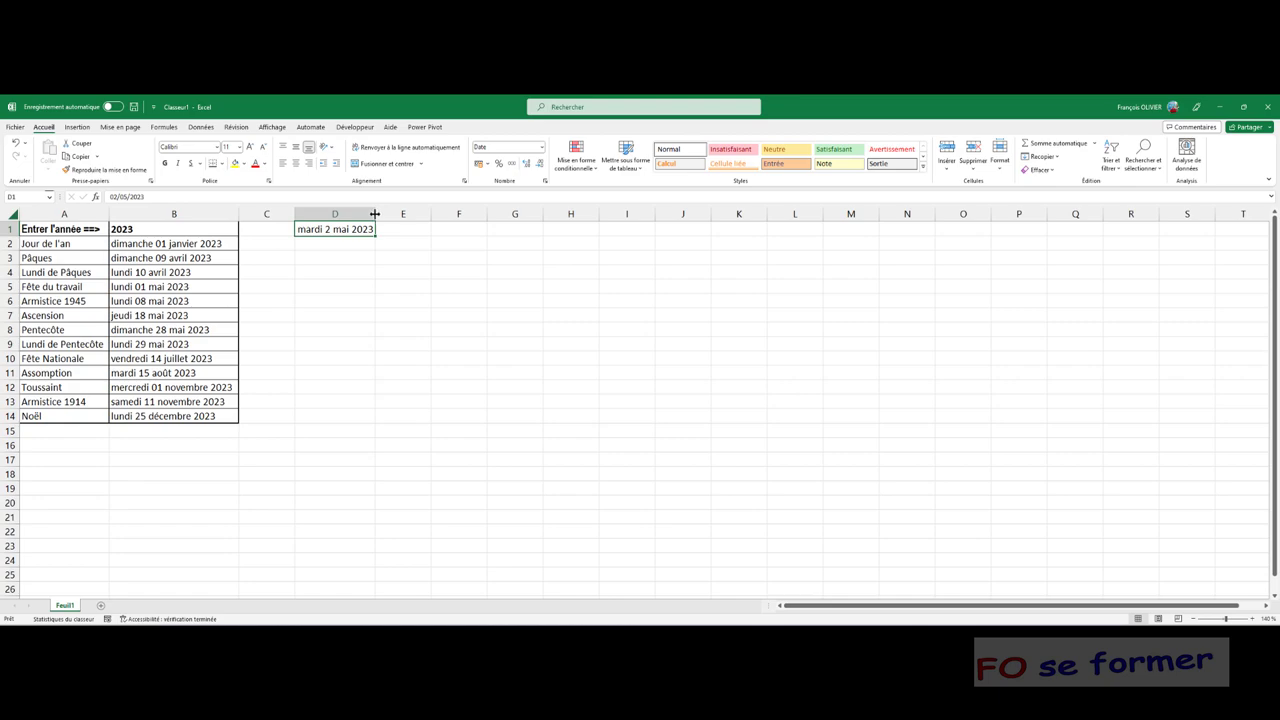
# Widen column D and fill daily dates from D1 down to D25, ending vendredi 26 mai 2023.
pyautogui.moveTo(378, 214); pyautogui.dragTo(390, 211)
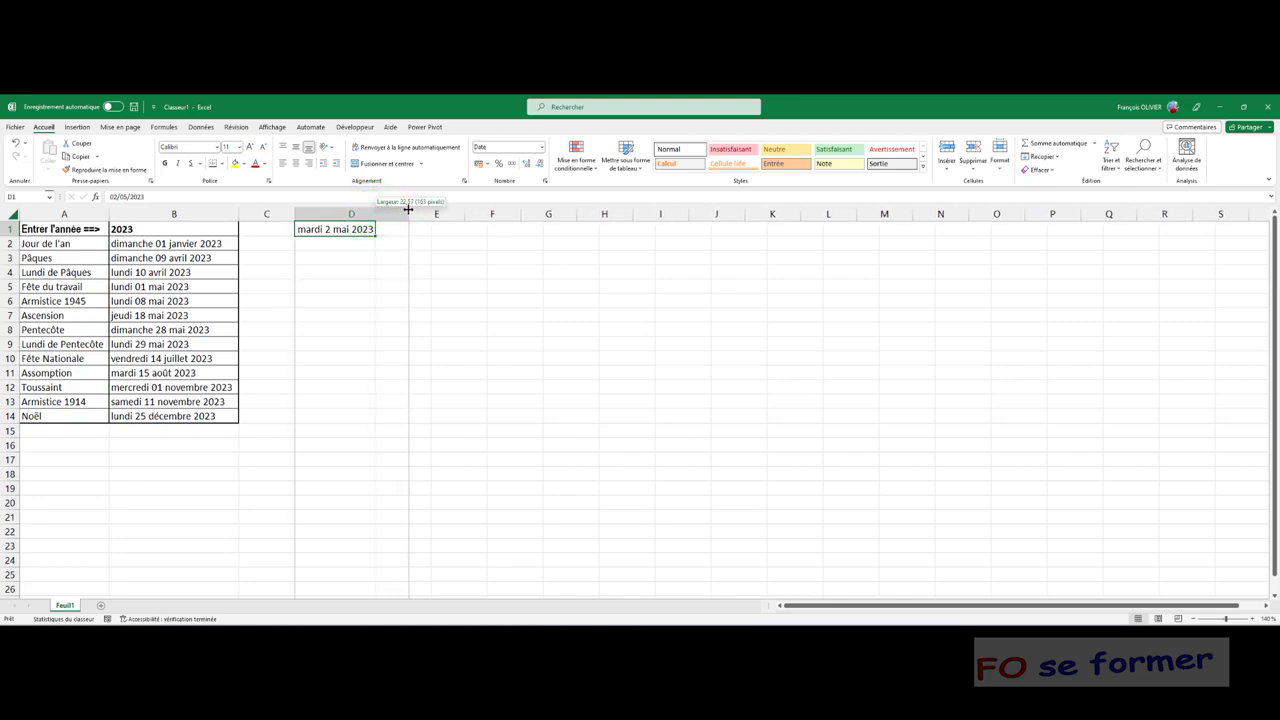
pyautogui.moveTo(390, 211); pyautogui.dragTo(432, 215)
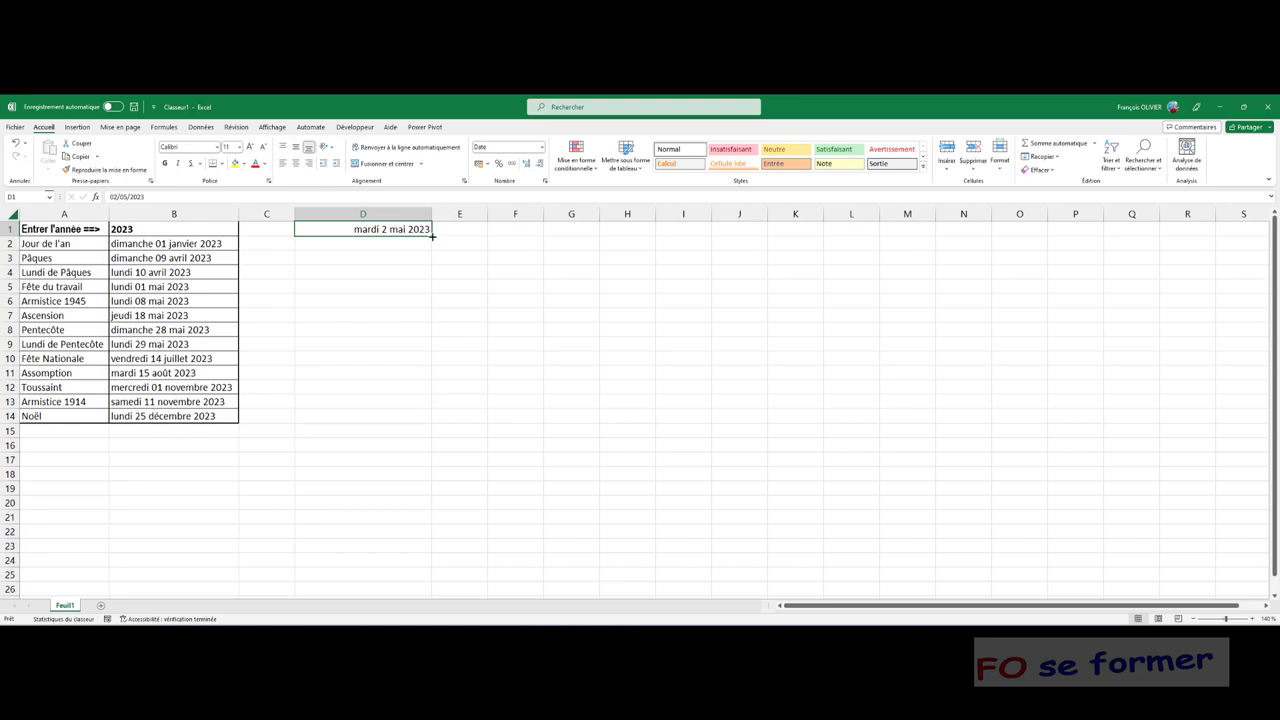
pyautogui.moveTo(433, 235); pyautogui.dragTo(434, 236)
pyautogui.moveTo(433, 235); pyautogui.dragTo(382, 577)
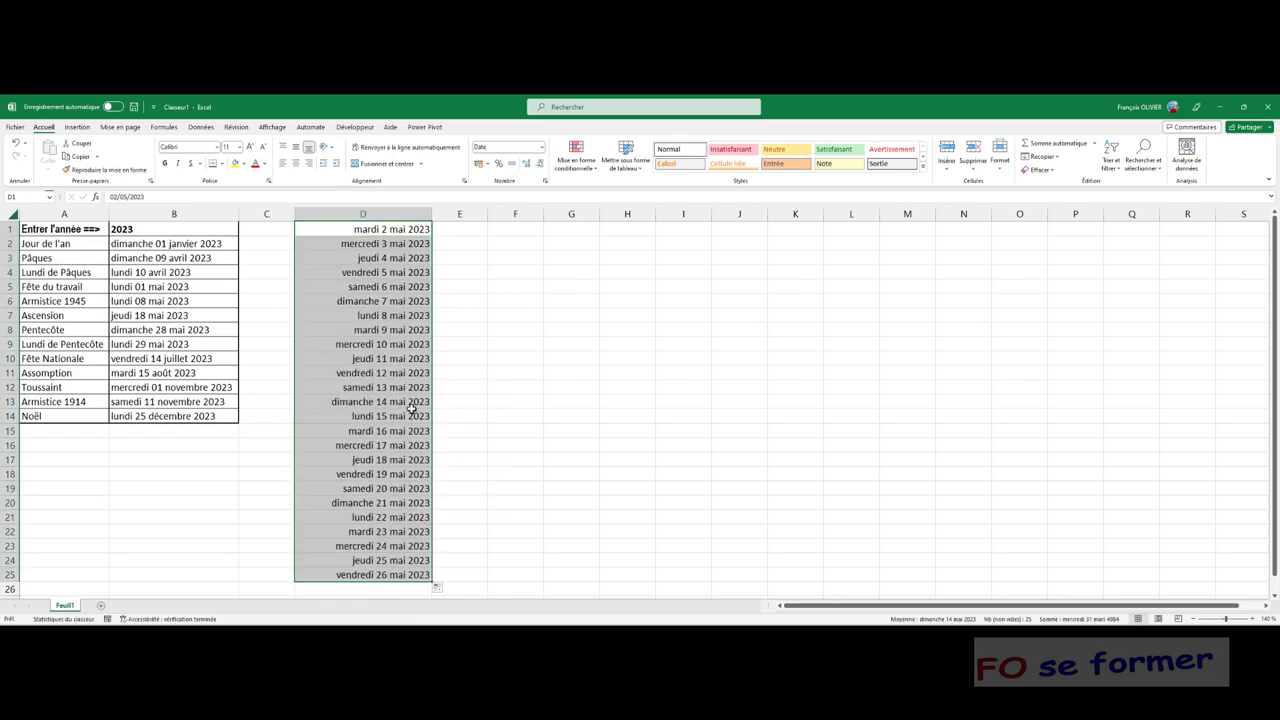
pyautogui.click(396, 344)
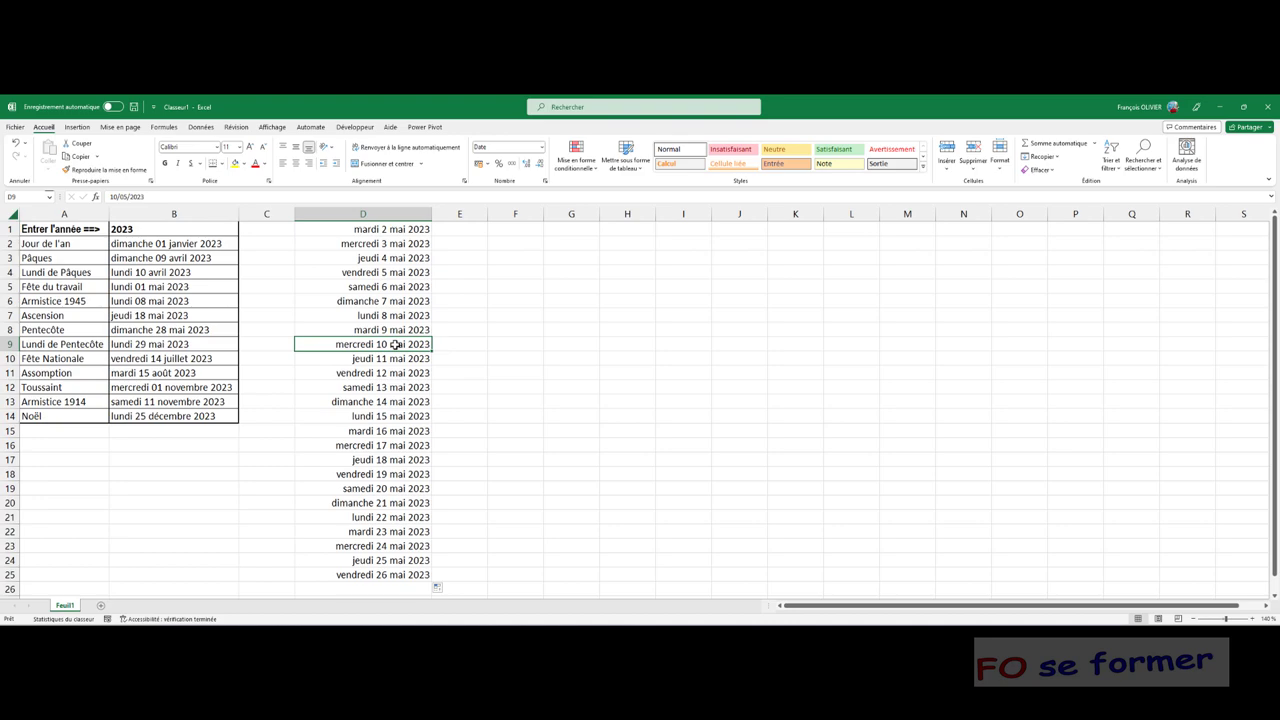
# Enter 02/05/2023 in F1 as Date longue, widen column F, and fill dates to F25.
pyautogui.click(507, 228)
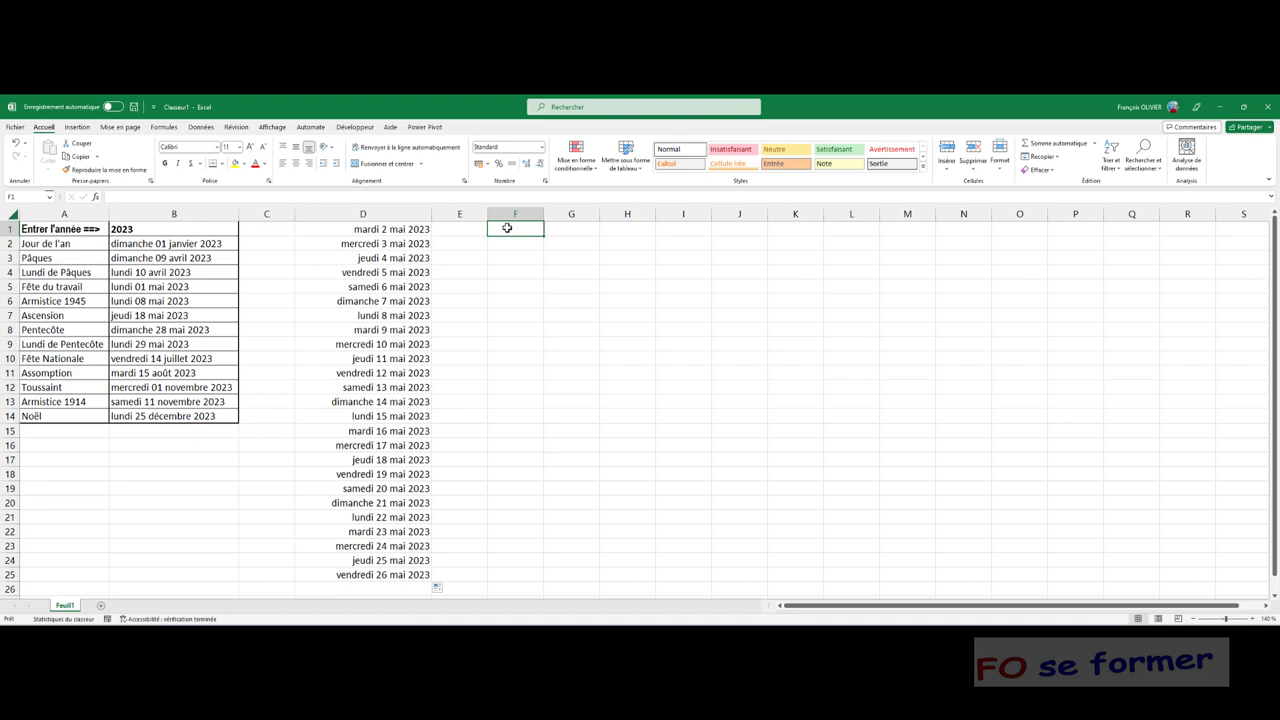
pyautogui.write('02/')
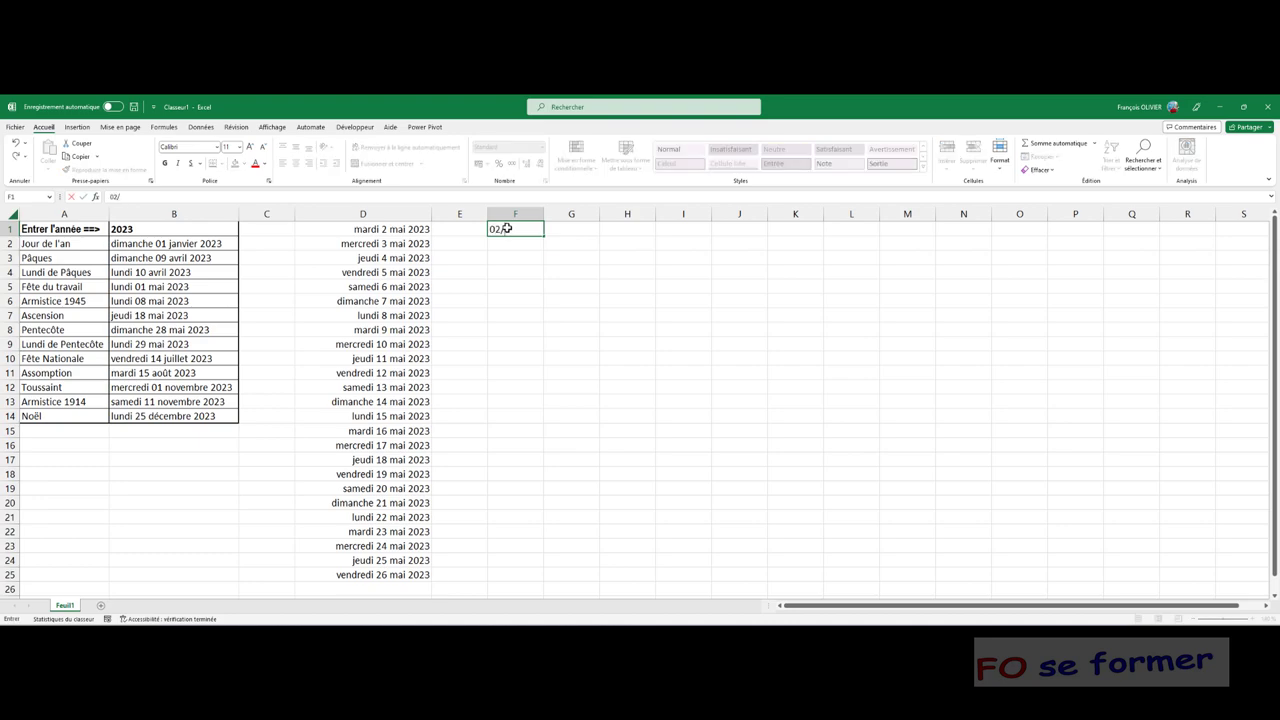
pyautogui.write('05/')
pyautogui.write('2023')
pyautogui.hotkey('ctrl', 'Return')
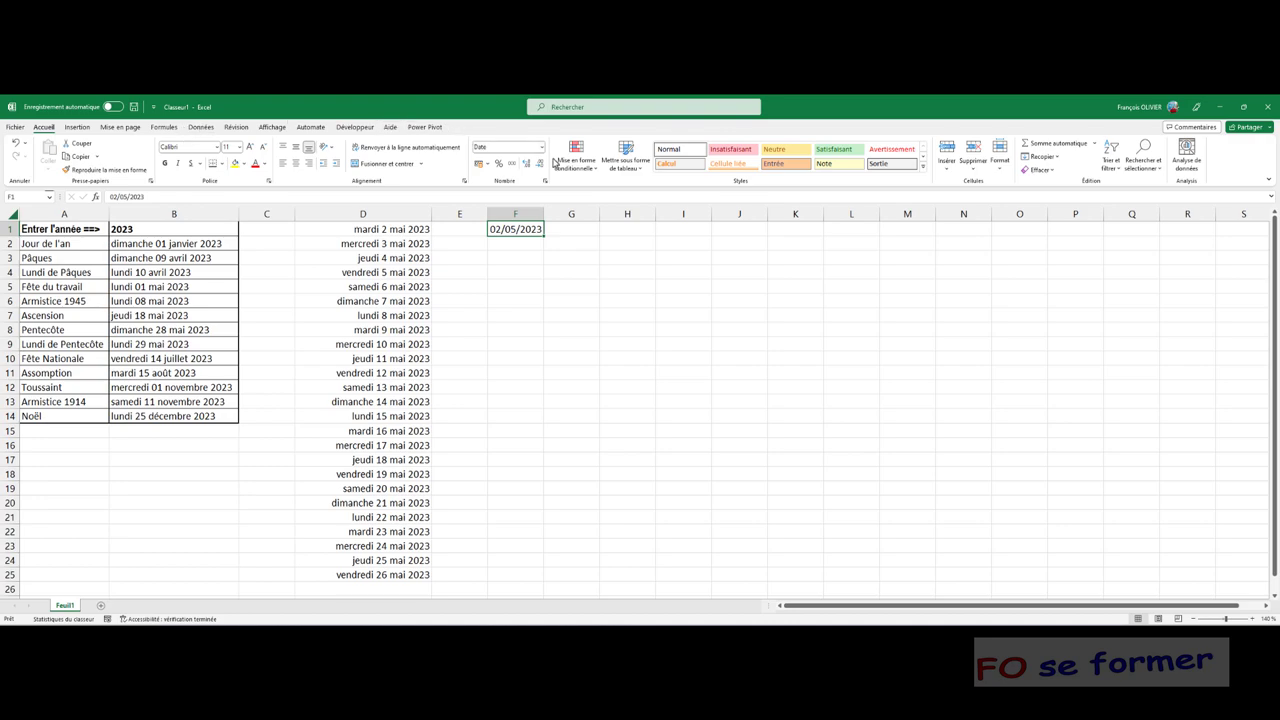
pyautogui.click(539, 148)
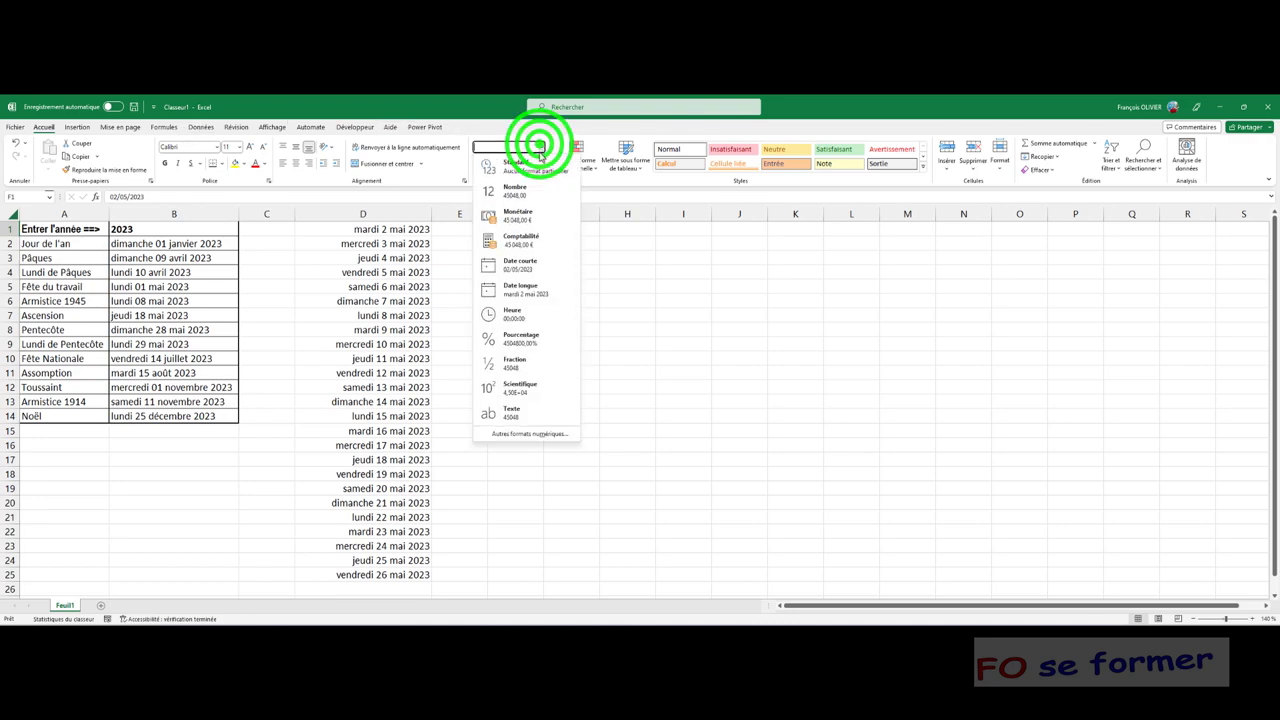
pyautogui.click(528, 288)
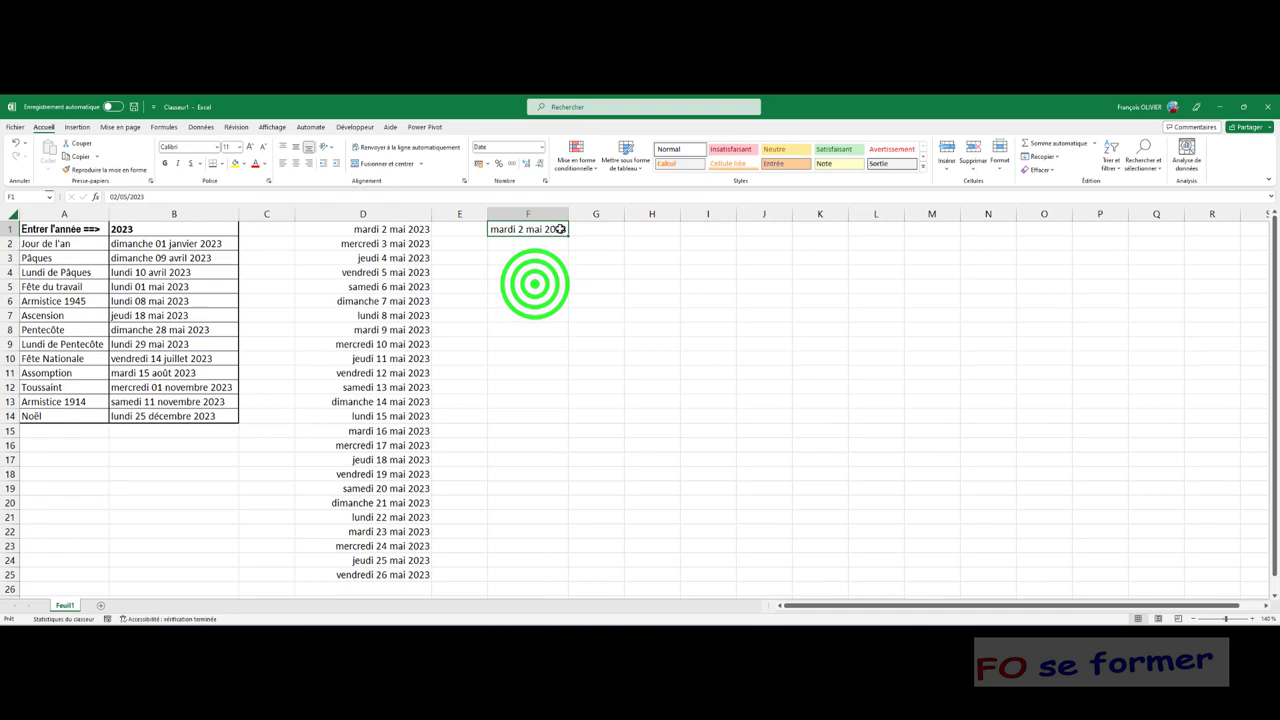
pyautogui.moveTo(543, 215); pyautogui.dragTo(624, 215)
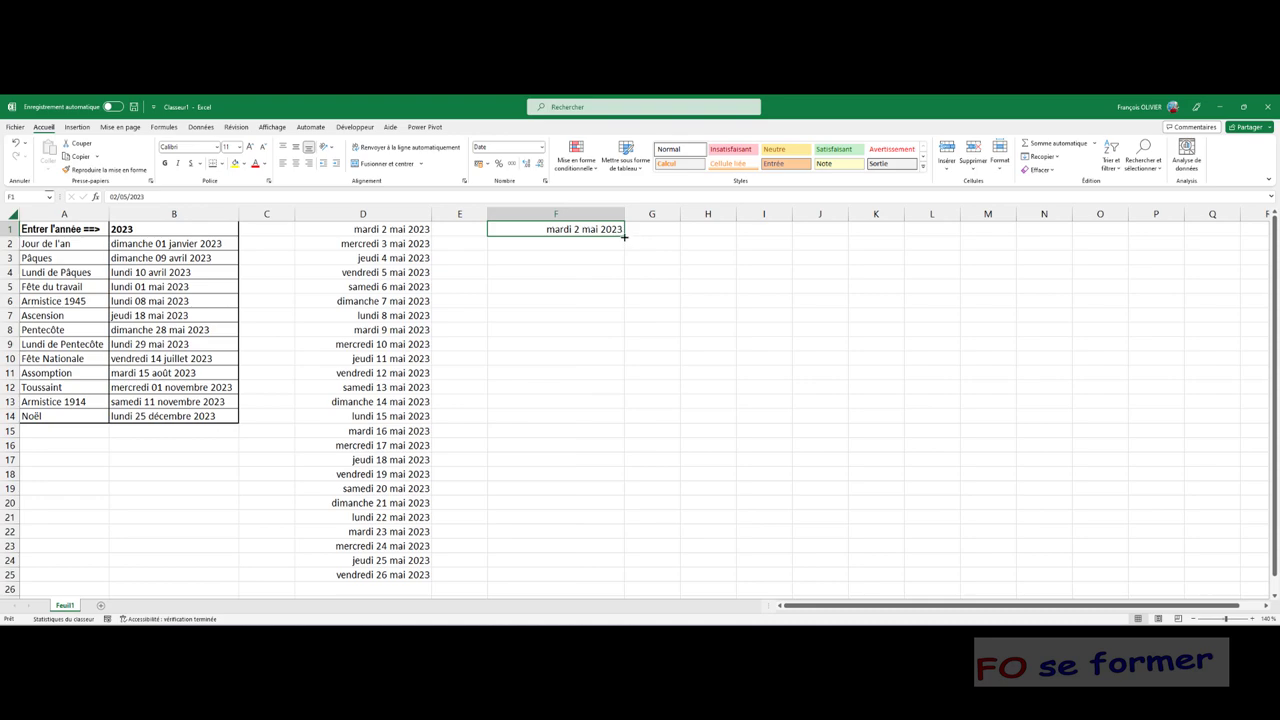
pyautogui.moveTo(622, 231); pyautogui.dragTo(589, 578)
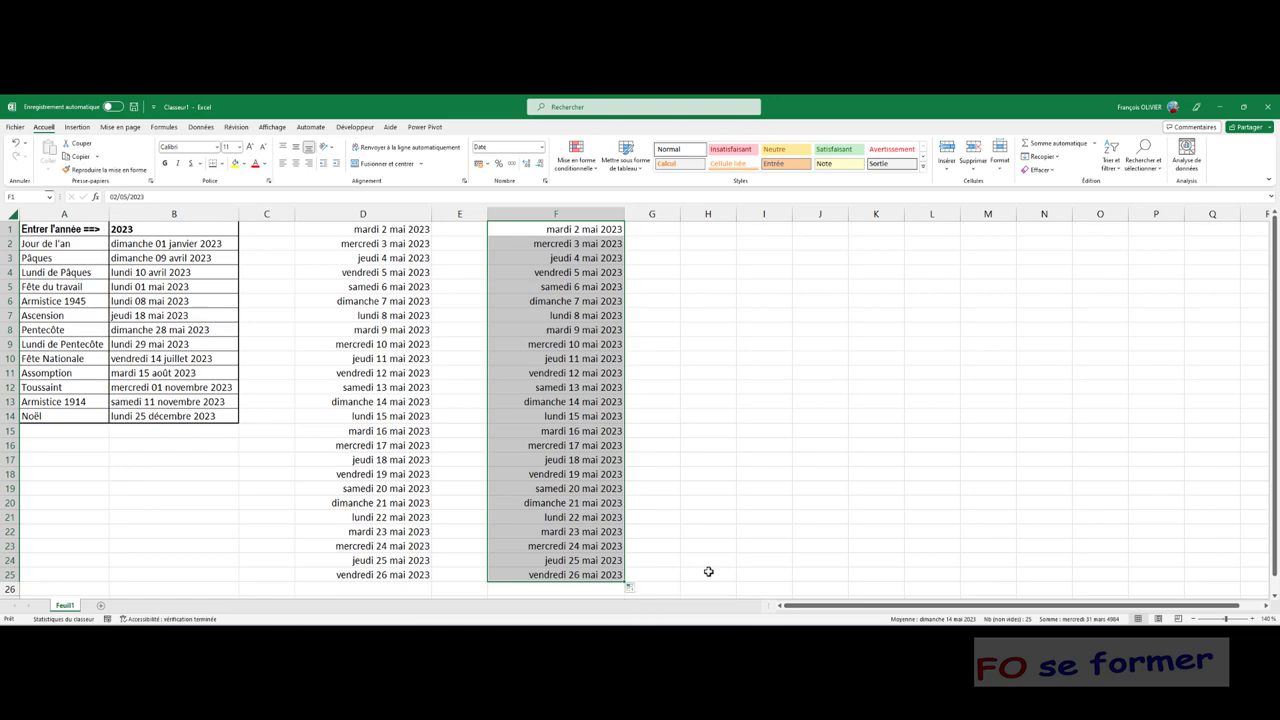
# Change column F's fill to Incrémenter les jours de semaine, ending lundi 5 juin 2023.
pyautogui.click(630, 589)
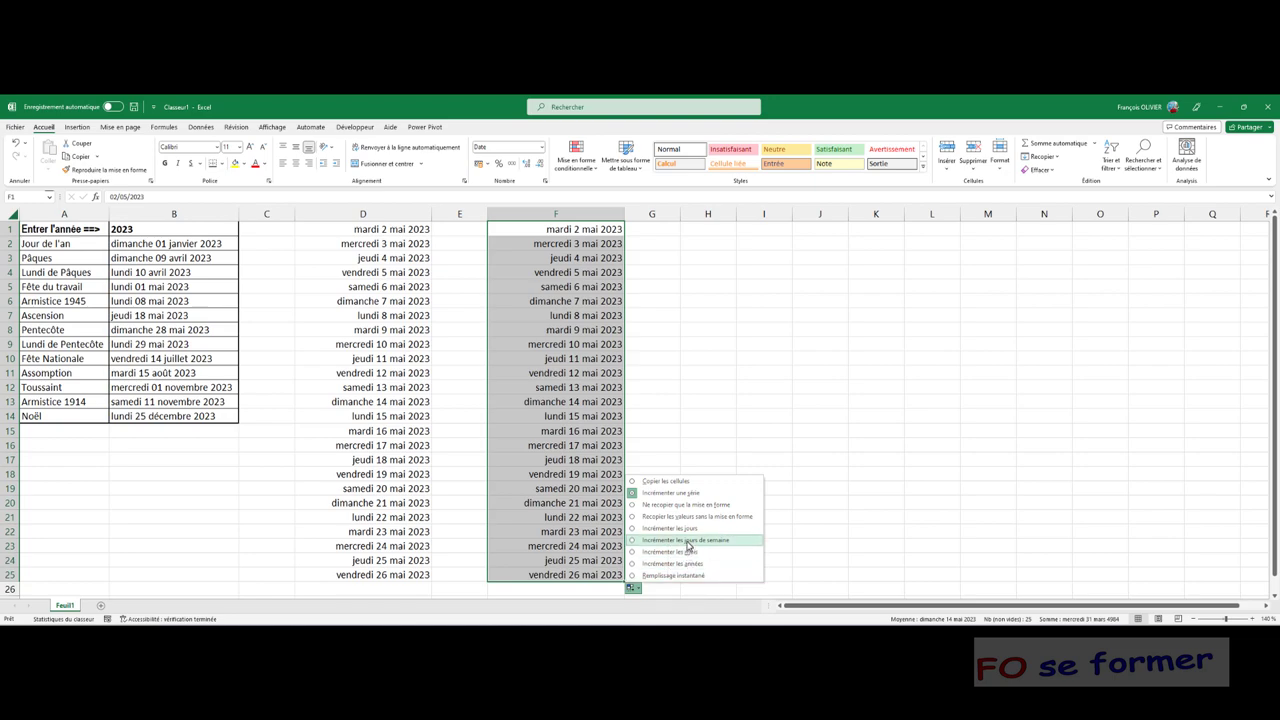
pyautogui.click(686, 541)
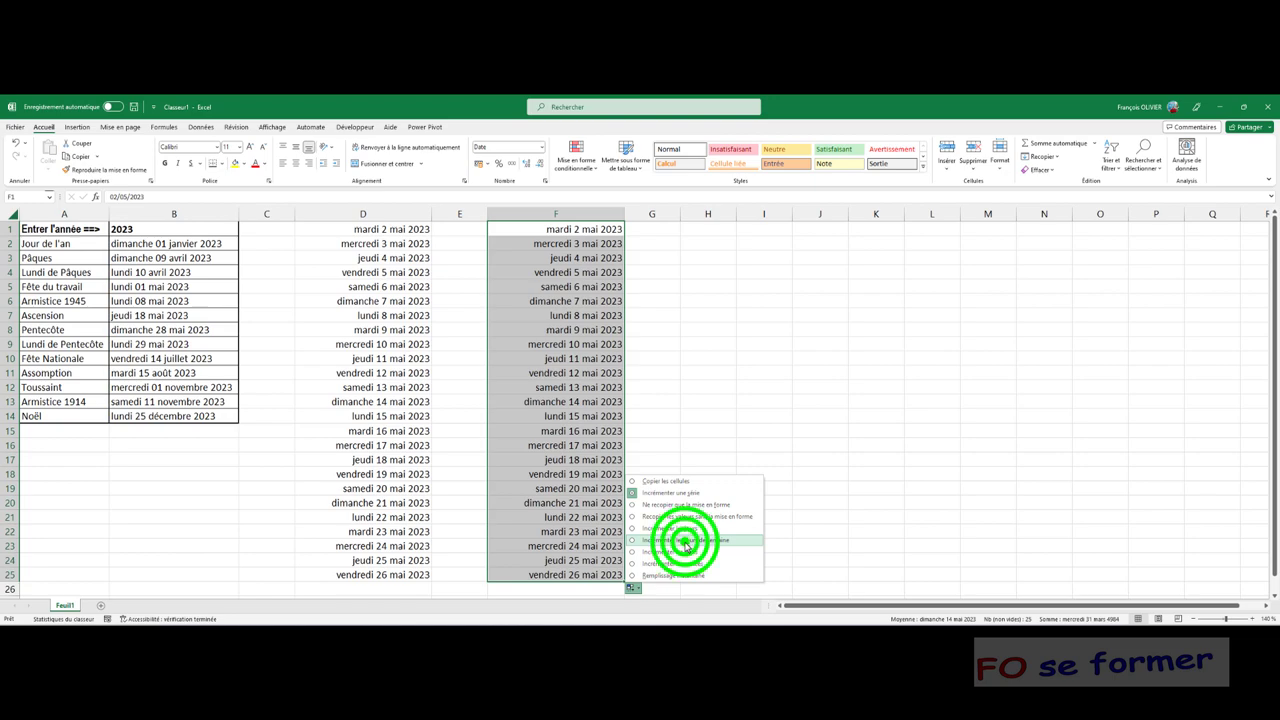
pyautogui.click(637, 301)
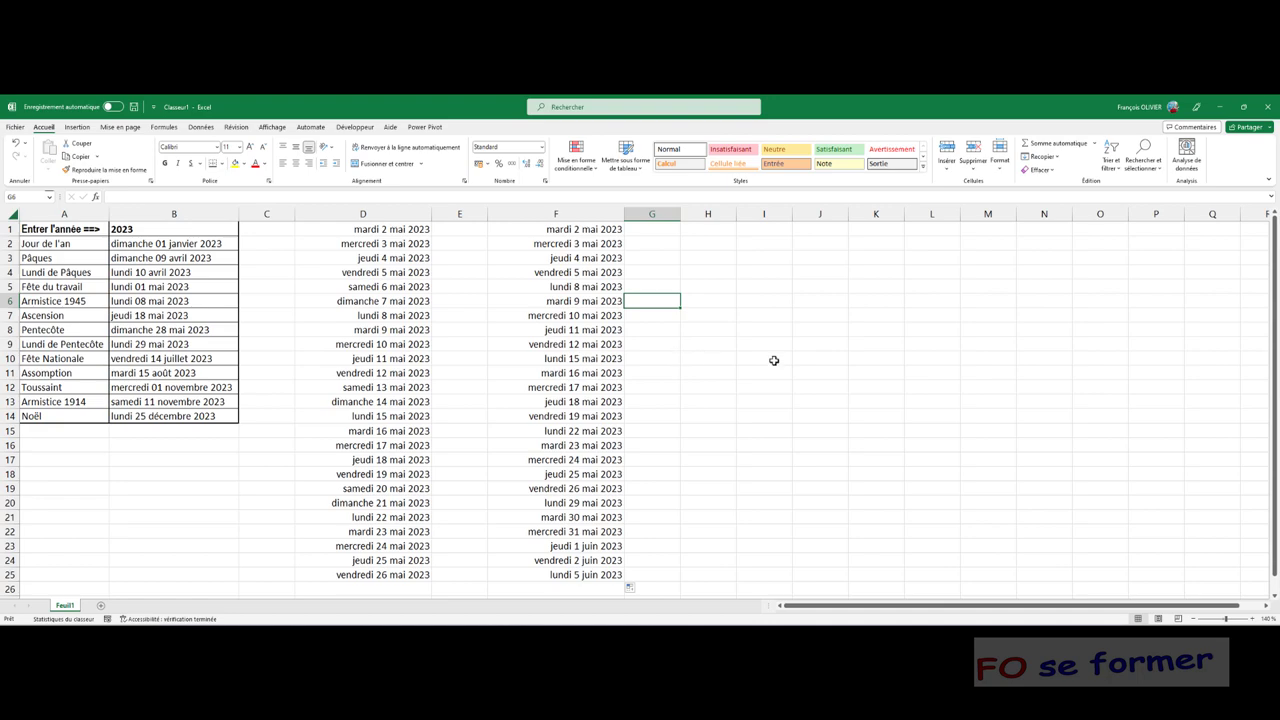
pyautogui.click(1009, 481)
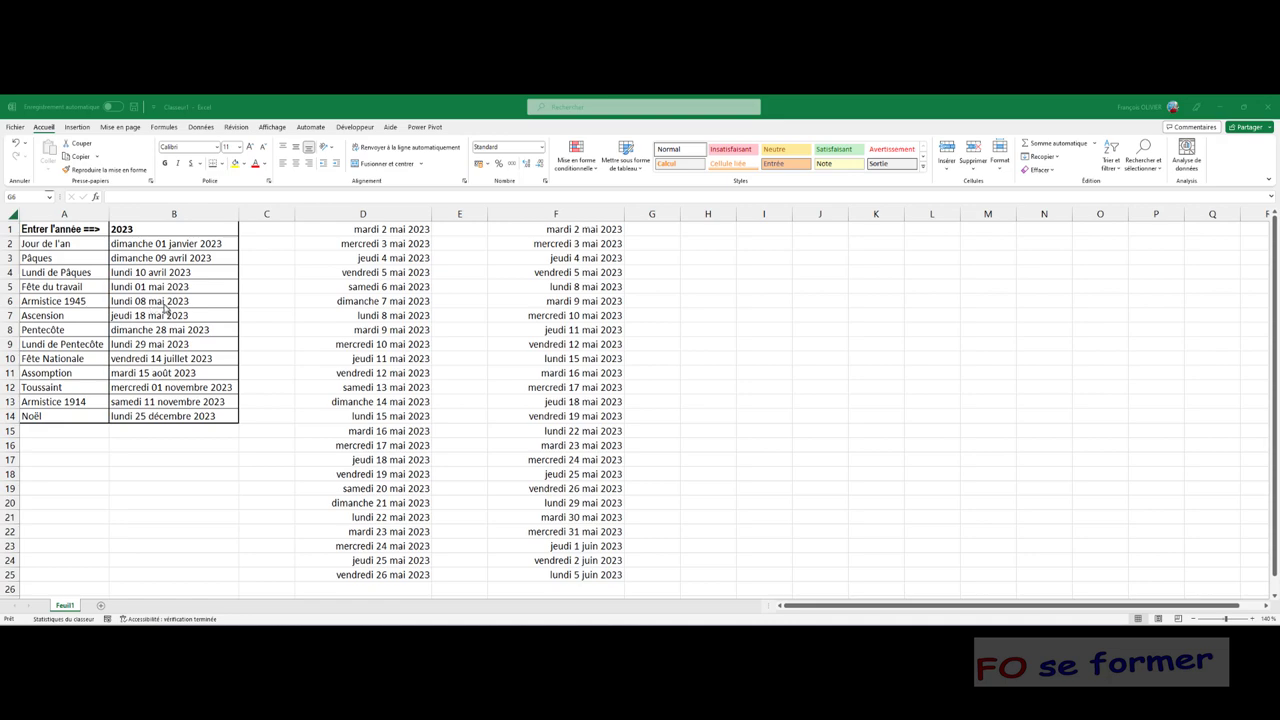
pyautogui.click(567, 301)
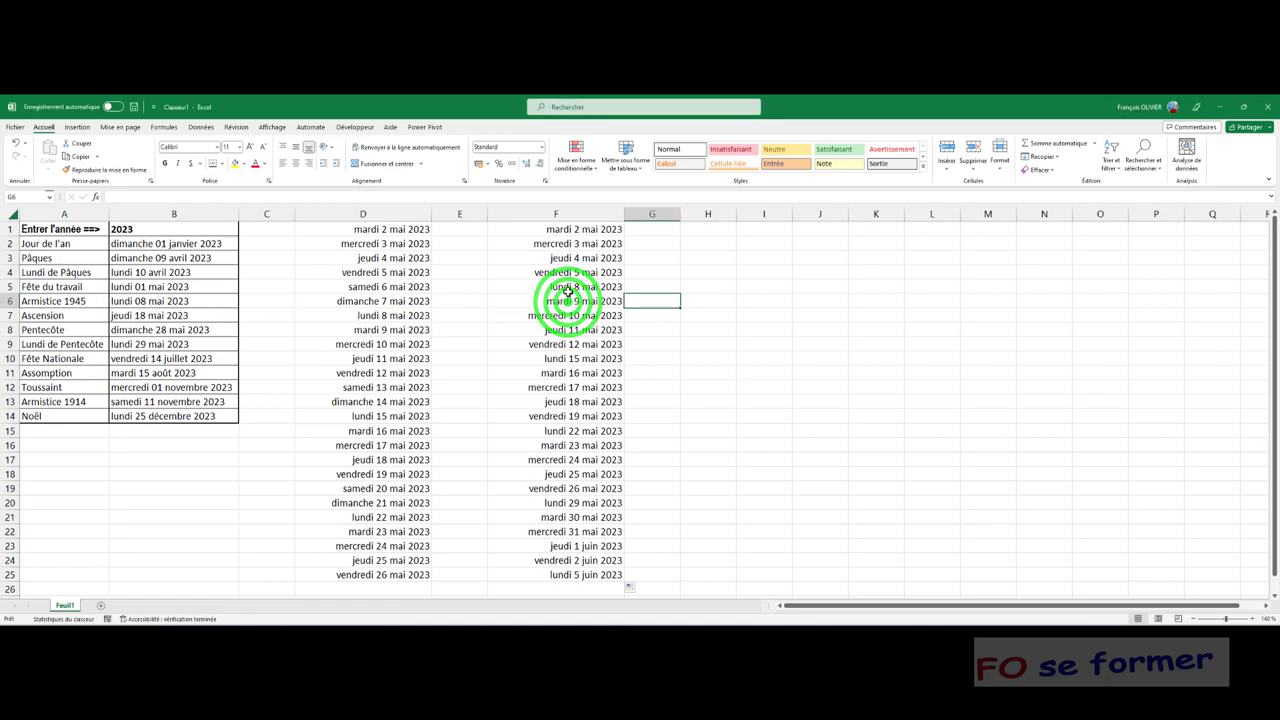
pyautogui.click(573, 287)
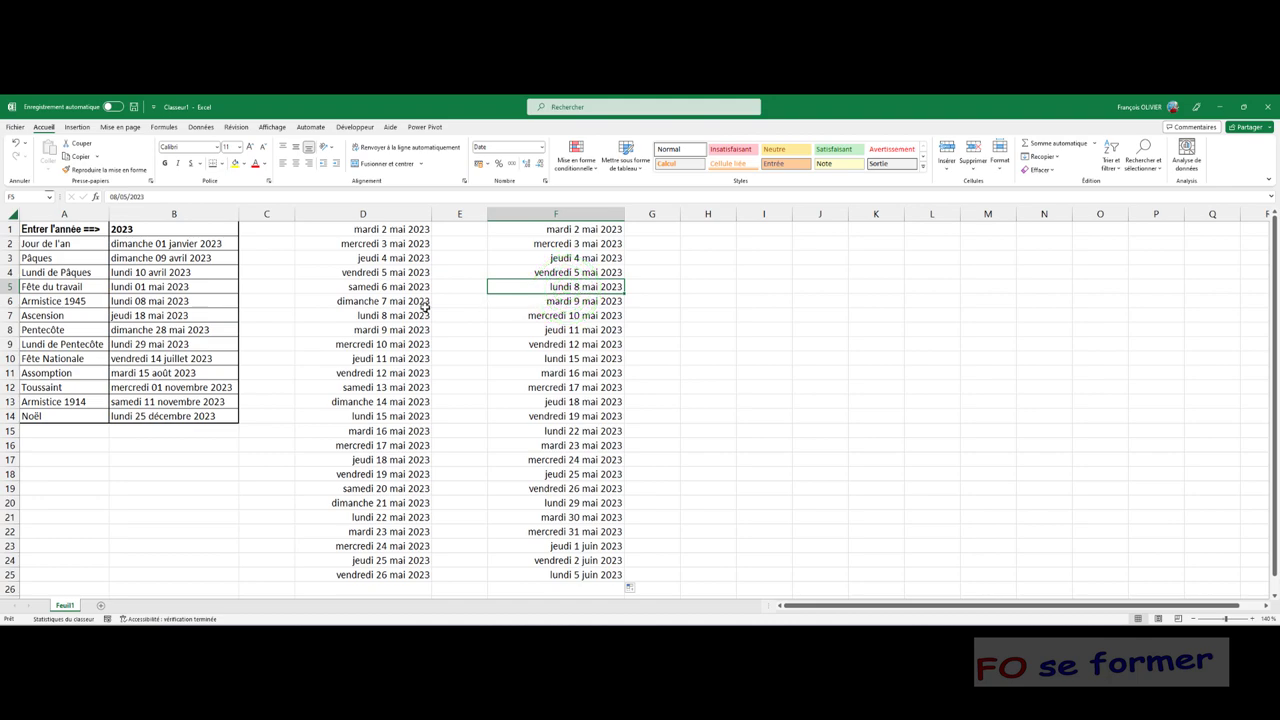
pyautogui.click(570, 400)
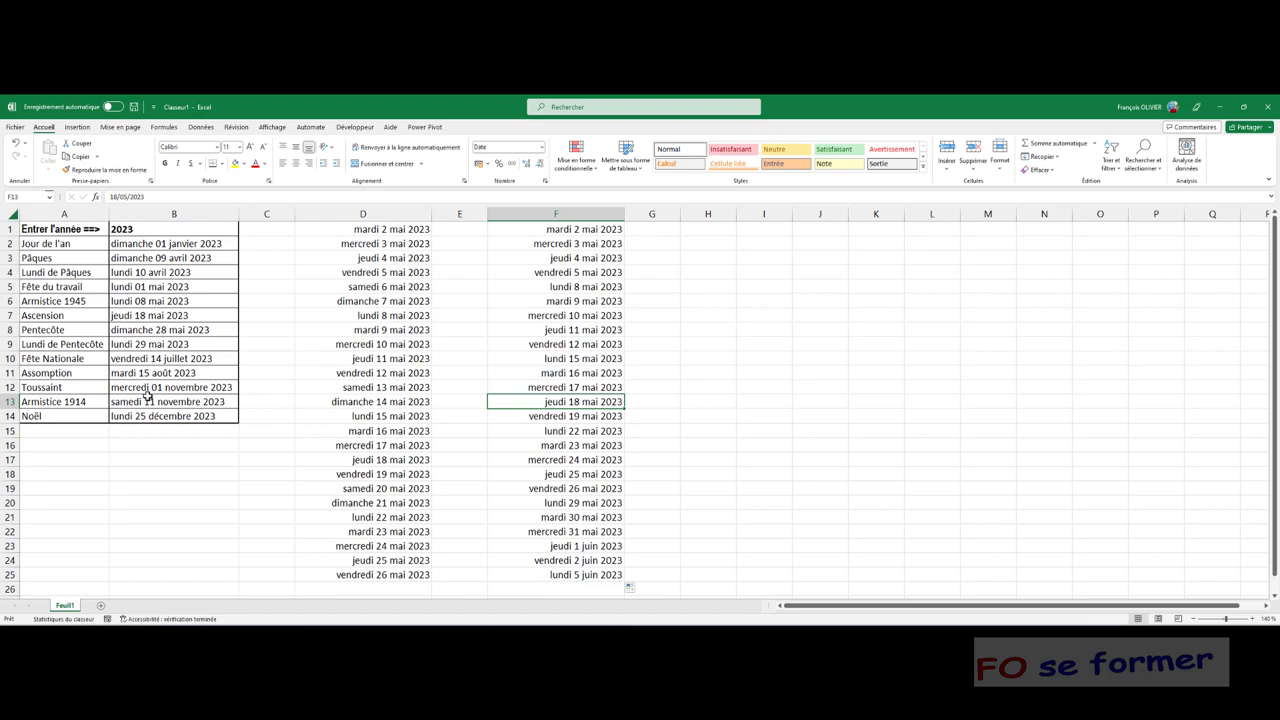
# Enter 02/05/23 in H1, format it as Date longue, and widen column H.
pyautogui.click(715, 231)
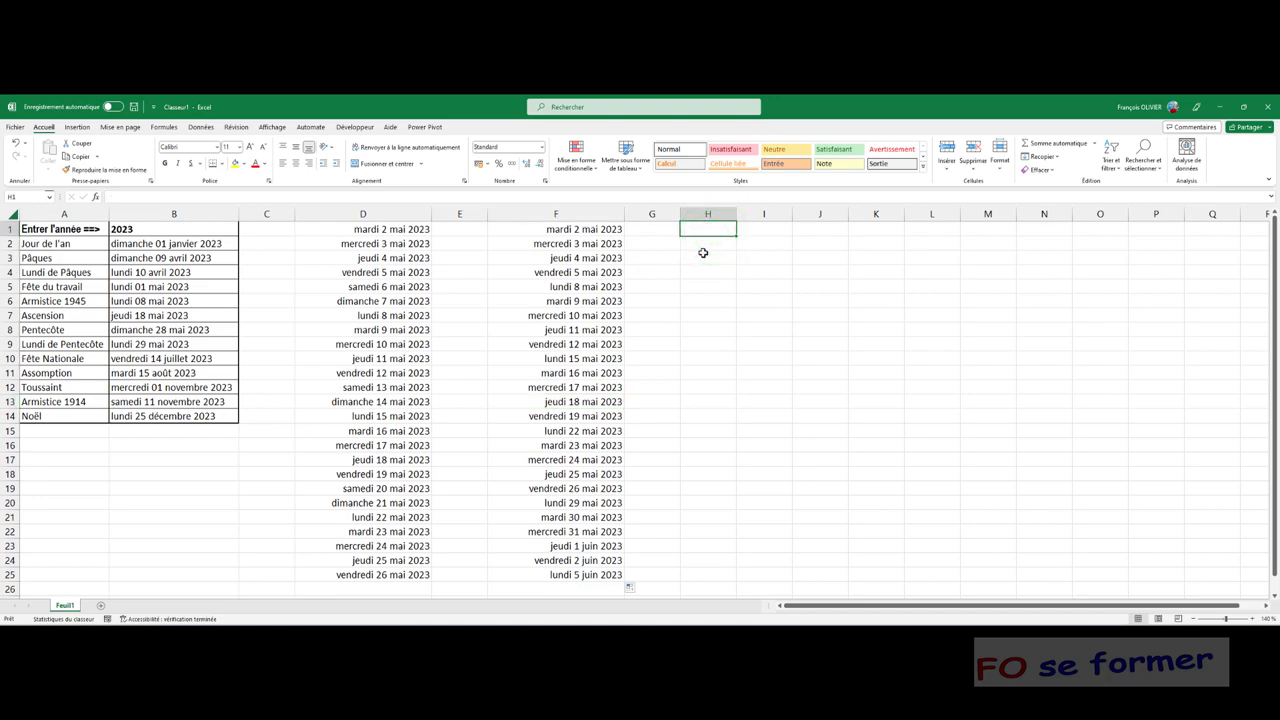
pyautogui.write('02/05/')
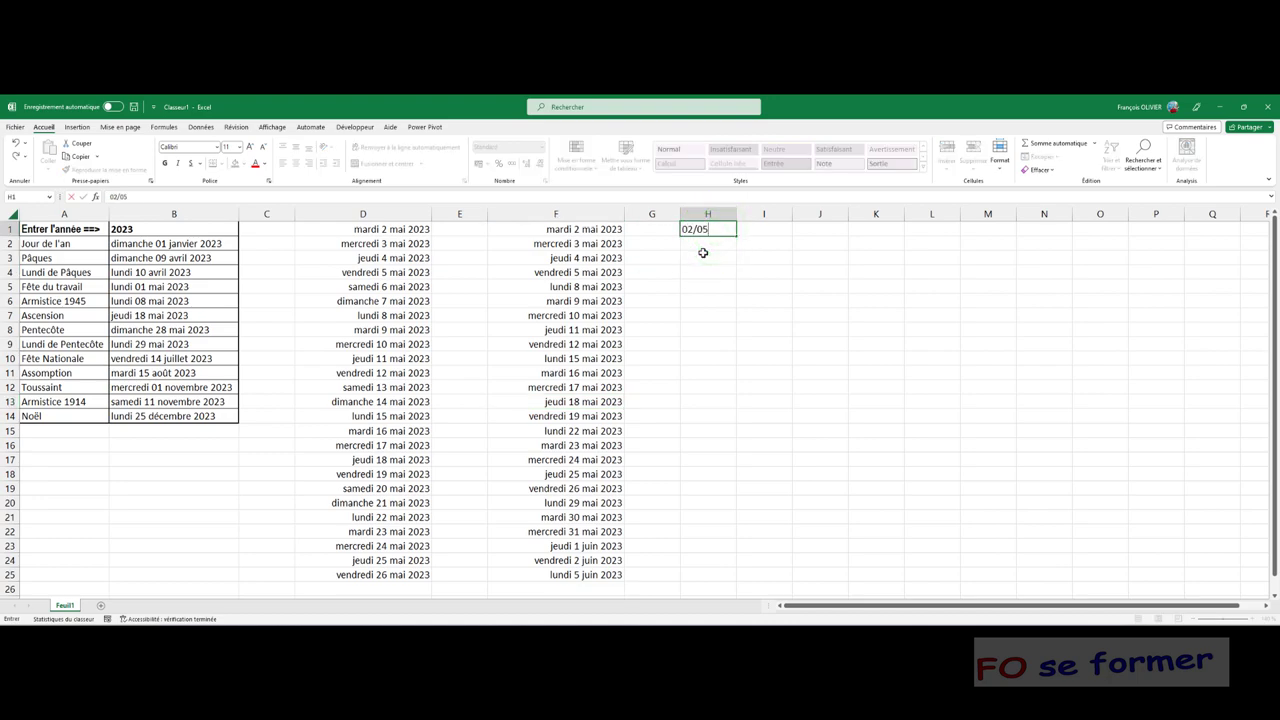
pyautogui.write('23')
pyautogui.hotkey('ctrl', 'Return')
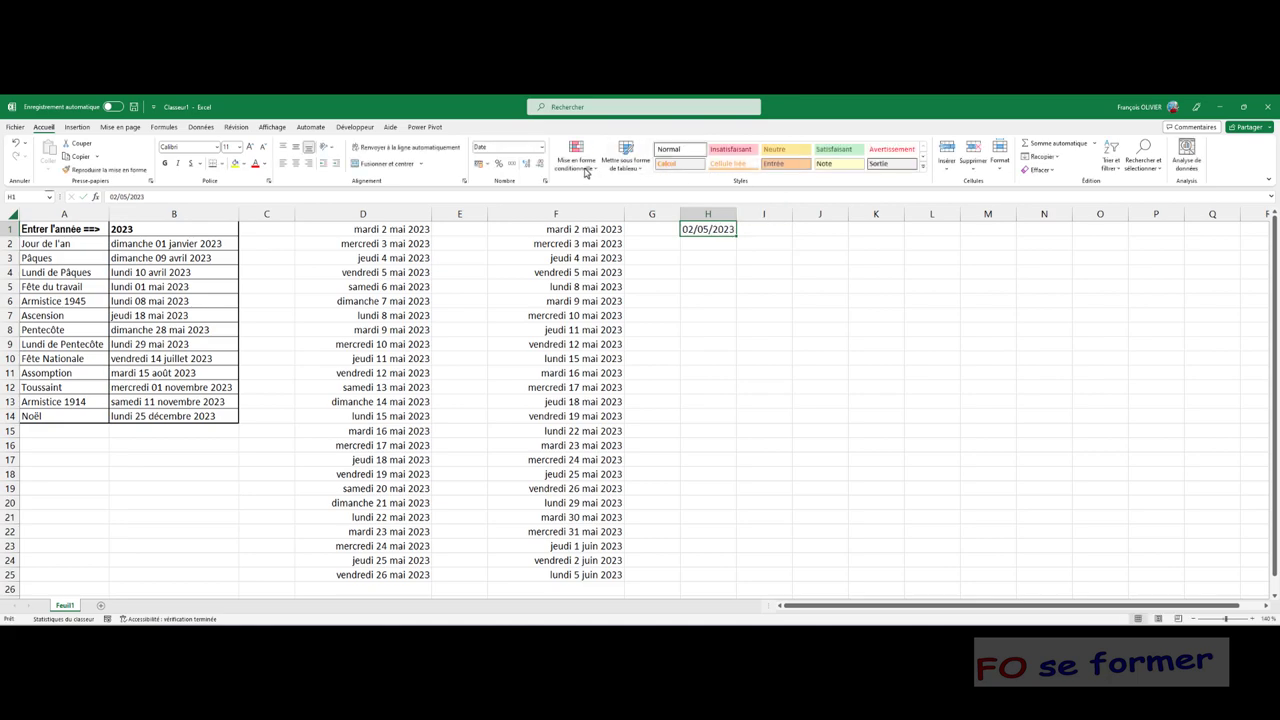
pyautogui.click(543, 149)
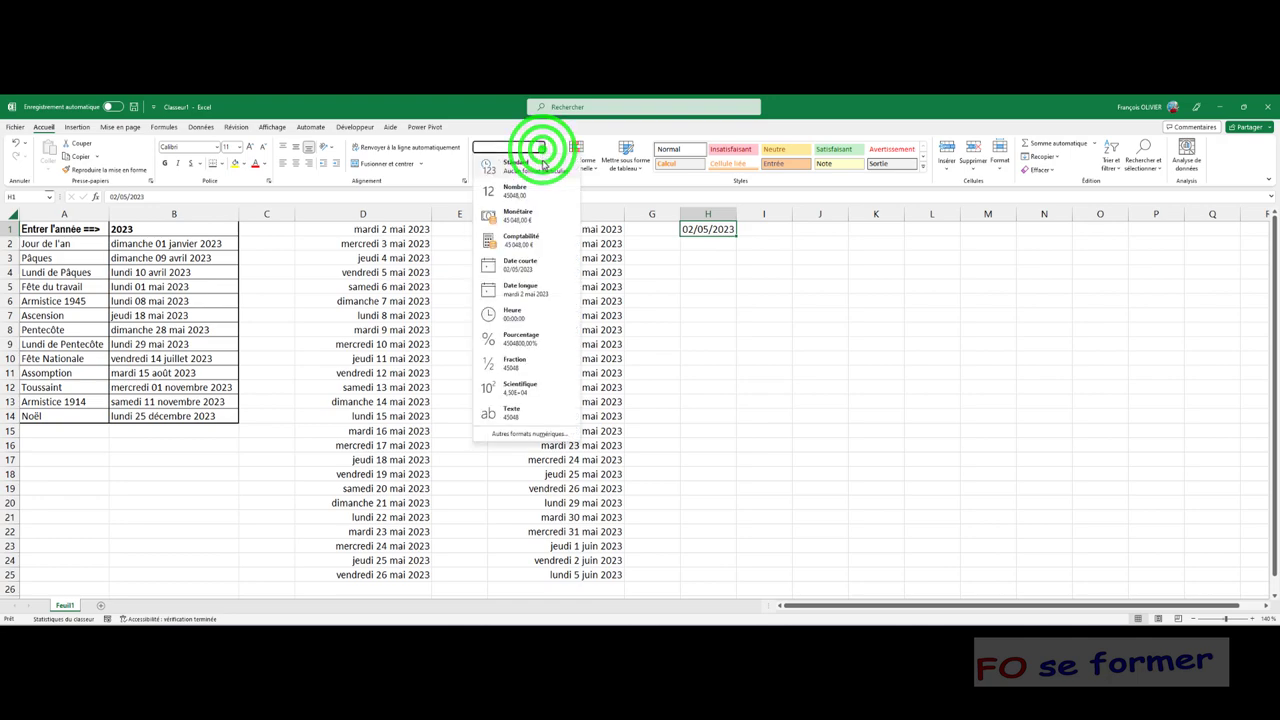
pyautogui.click(529, 288)
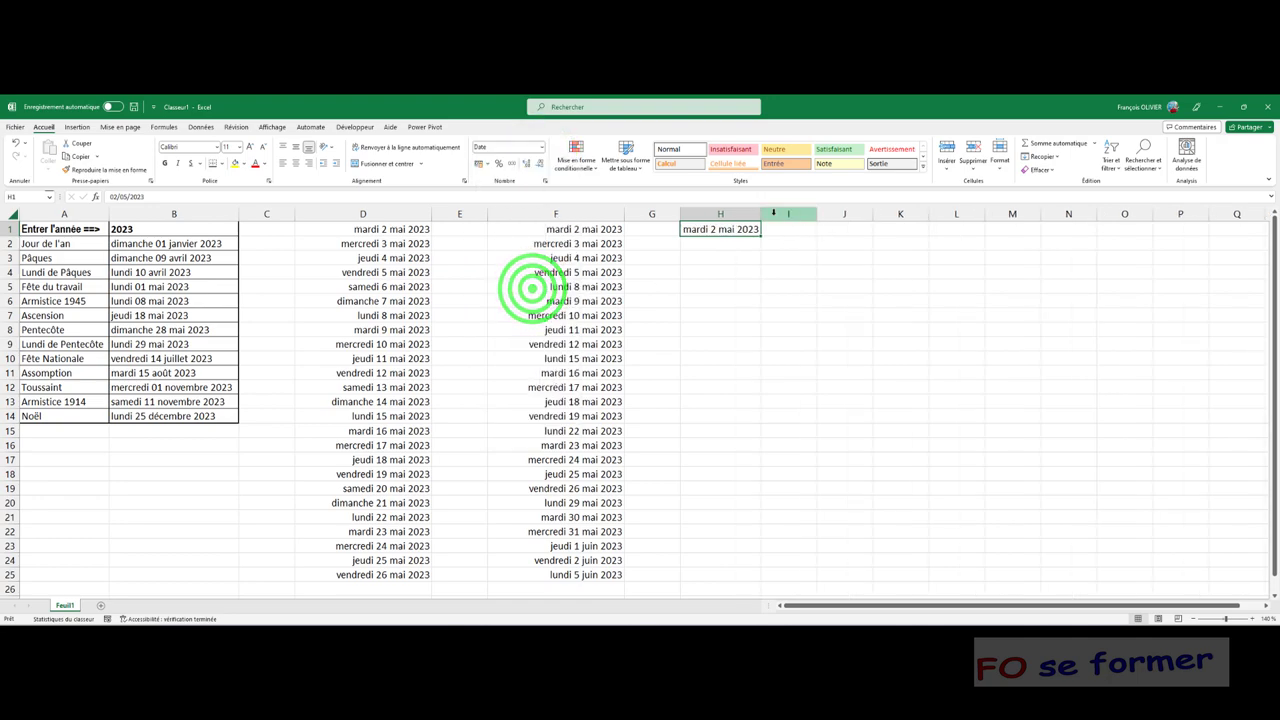
pyautogui.moveTo(736, 214); pyautogui.dragTo(817, 218)
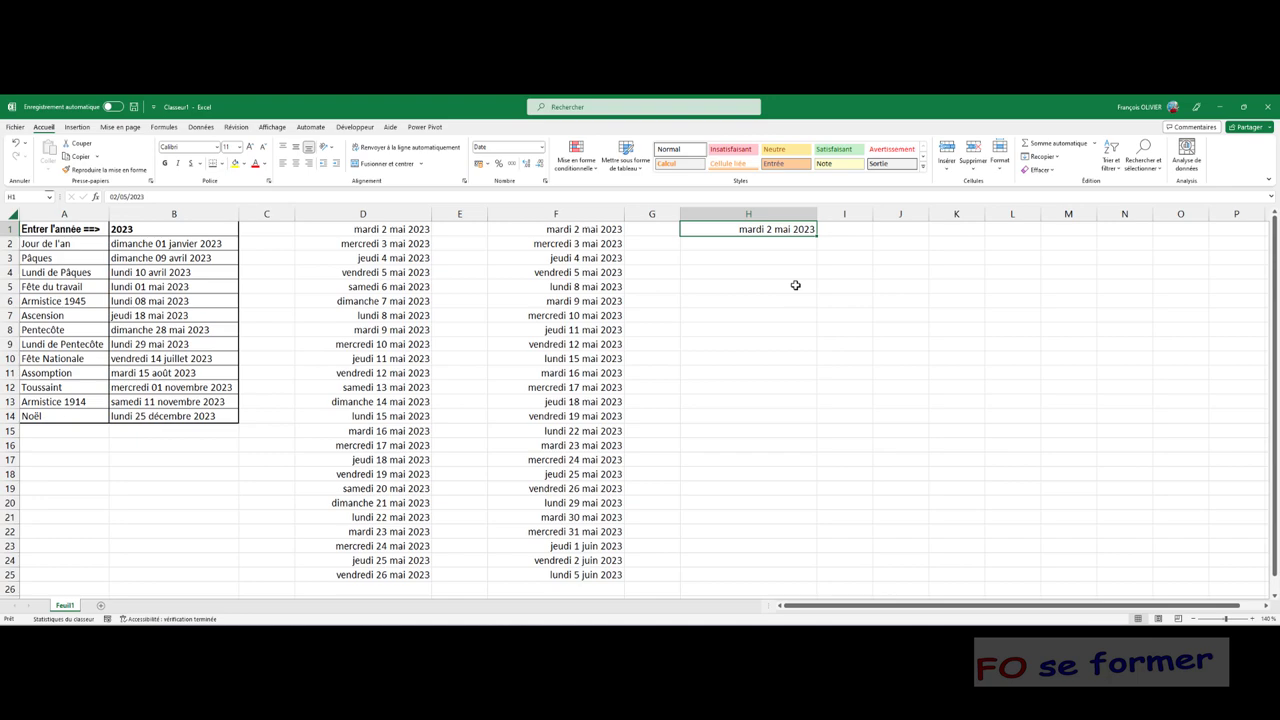
pyautogui.click(745, 245)
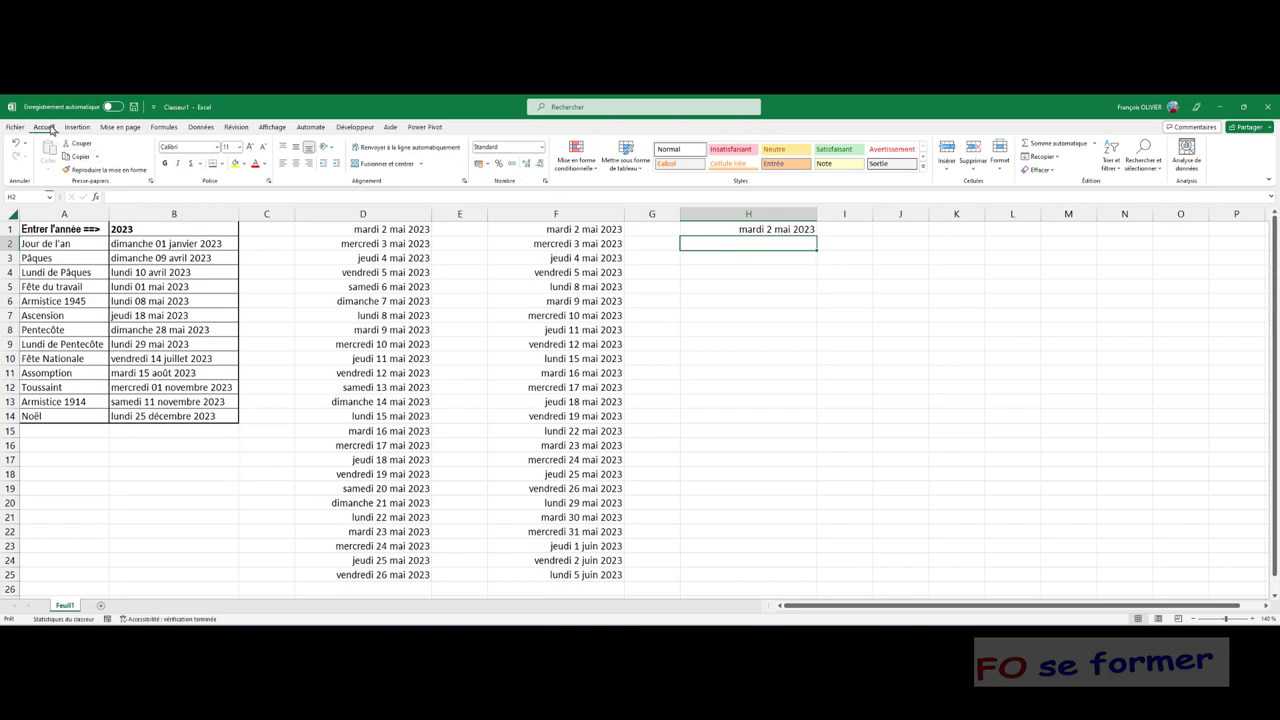
# Show the Date/Heure function list from the Formules tab for use in H2.
pyautogui.click(164, 127)
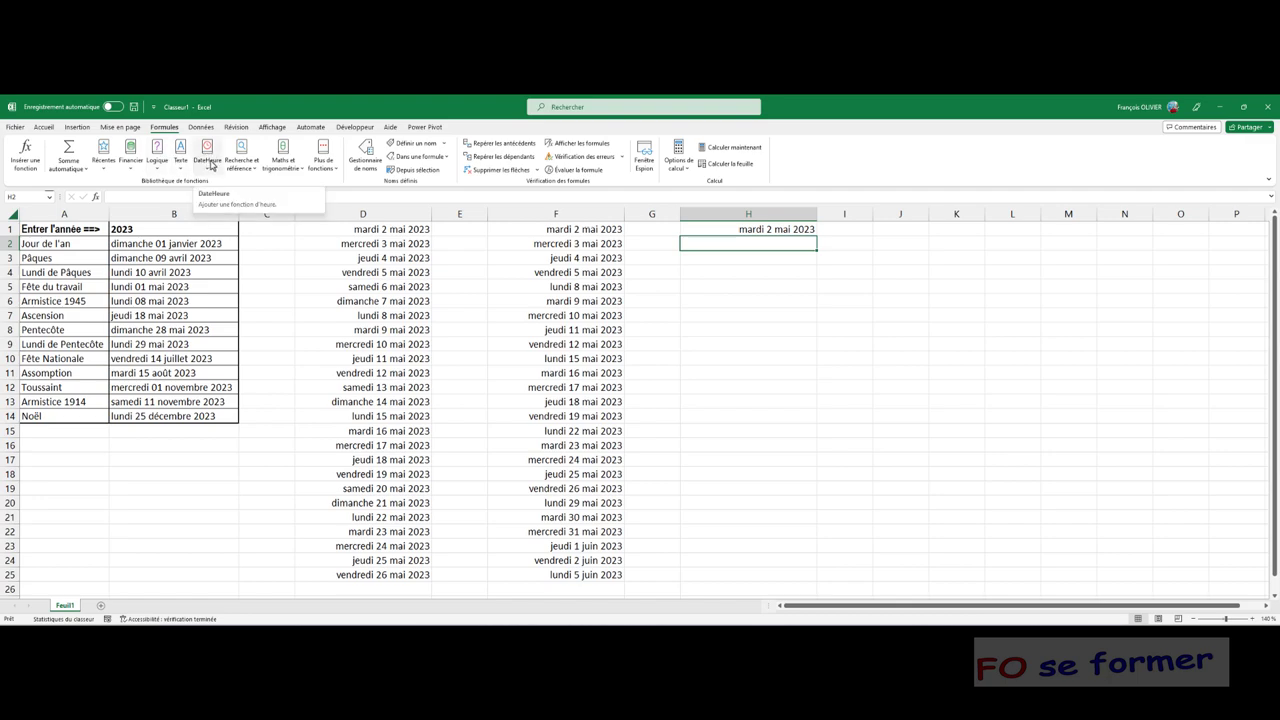
pyautogui.click(211, 163)
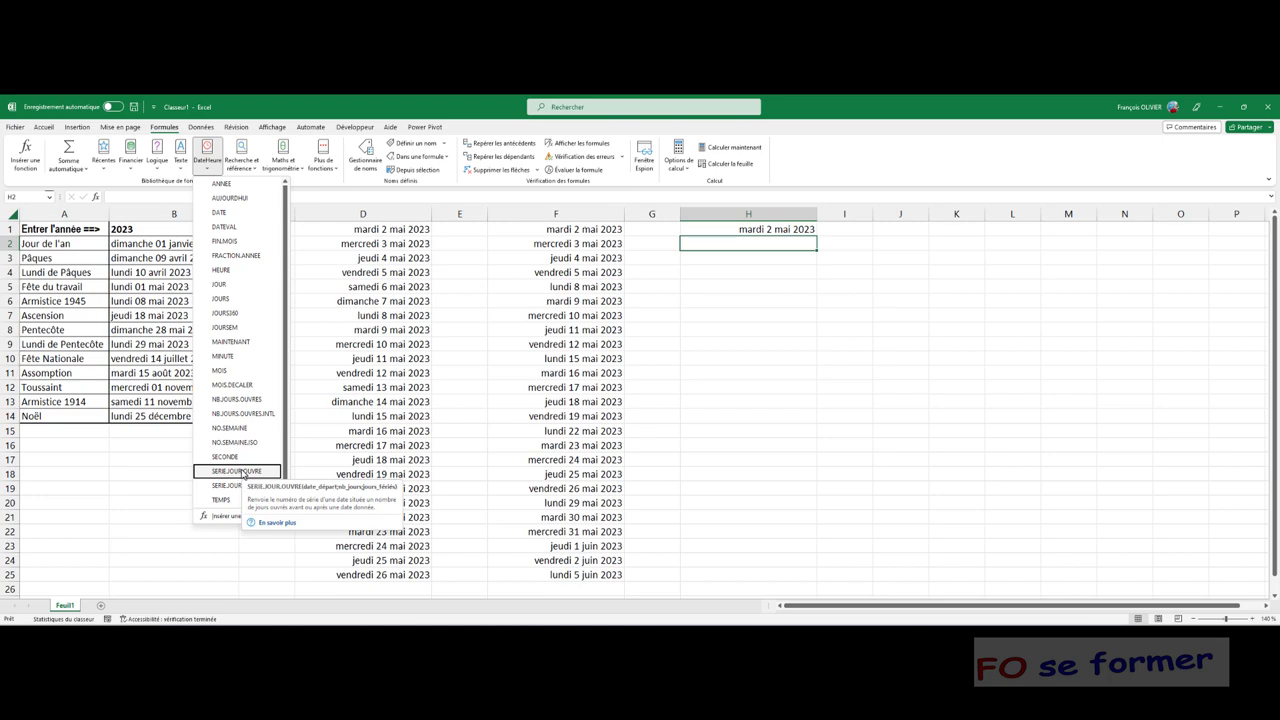
# Insert SERIE.JOUR.OUVRE in H2 with start date H1, 1 day, and holidays B2:B14.
pyautogui.click(243, 472)
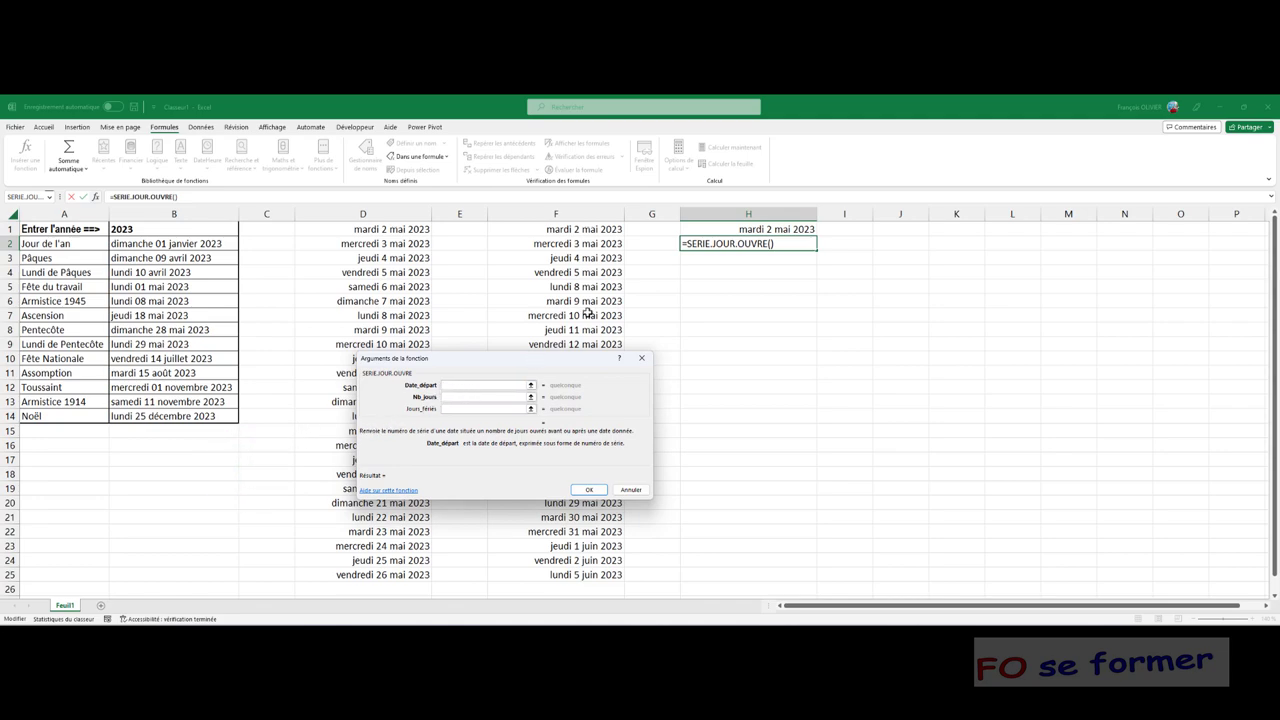
pyautogui.click(744, 230)
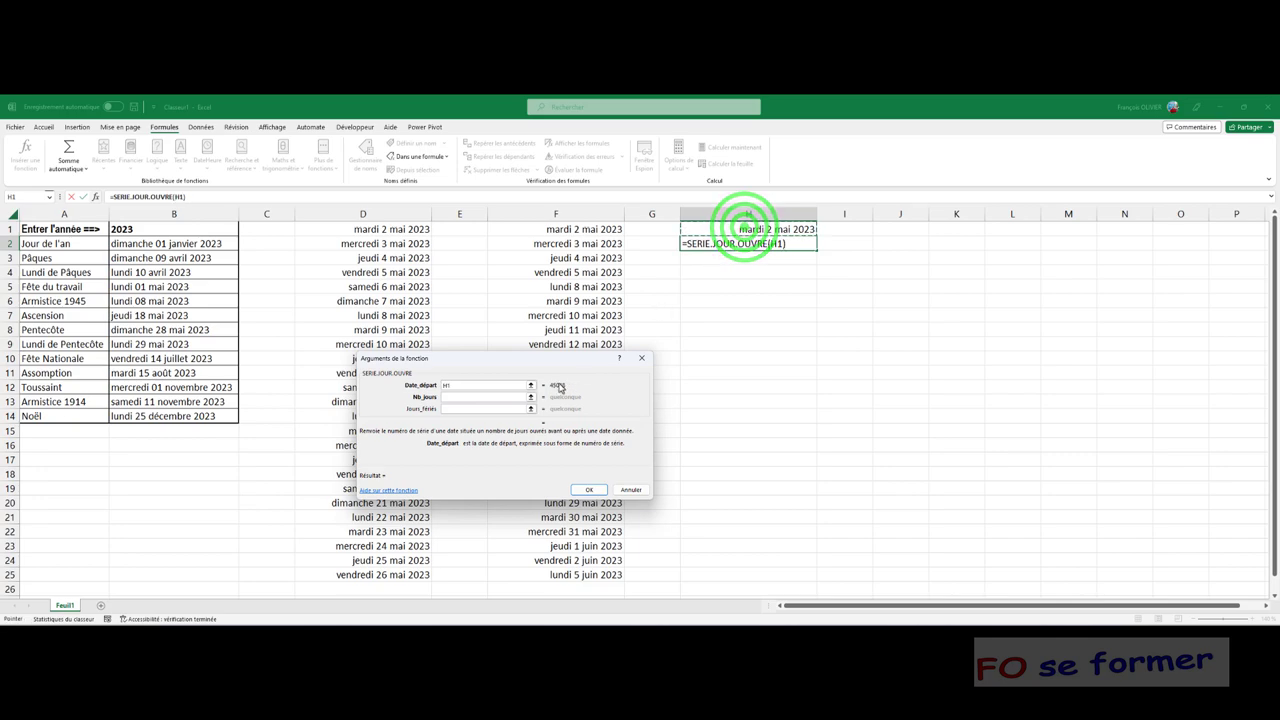
pyautogui.click(491, 398)
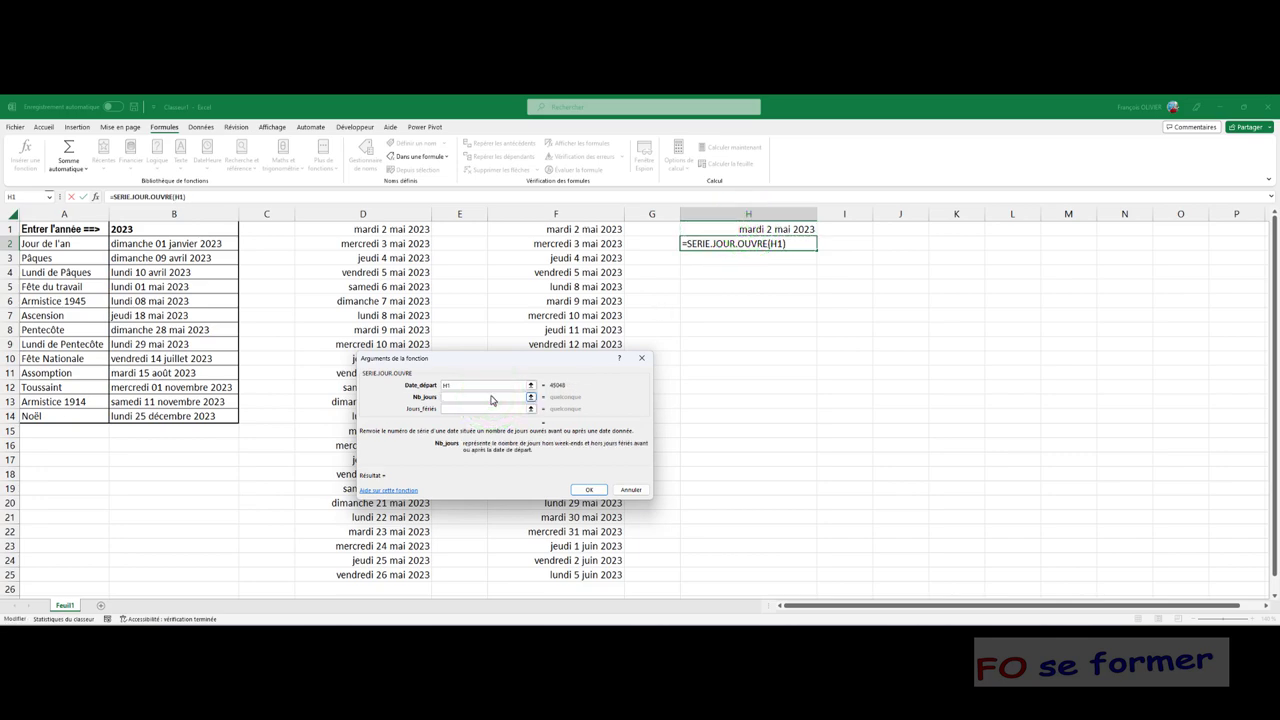
pyautogui.write('1')
pyautogui.click(469, 409)
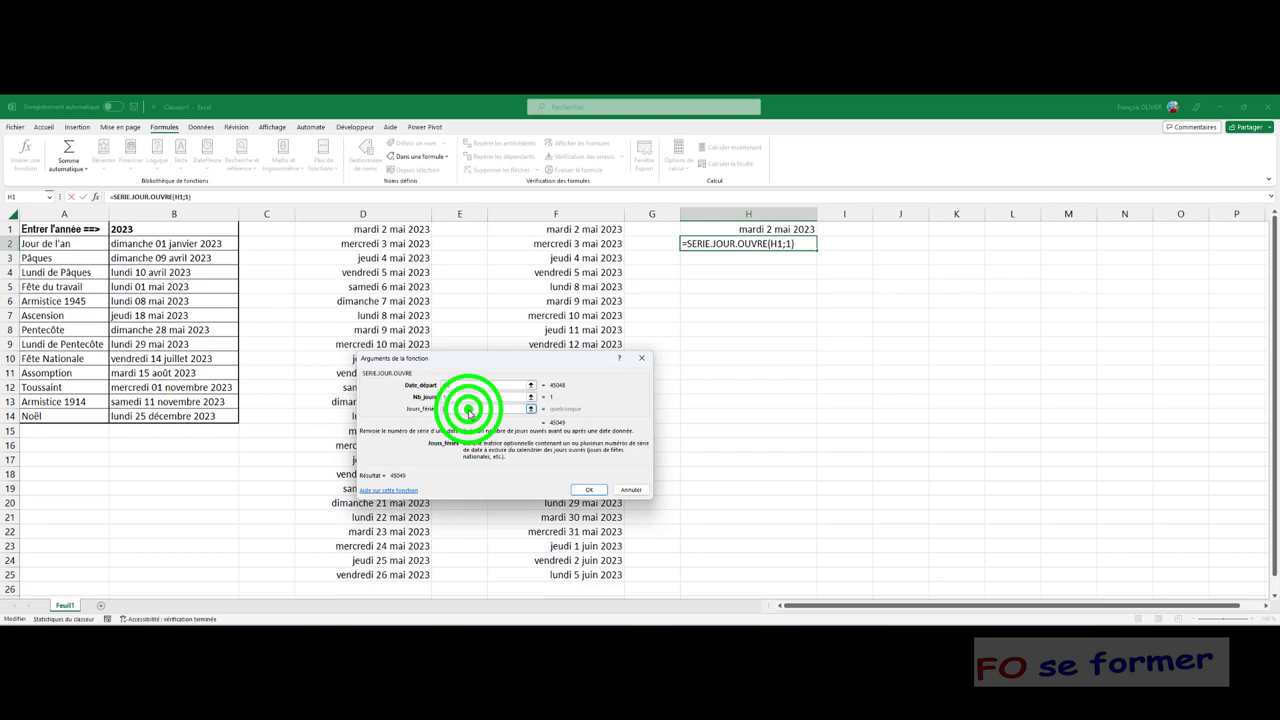
pyautogui.click(174, 243)
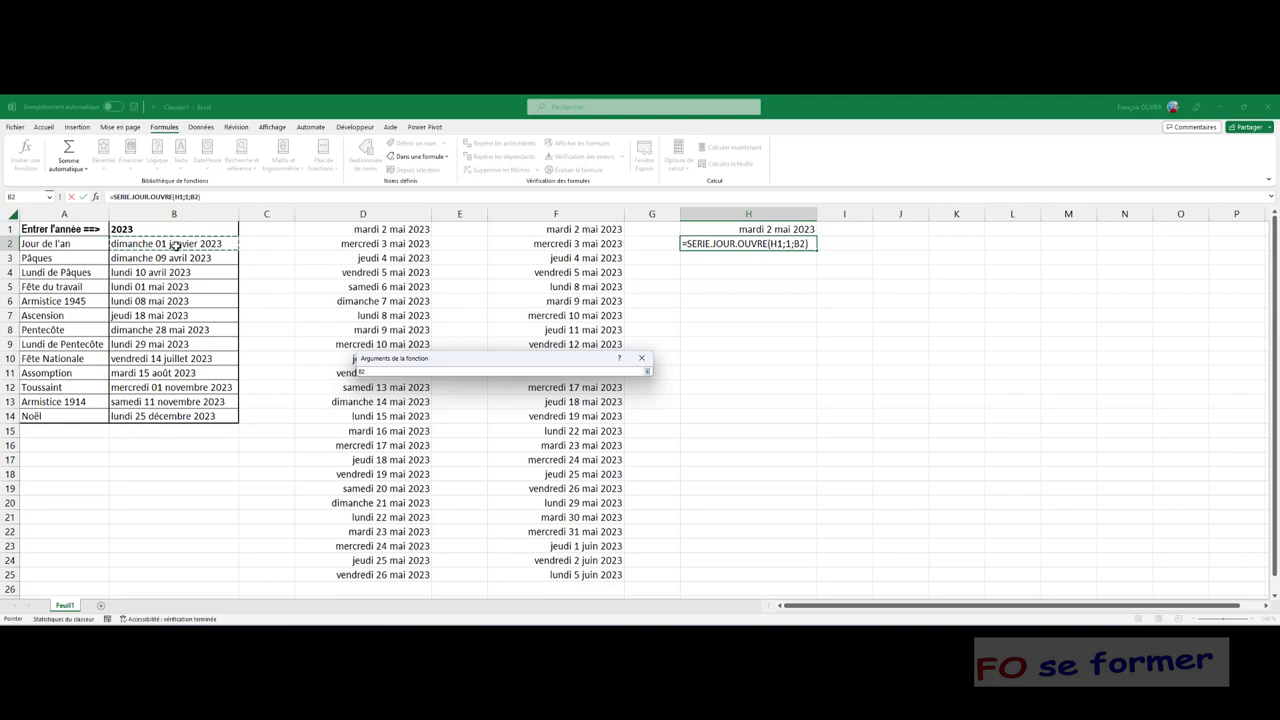
pyautogui.moveTo(174, 243); pyautogui.dragTo(177, 413)
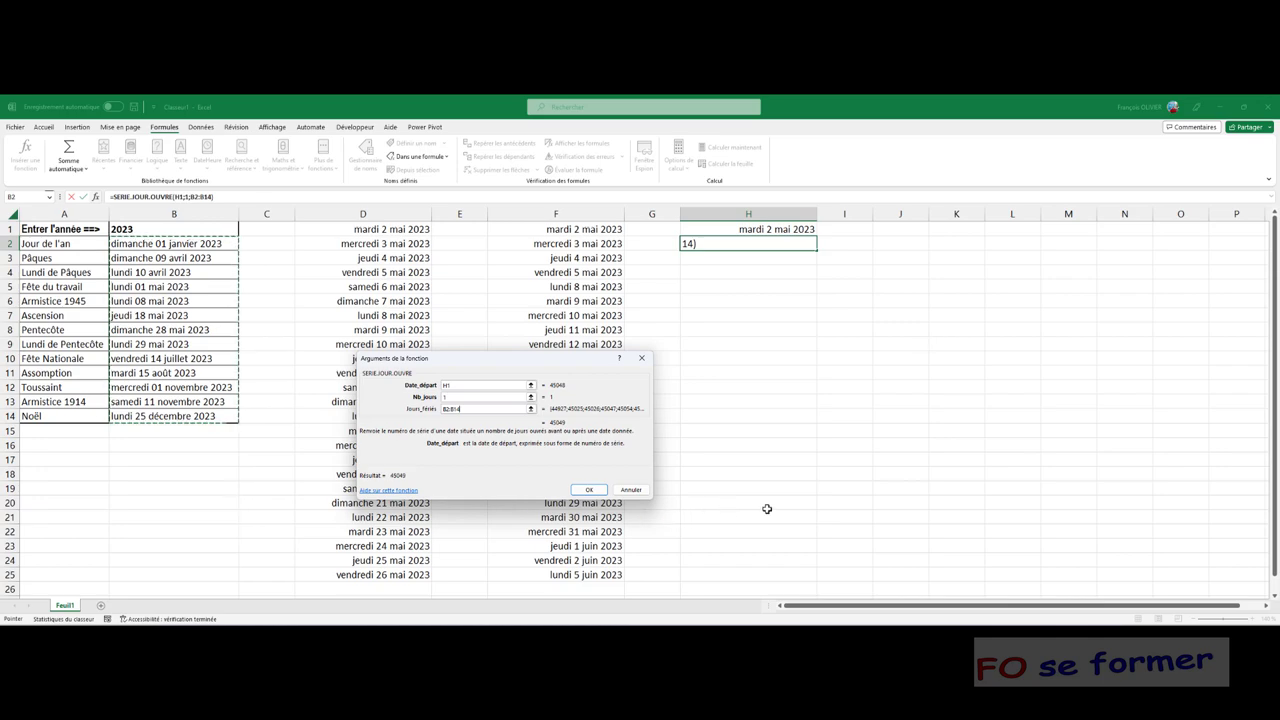
# Lock the holiday range as $B$2:$B$14 and confirm the formula.
pyautogui.click(1003, 485)
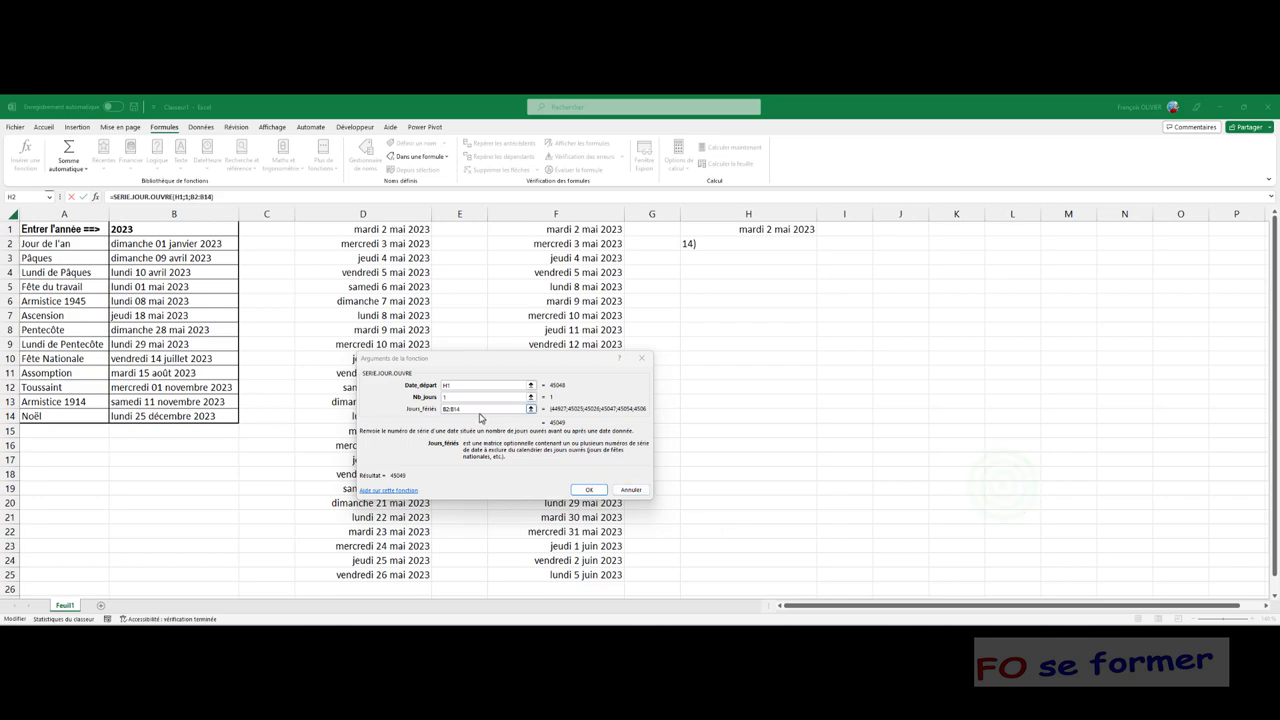
pyautogui.click(443, 408)
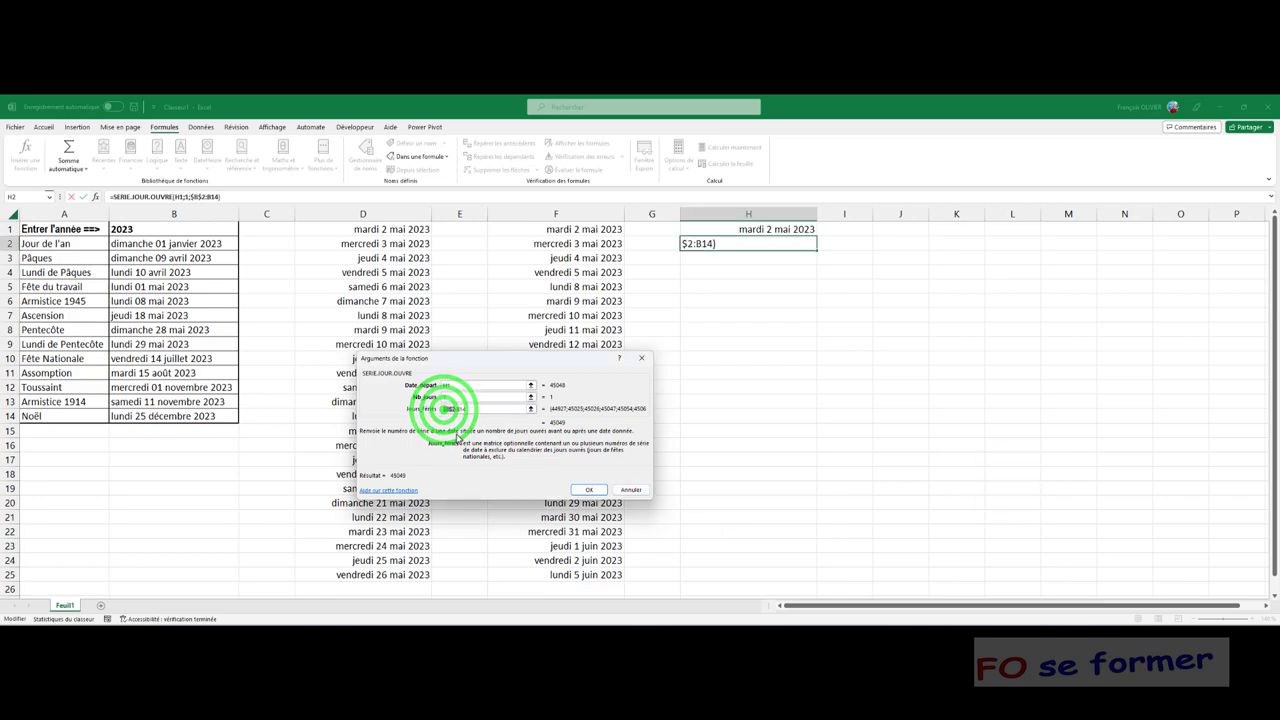
pyautogui.press('F4')
pyautogui.click(465, 407)
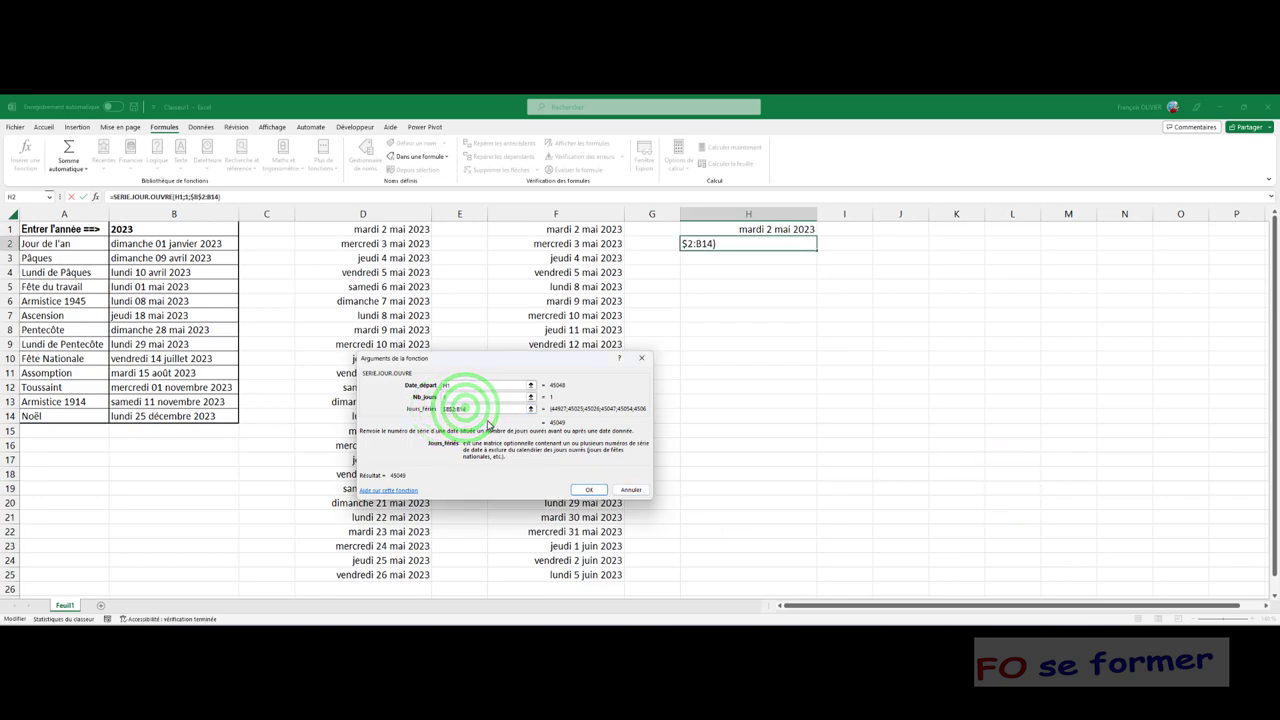
pyautogui.press('F4')
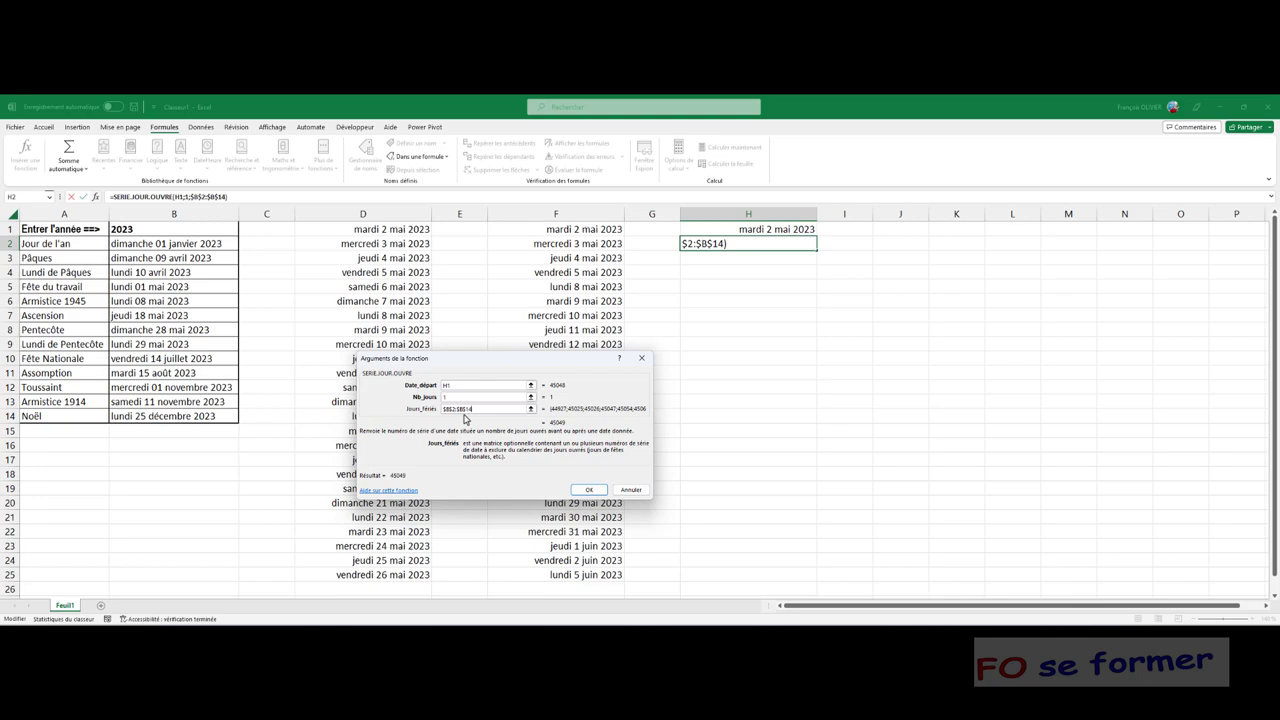
pyautogui.click(585, 489)
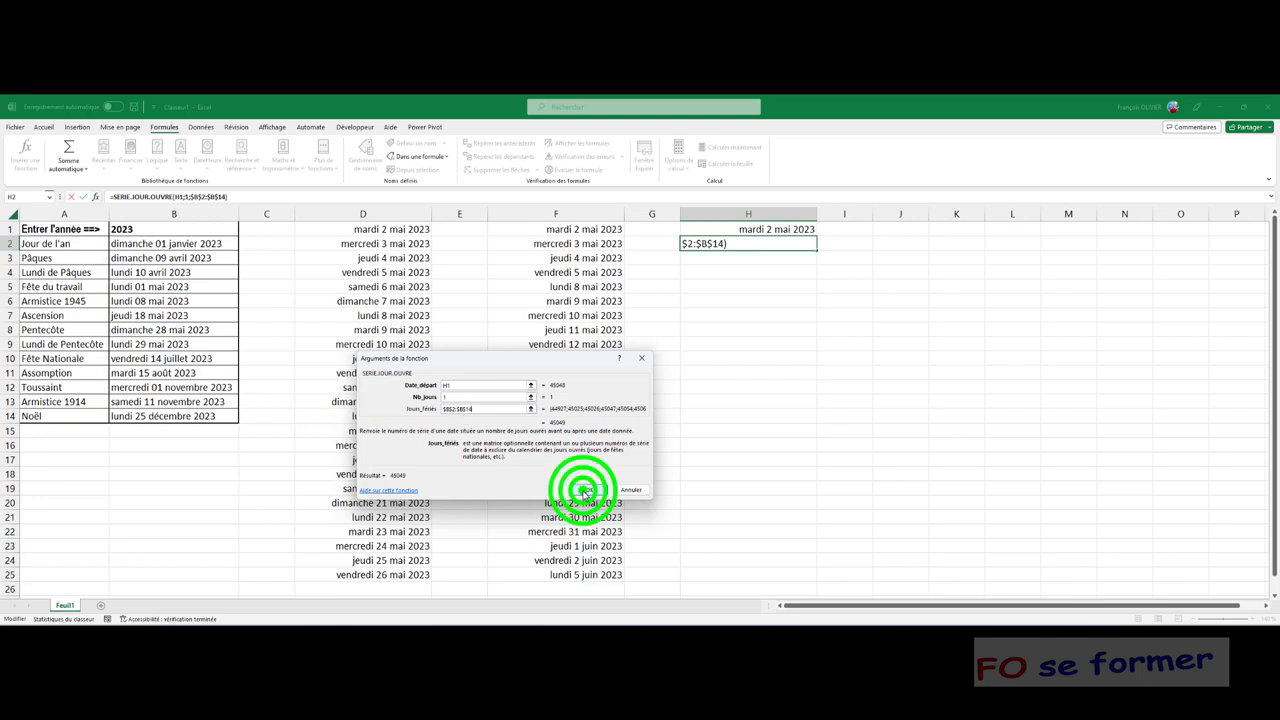
# Format the H2 result as Date longue.
pyautogui.click(784, 245)
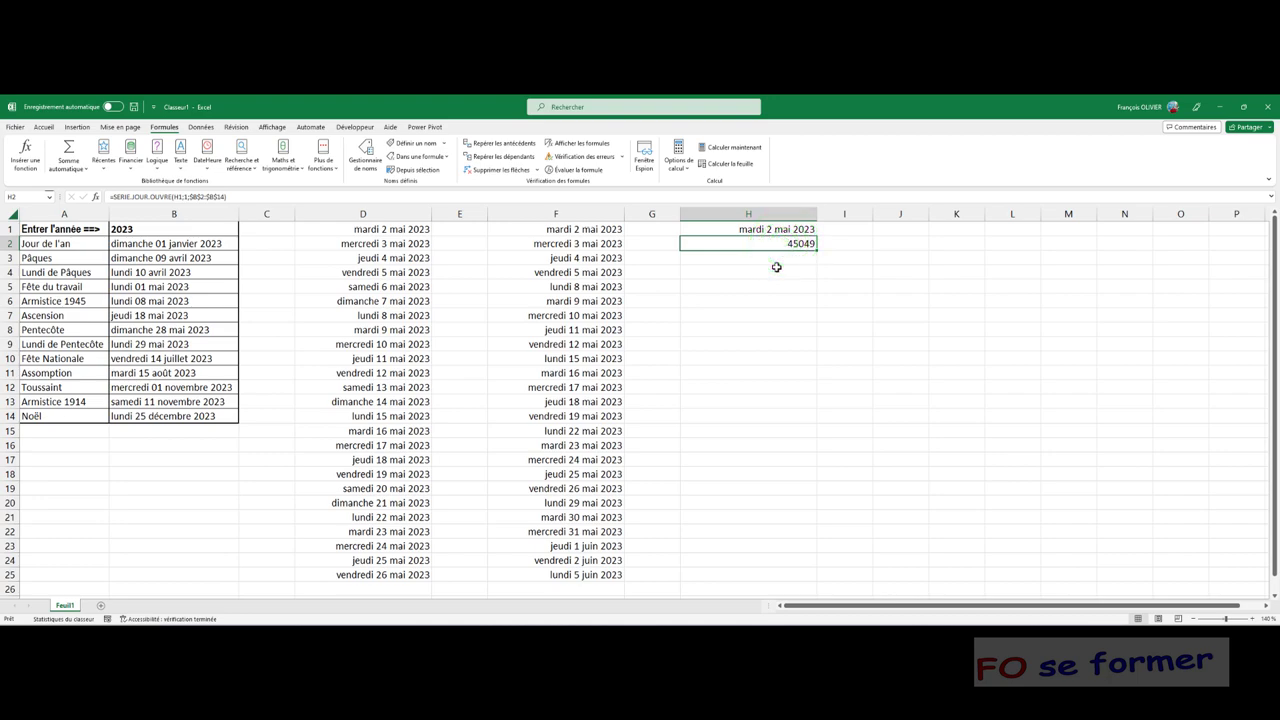
pyautogui.click(46, 129)
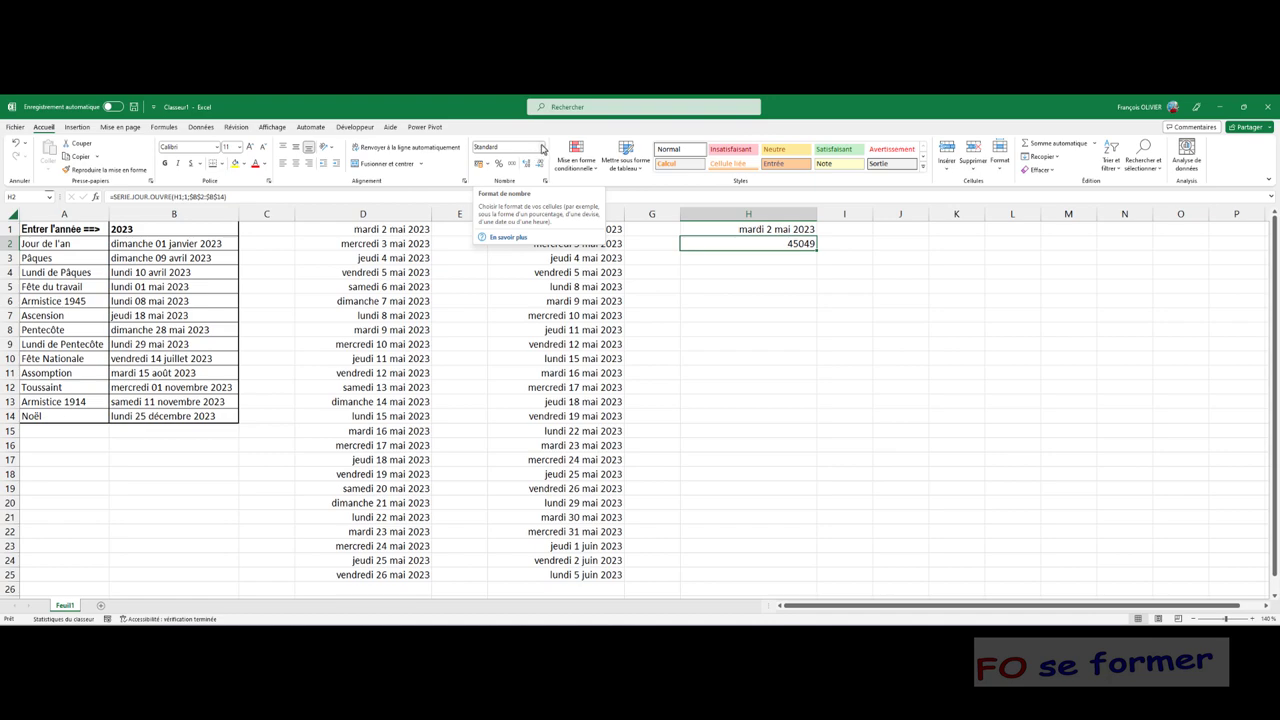
pyautogui.click(542, 149)
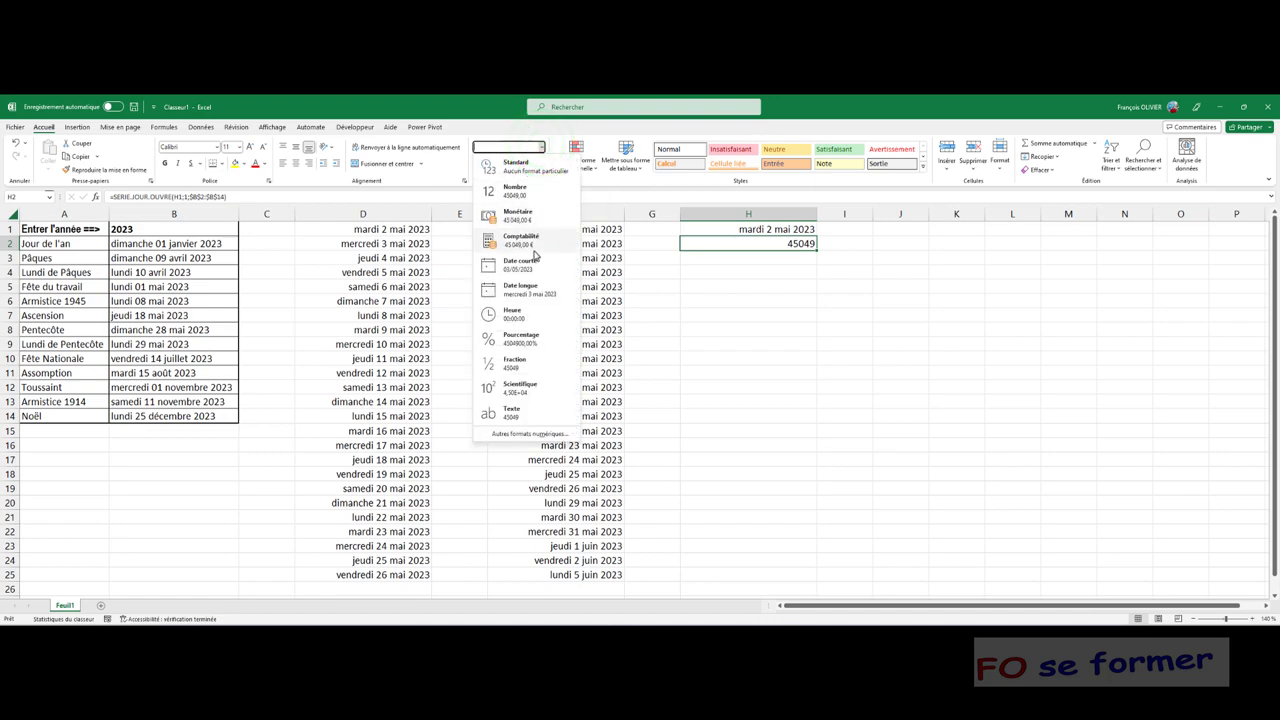
pyautogui.click(531, 294)
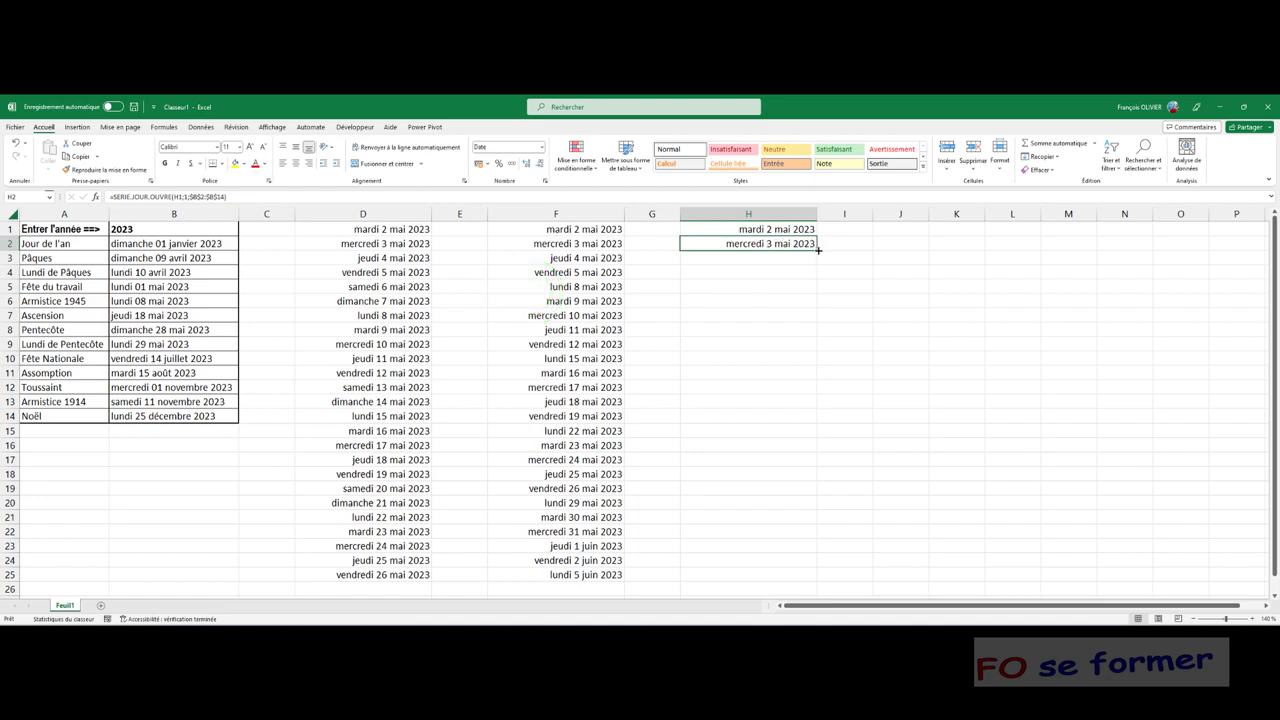
# Copy the H2 formula down to H25 and check the formulas in H4 and H5.
pyautogui.moveTo(815, 249); pyautogui.dragTo(770, 581)
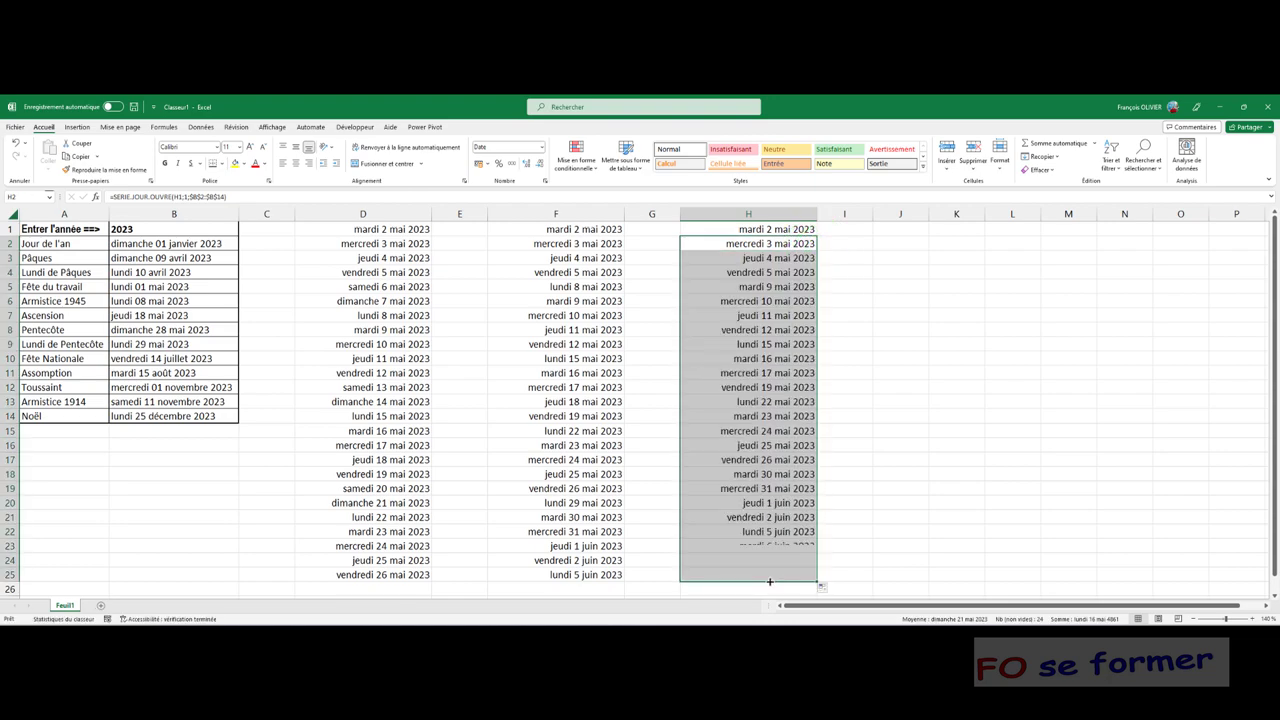
pyautogui.click(750, 272)
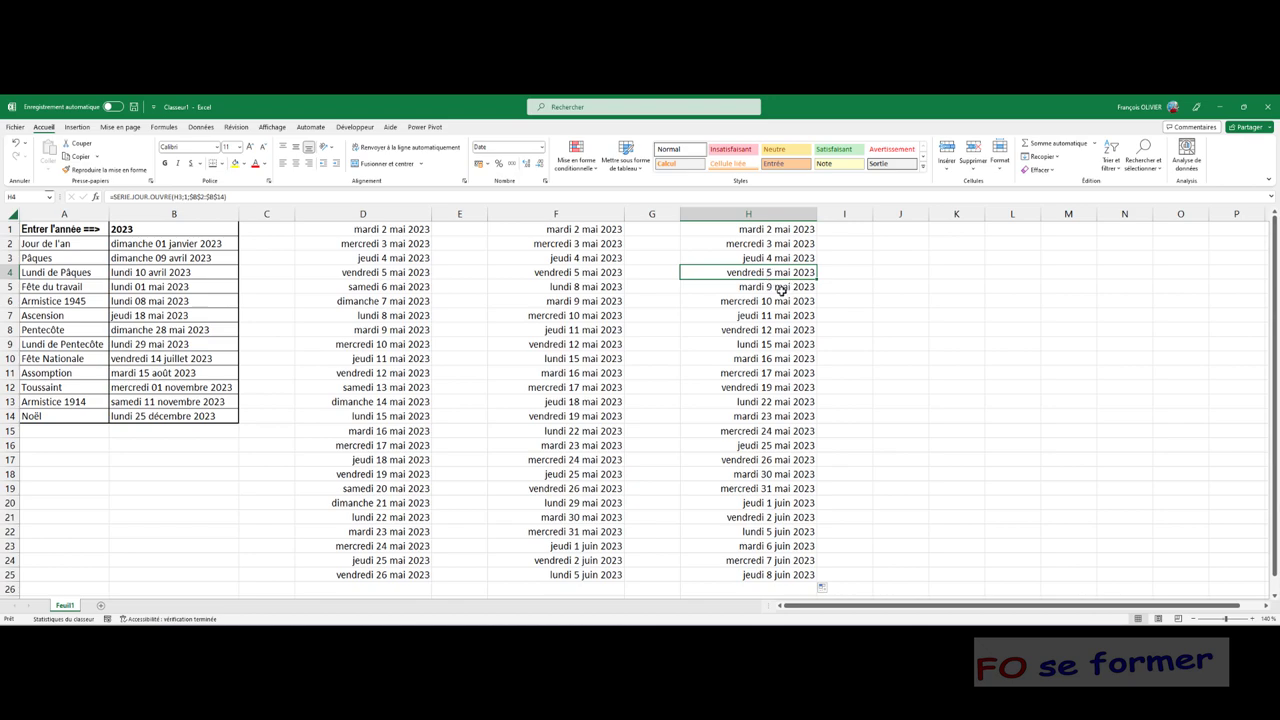
pyautogui.click(781, 289)
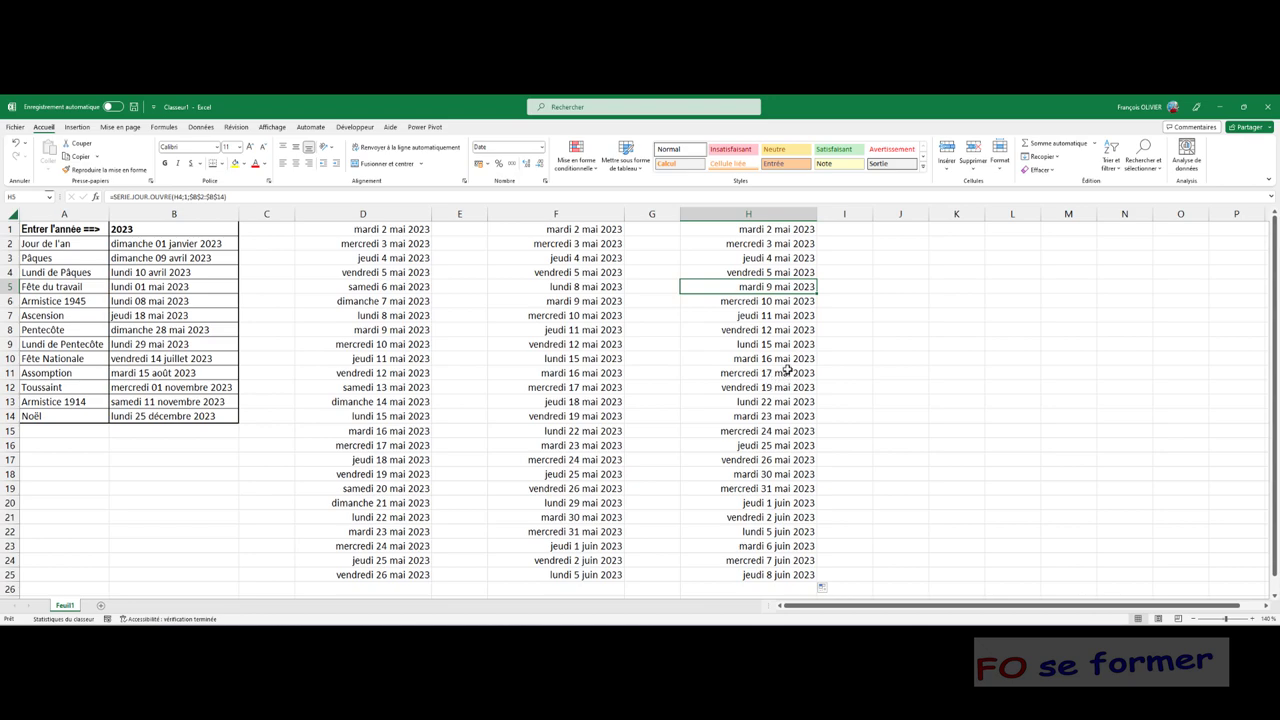
# Inspect the formulas in H12 and H18 without changing them.
pyautogui.click(780, 387)
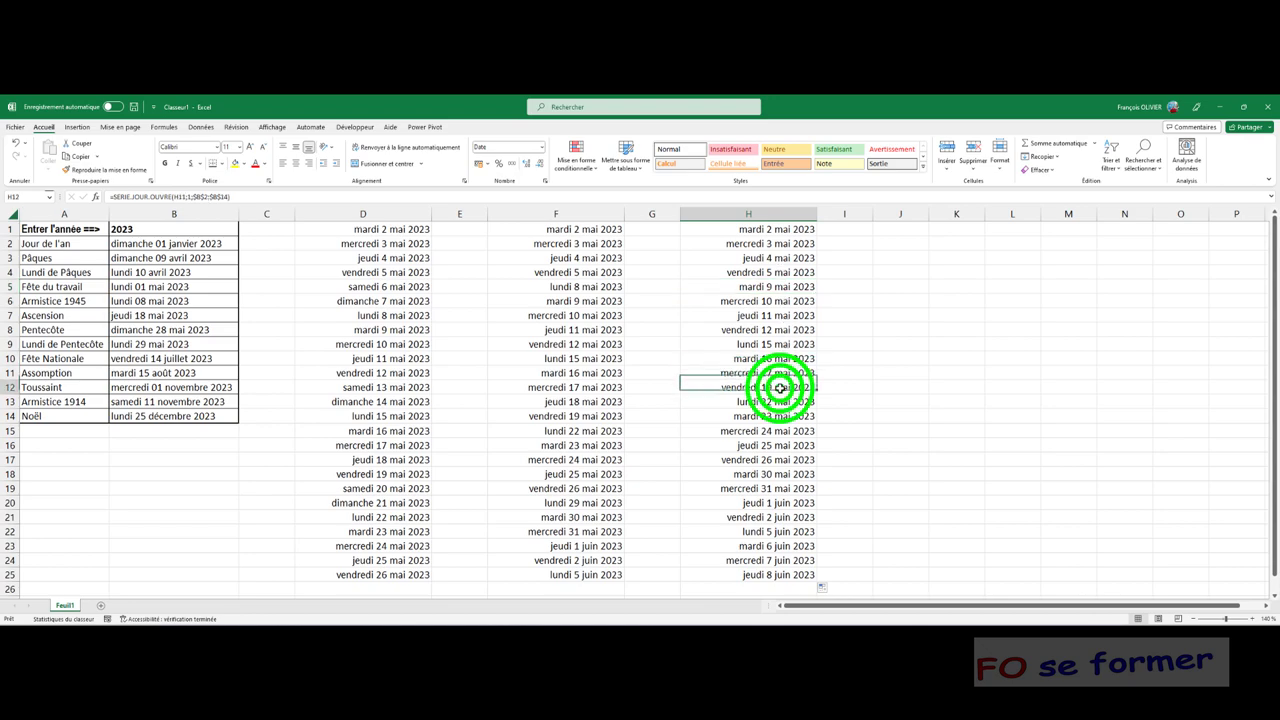
pyautogui.doubleClick(780, 387)
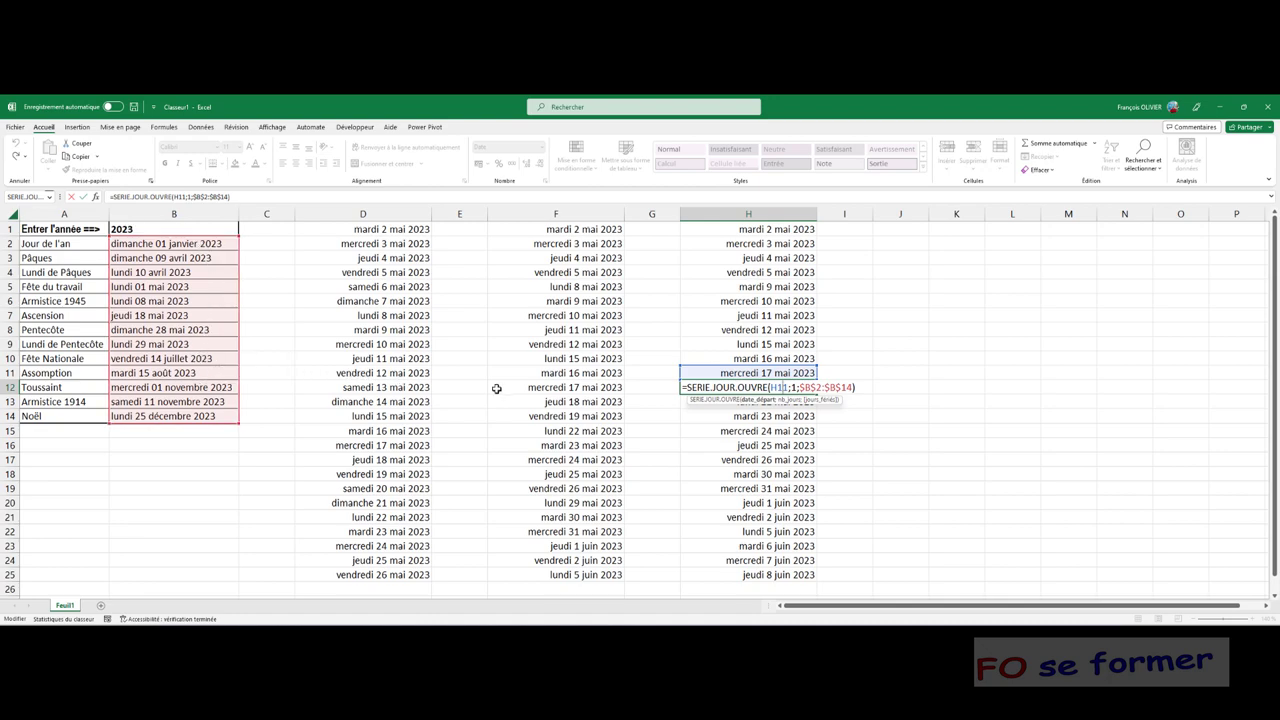
pyautogui.press('Return')
pyautogui.click(743, 476)
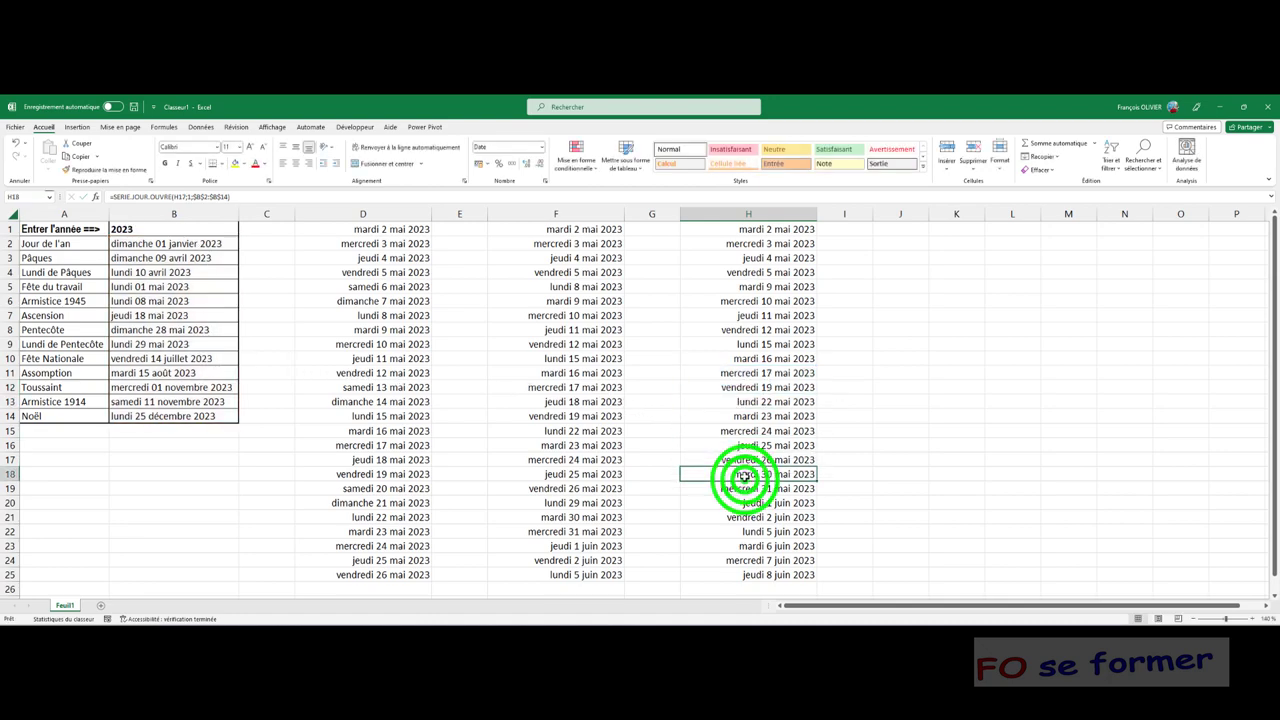
pyautogui.doubleClick(743, 476)
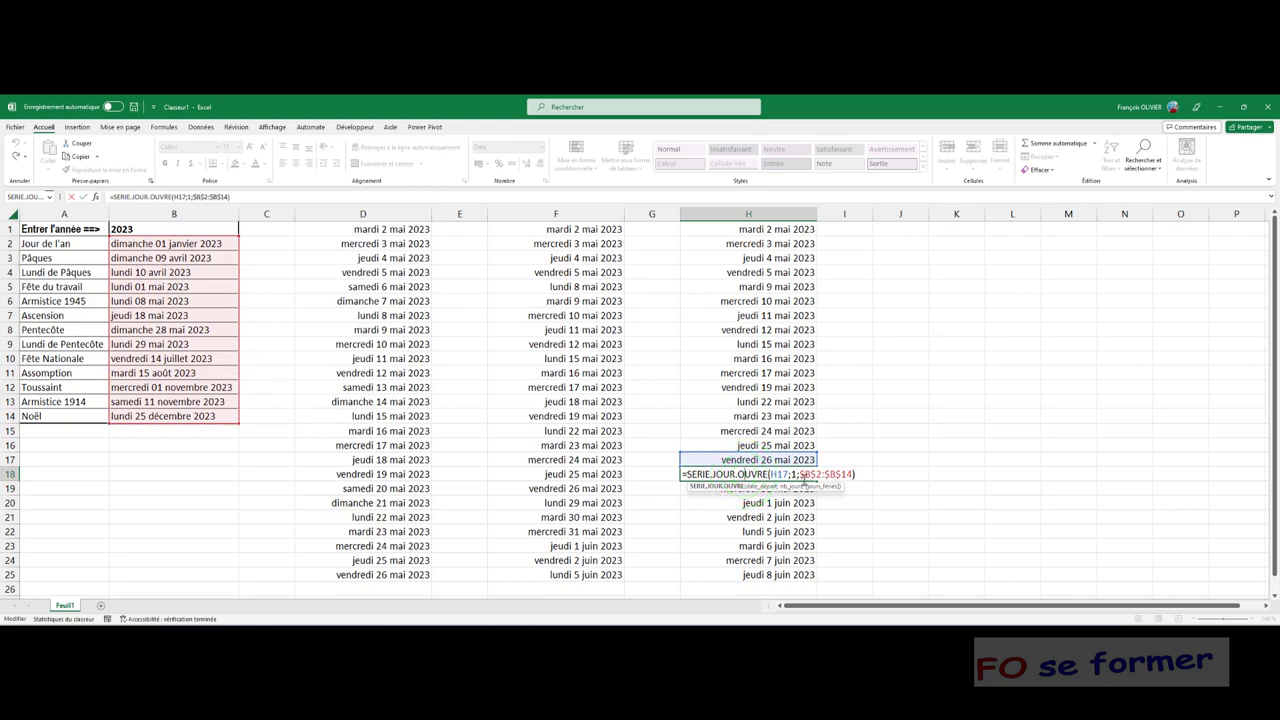
pyautogui.press('Return')
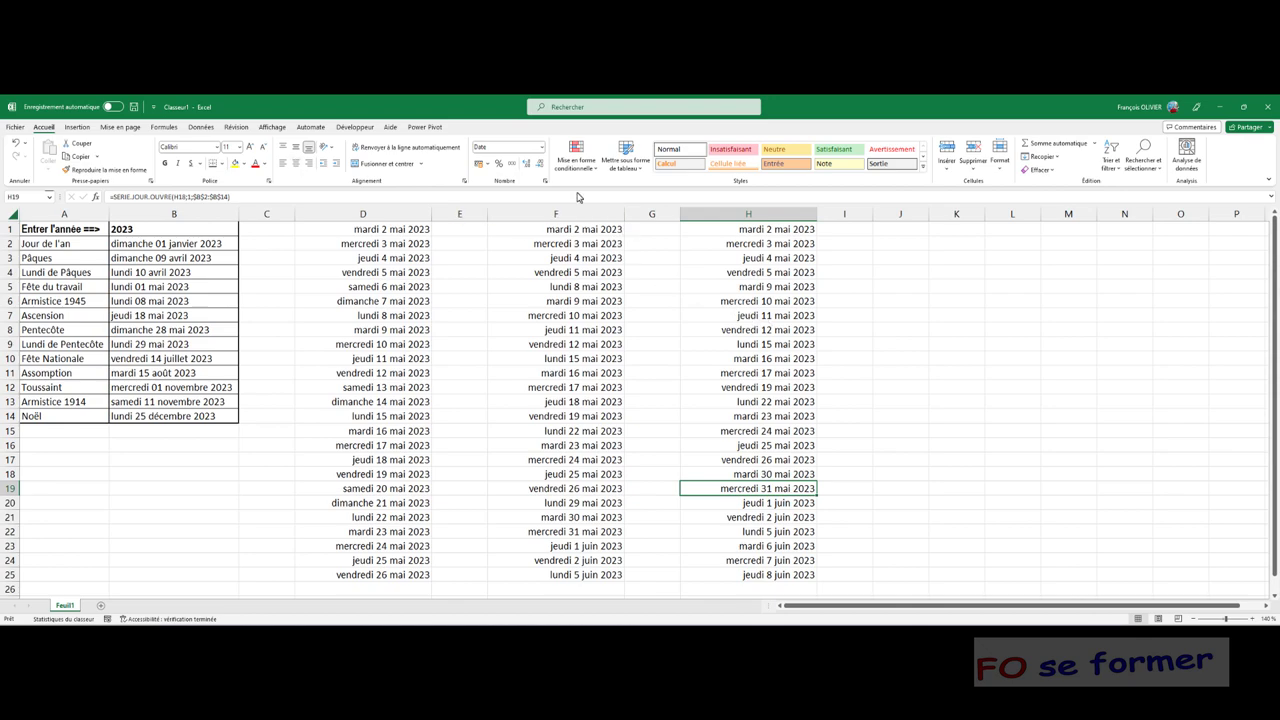
# Review and confirm the H2 formula =SERIE.JOUR.OUVRE(H1;1;$B$2:$B$14).
pyautogui.doubleClick(770, 243)
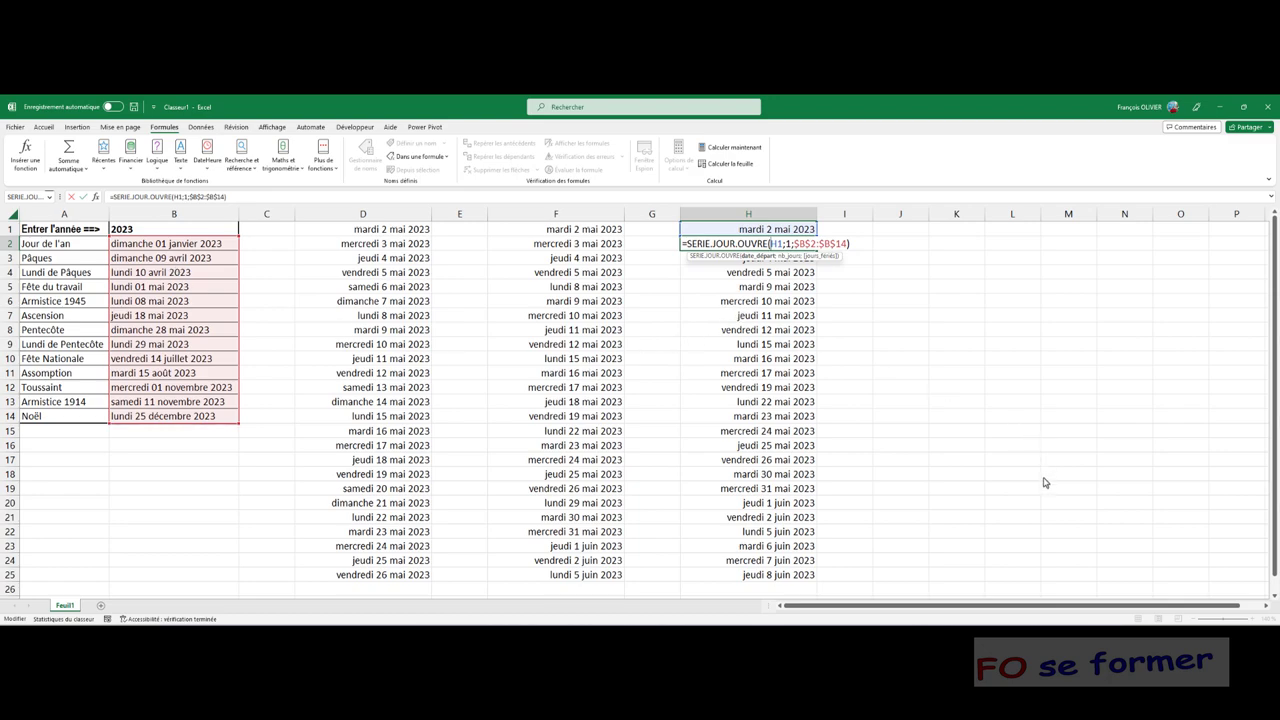
pyautogui.press('Return')
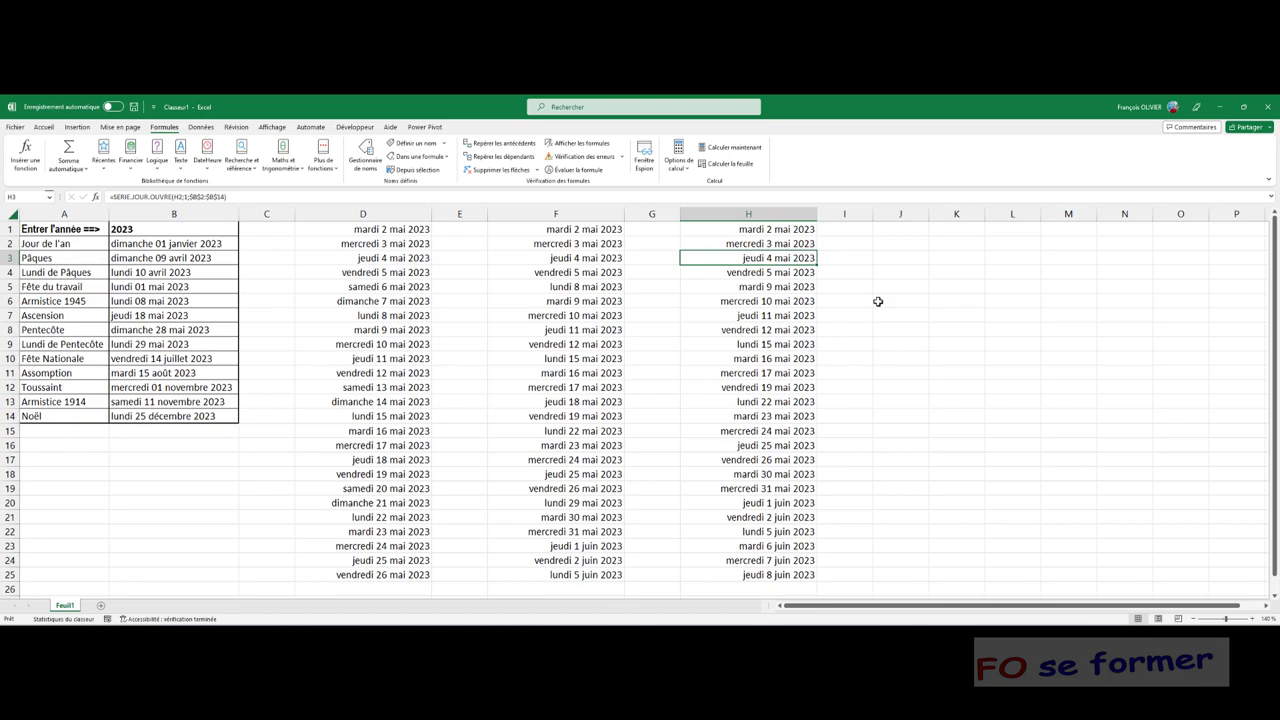
pyautogui.click(898, 230)
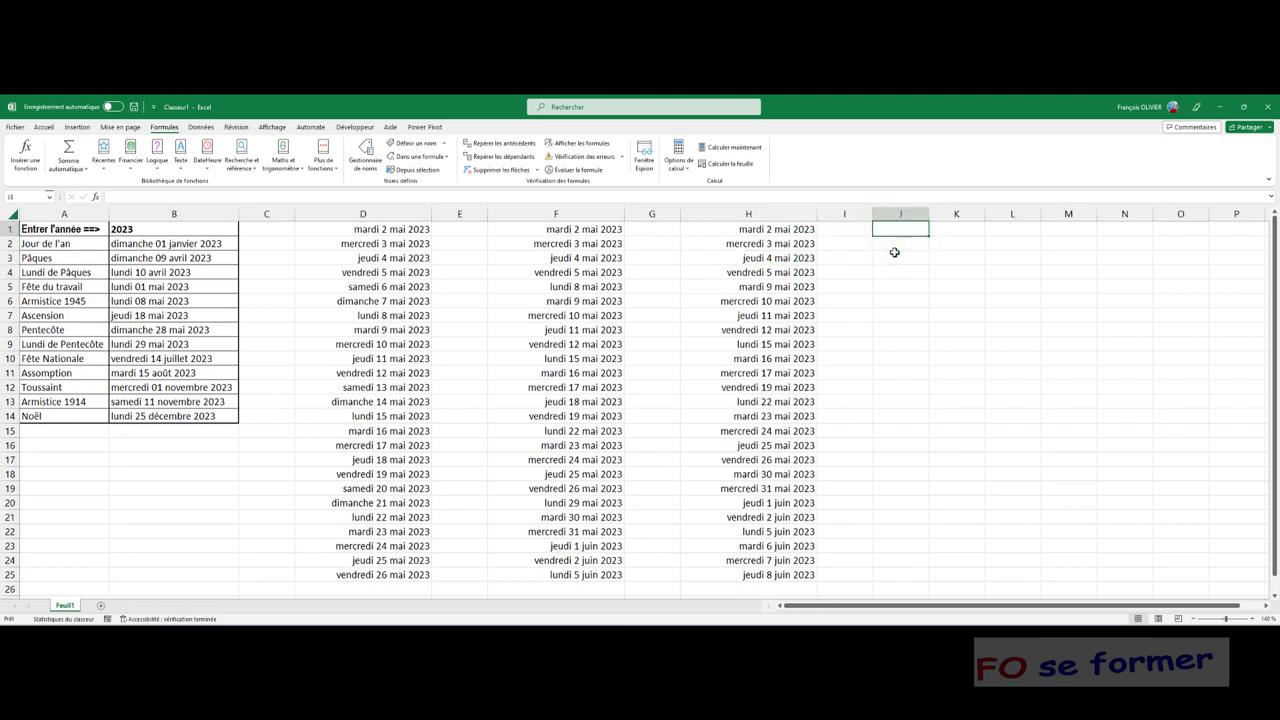
# Enter 02/05/23 in J1, format it as Date longue, and widen column J.
pyautogui.write('02')
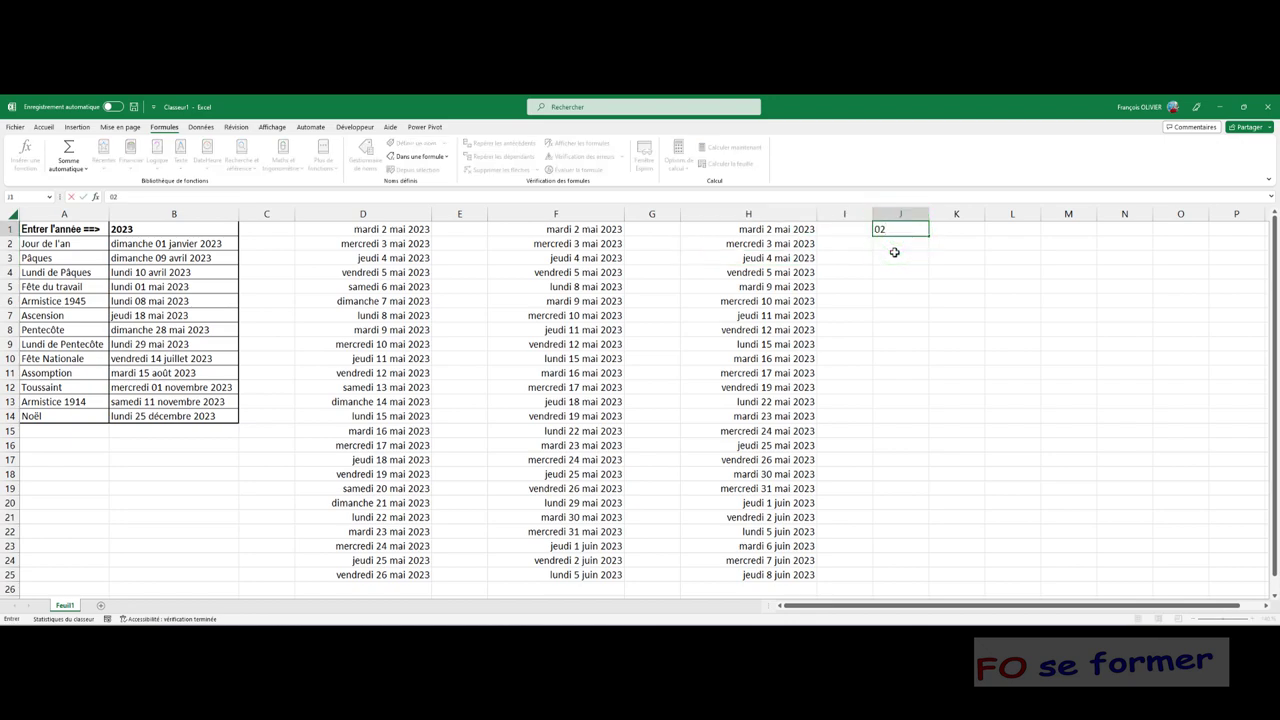
pyautogui.write('/05/2')
pyautogui.write('3')
pyautogui.hotkey('ctrl', 'Return')
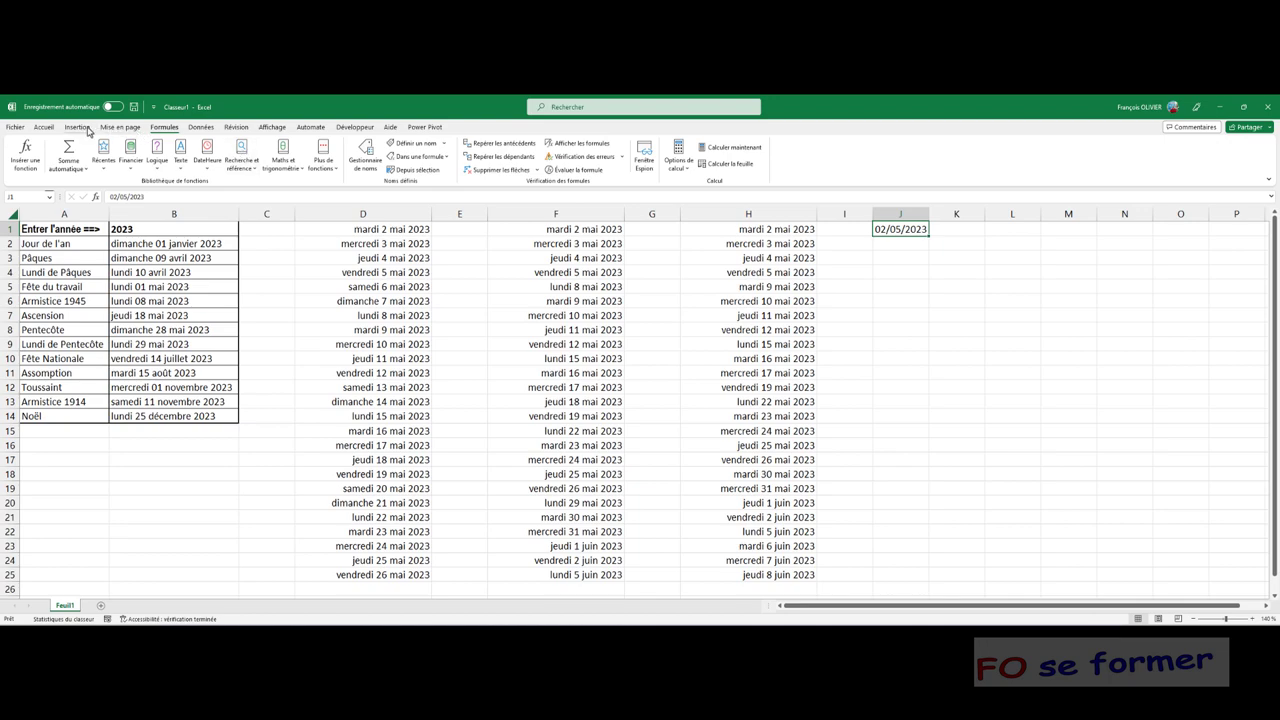
pyautogui.click(45, 127)
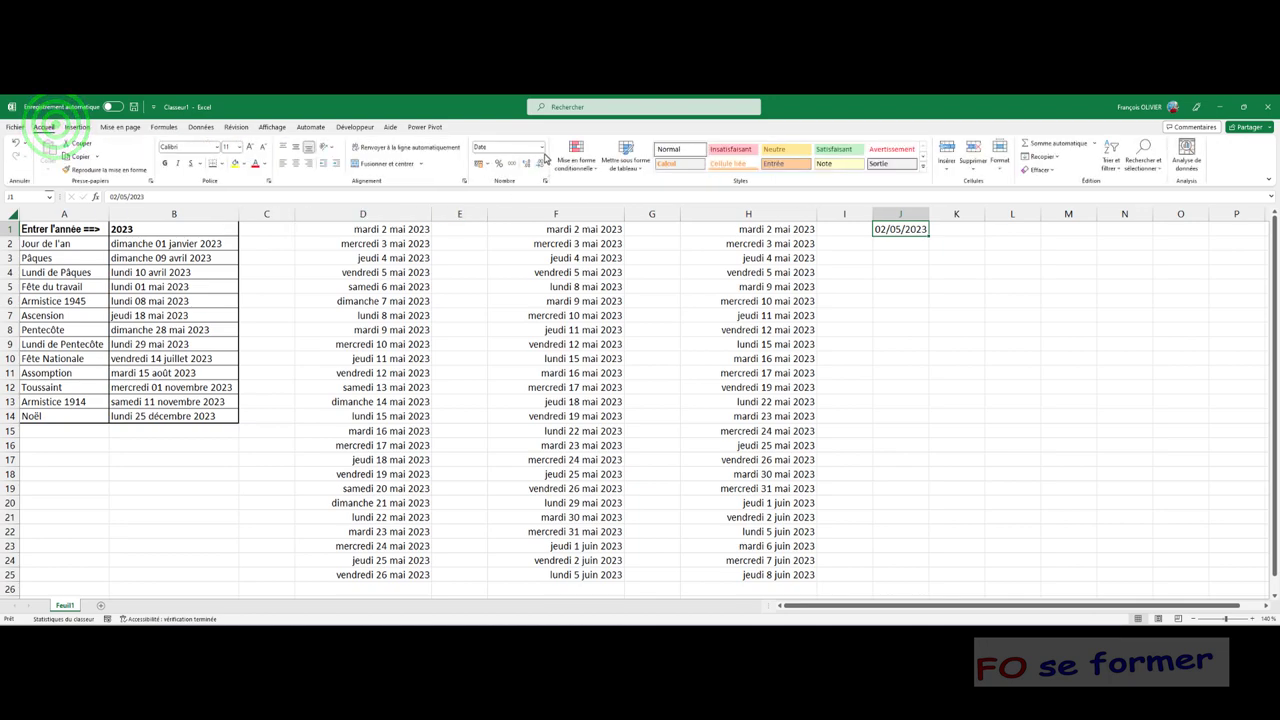
pyautogui.click(545, 147)
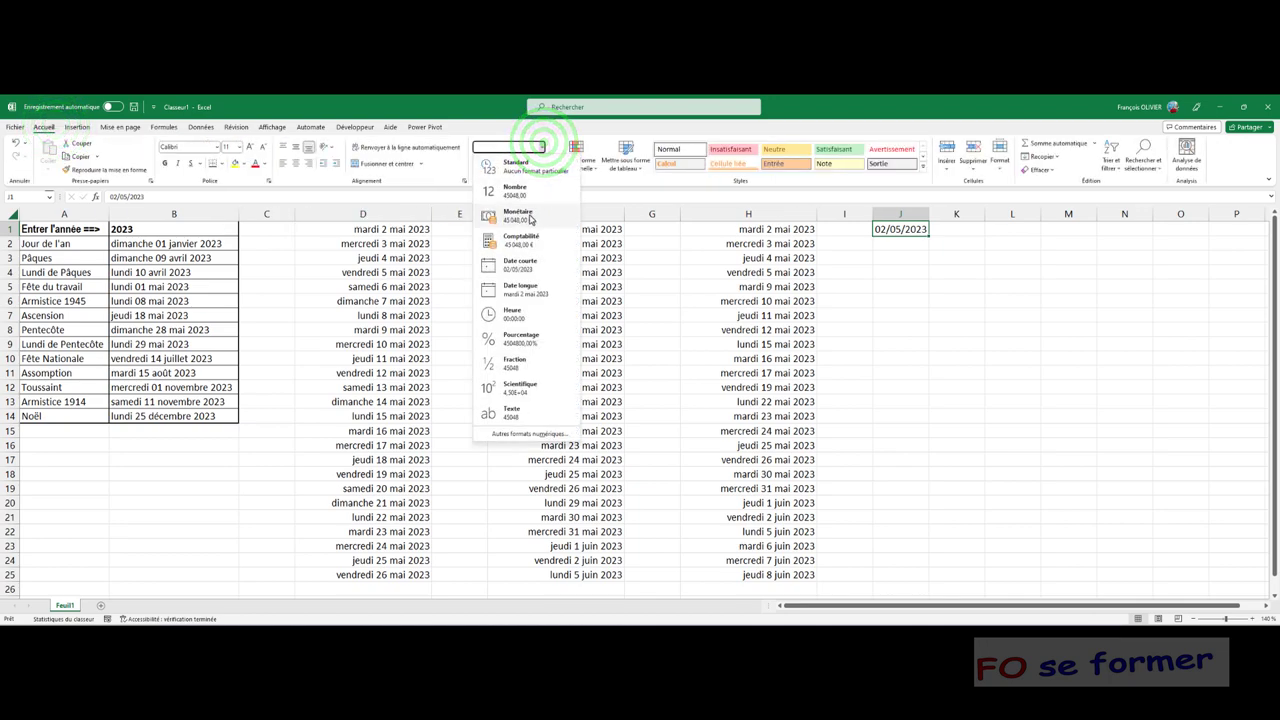
pyautogui.click(530, 287)
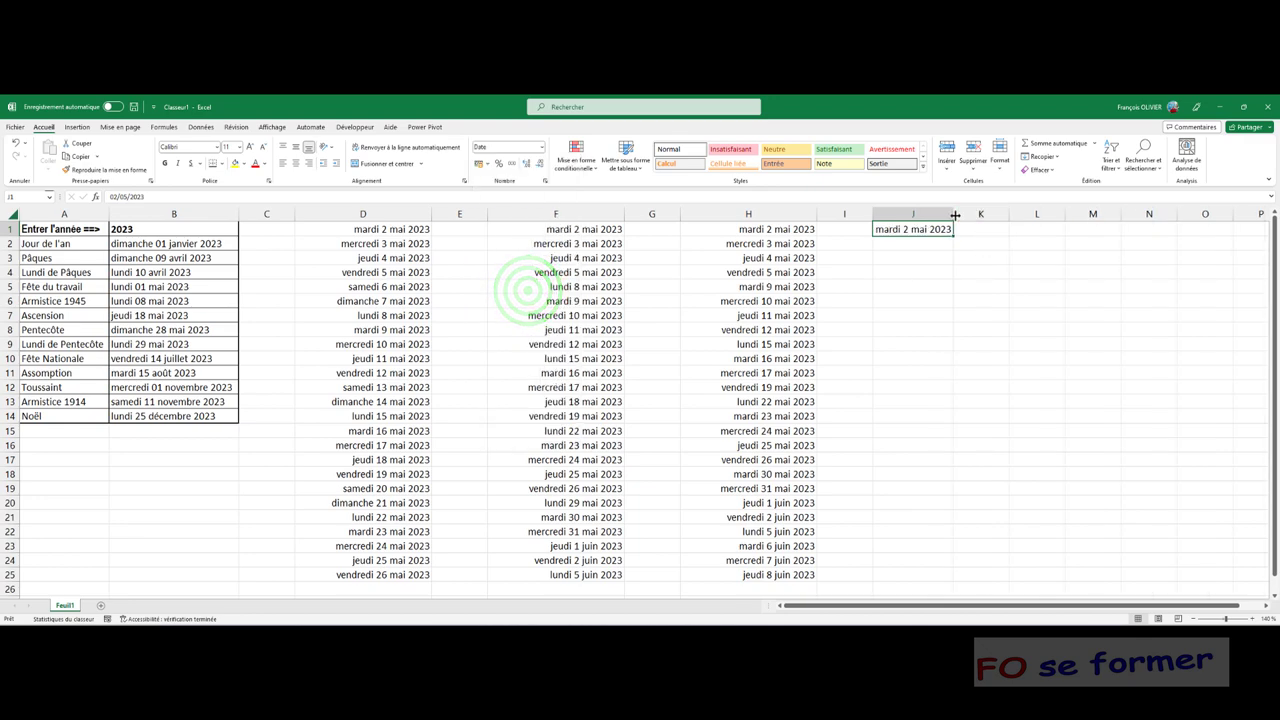
pyautogui.moveTo(929, 214); pyautogui.dragTo(1008, 214)
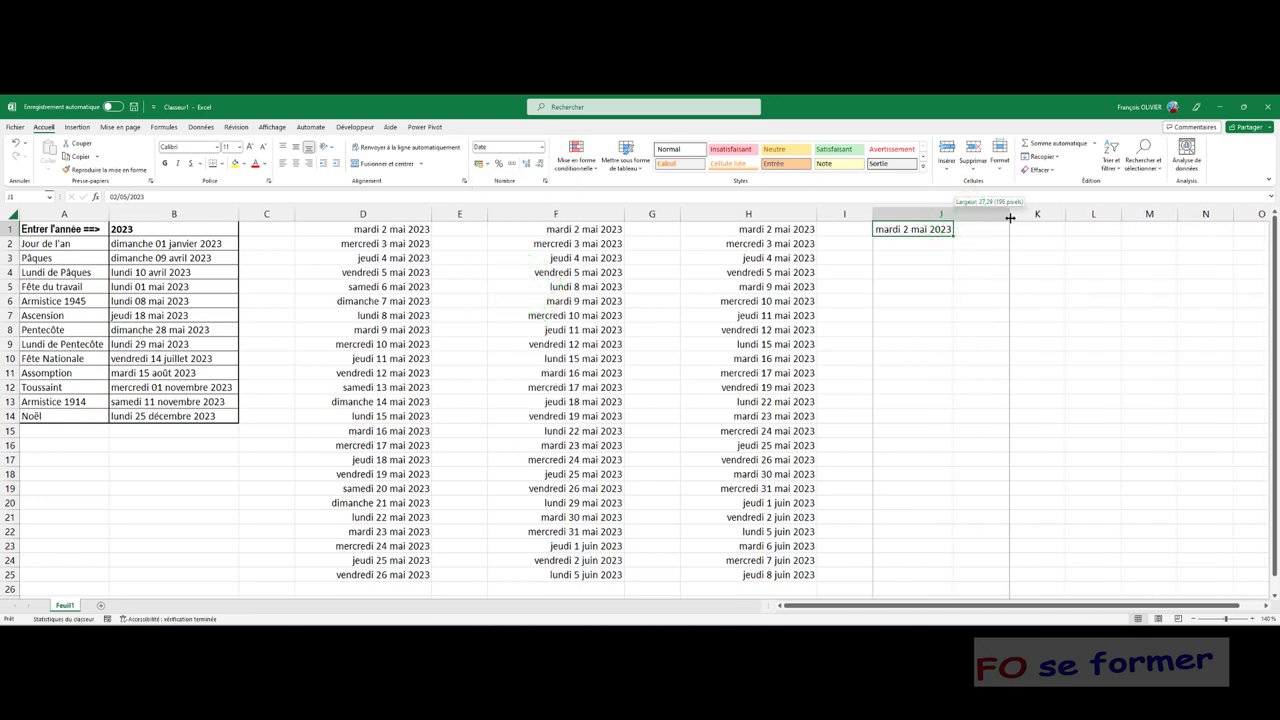
# Select J2 and show the Date et heure function list on the Formules tab.
pyautogui.click(983, 243)
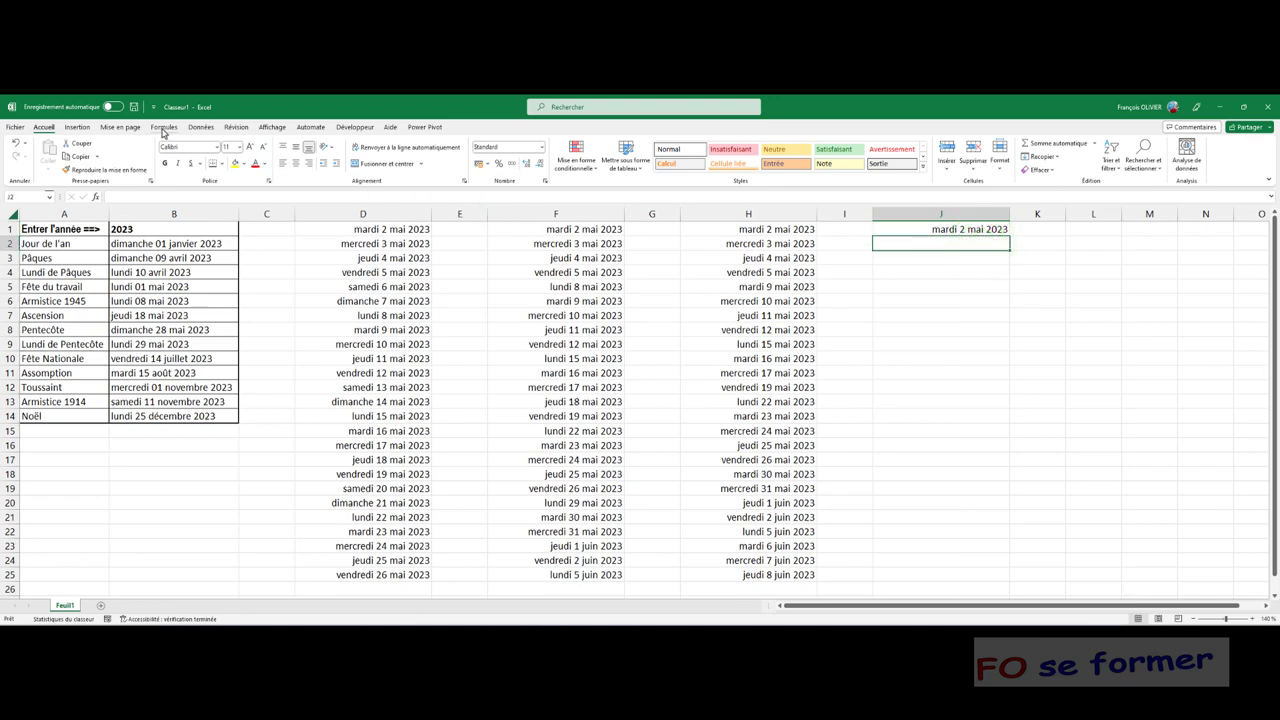
pyautogui.click(164, 127)
pyautogui.click(207, 155)
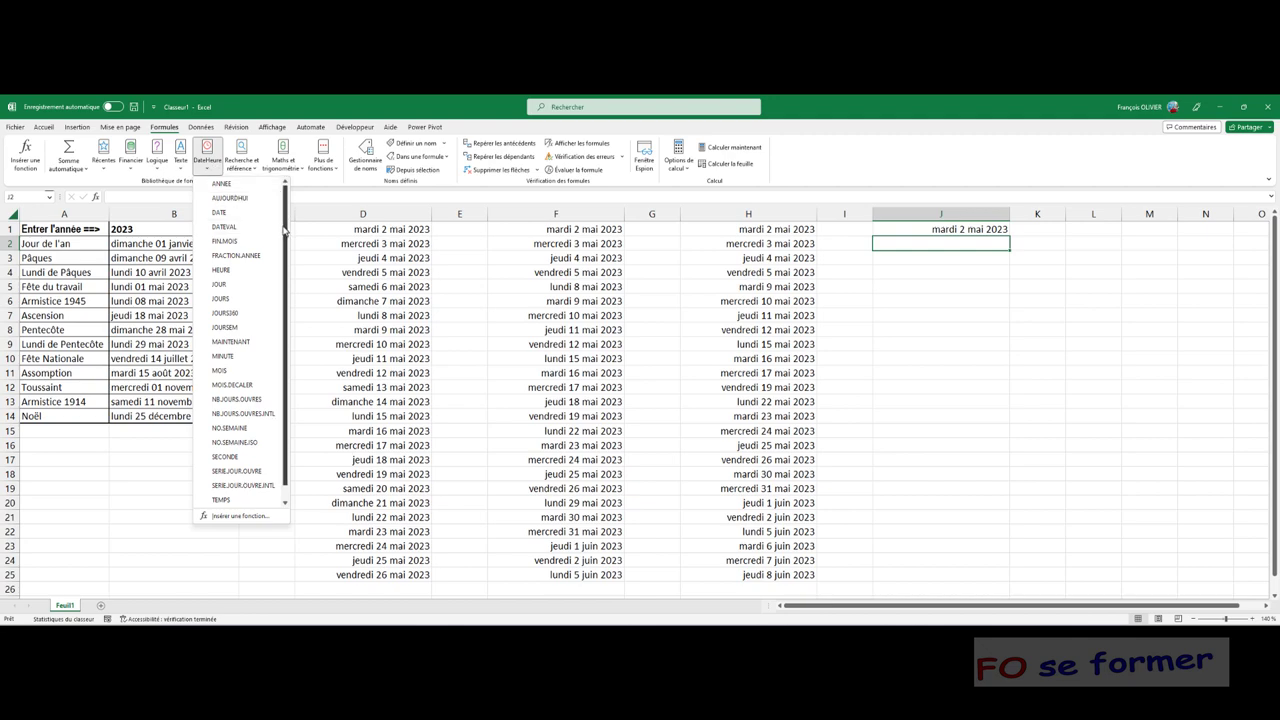
# Insert SERIE.JOUR.OUVRE.INTL into J2 from the Date et heure function list.
pyautogui.moveTo(284, 229); pyautogui.dragTo(284, 254)
pyautogui.scroll(1, 275, 229)
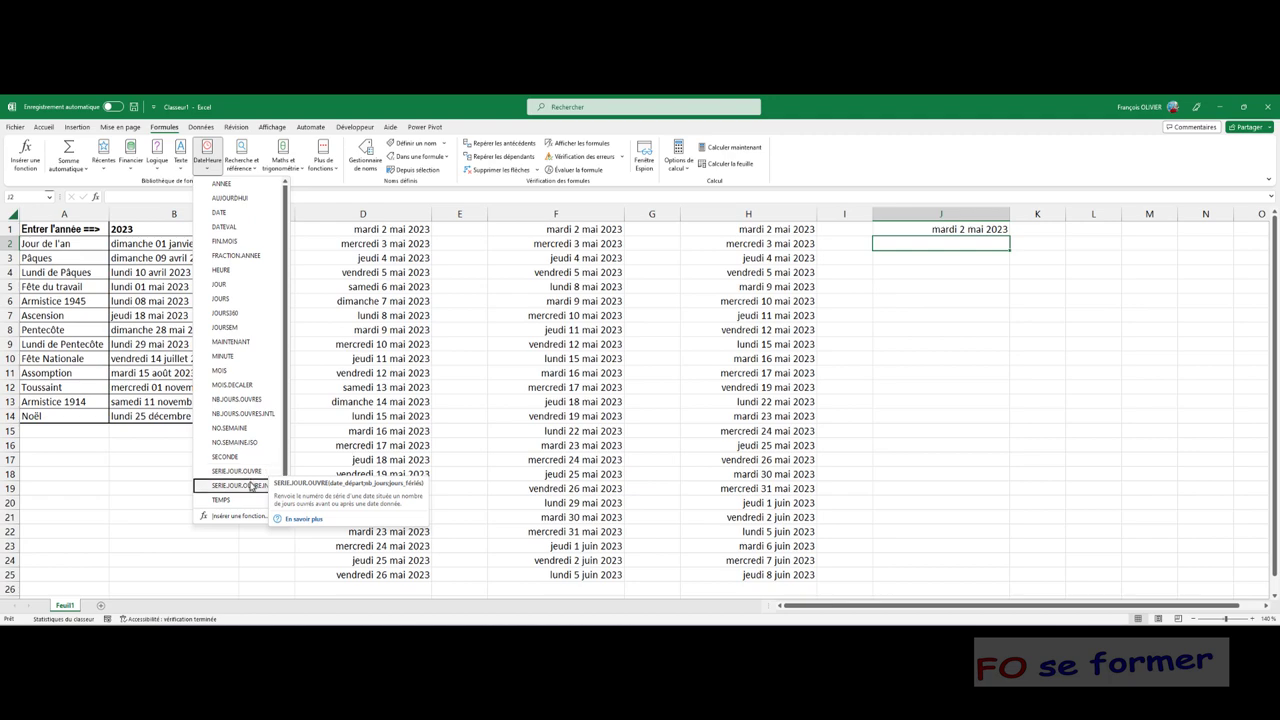
pyautogui.moveTo(243, 485)
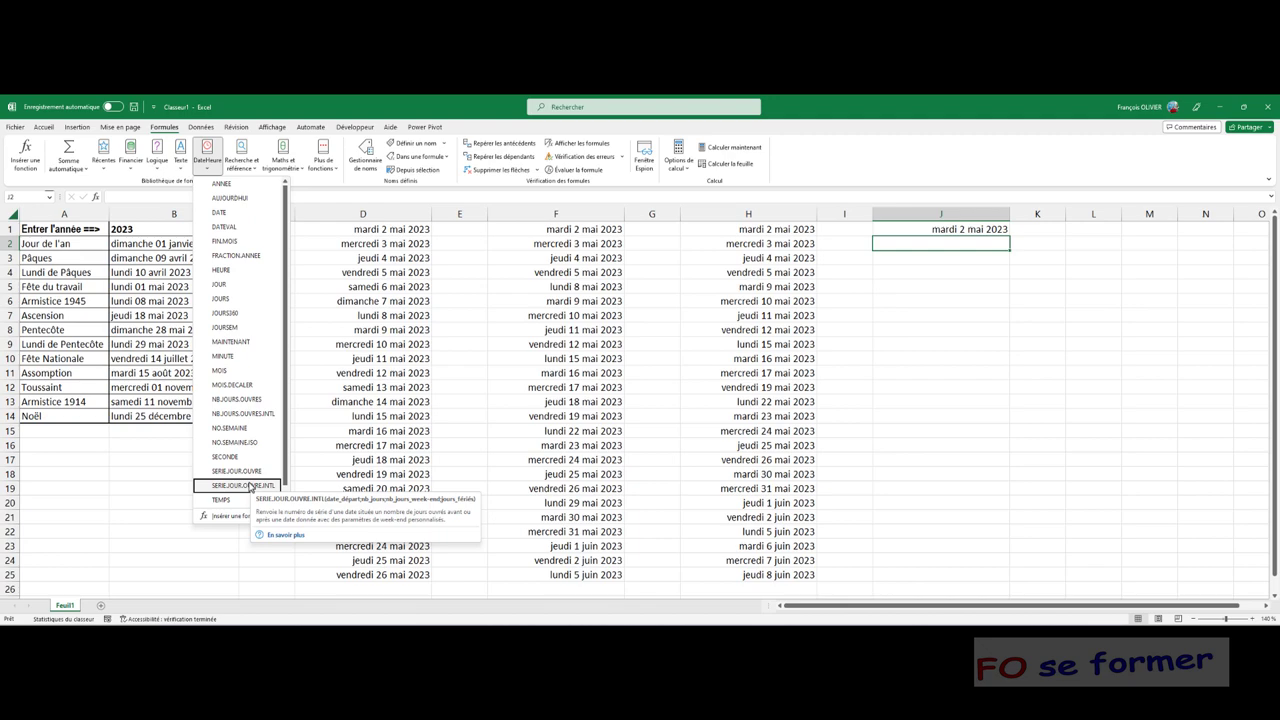
pyautogui.click(249, 486)
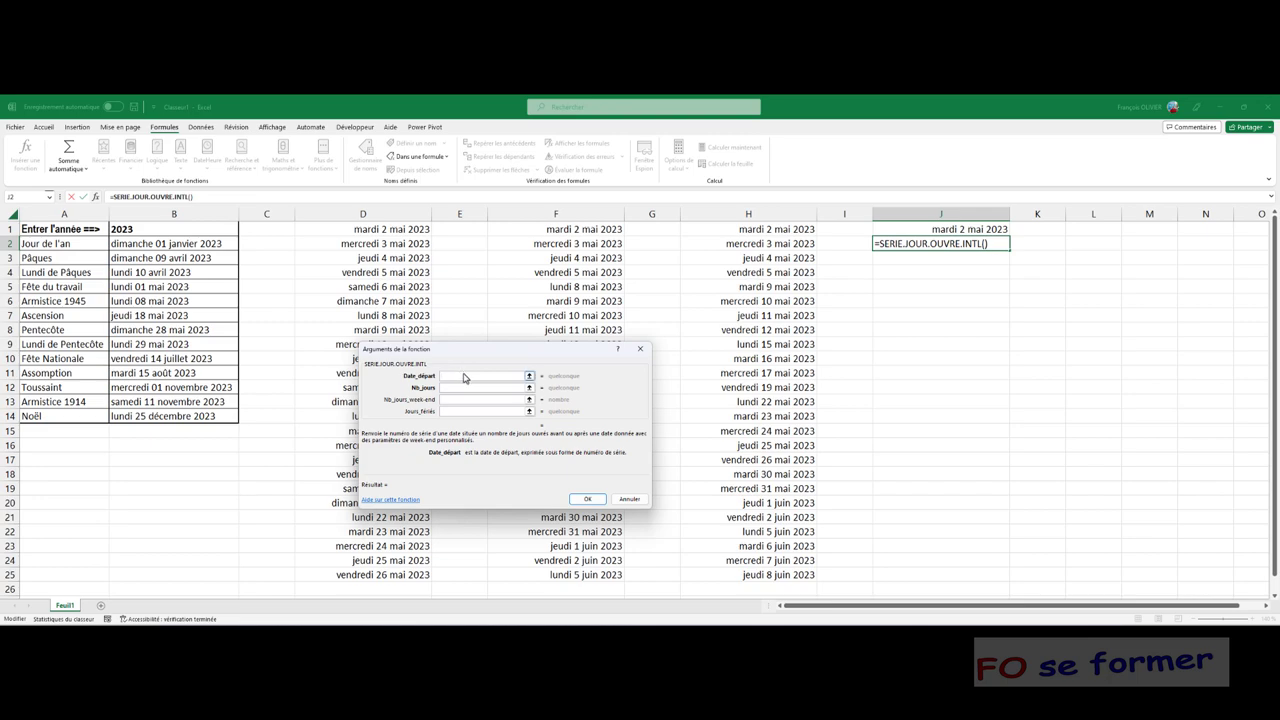
# Set the start date to J1, the number of days to 1 and weekend code 11.
pyautogui.click(938, 230)
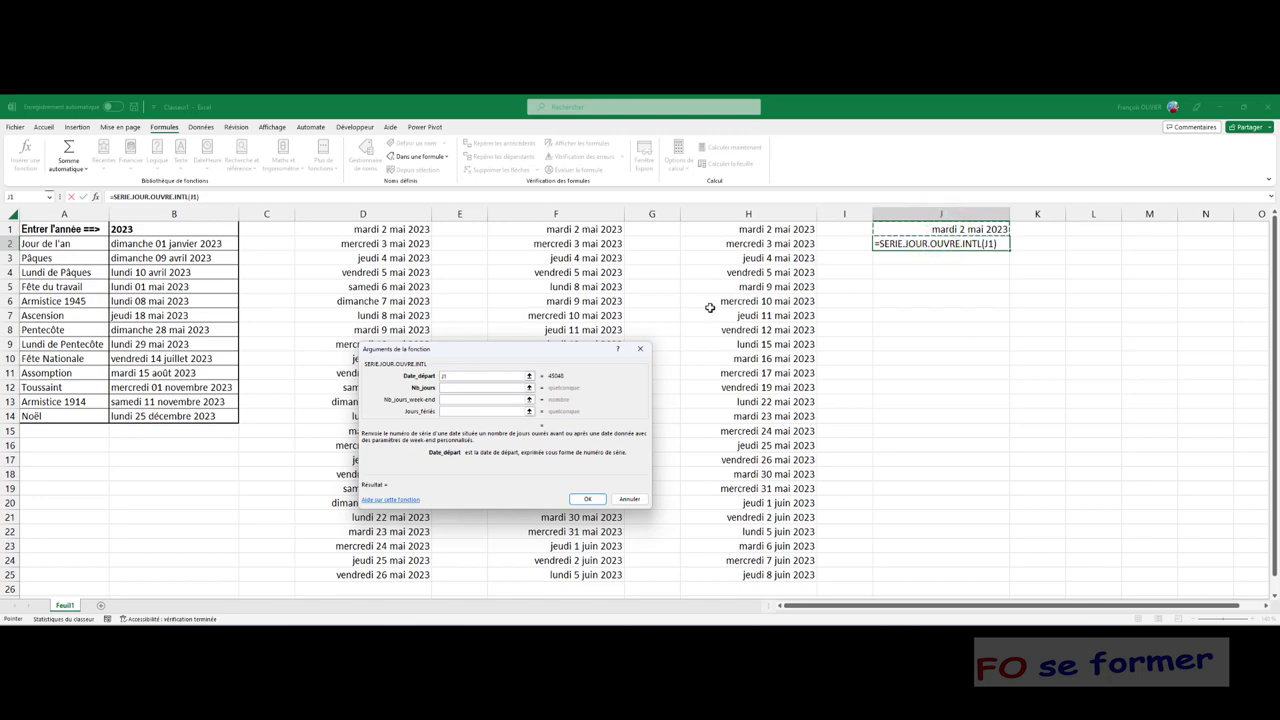
pyautogui.click(490, 387)
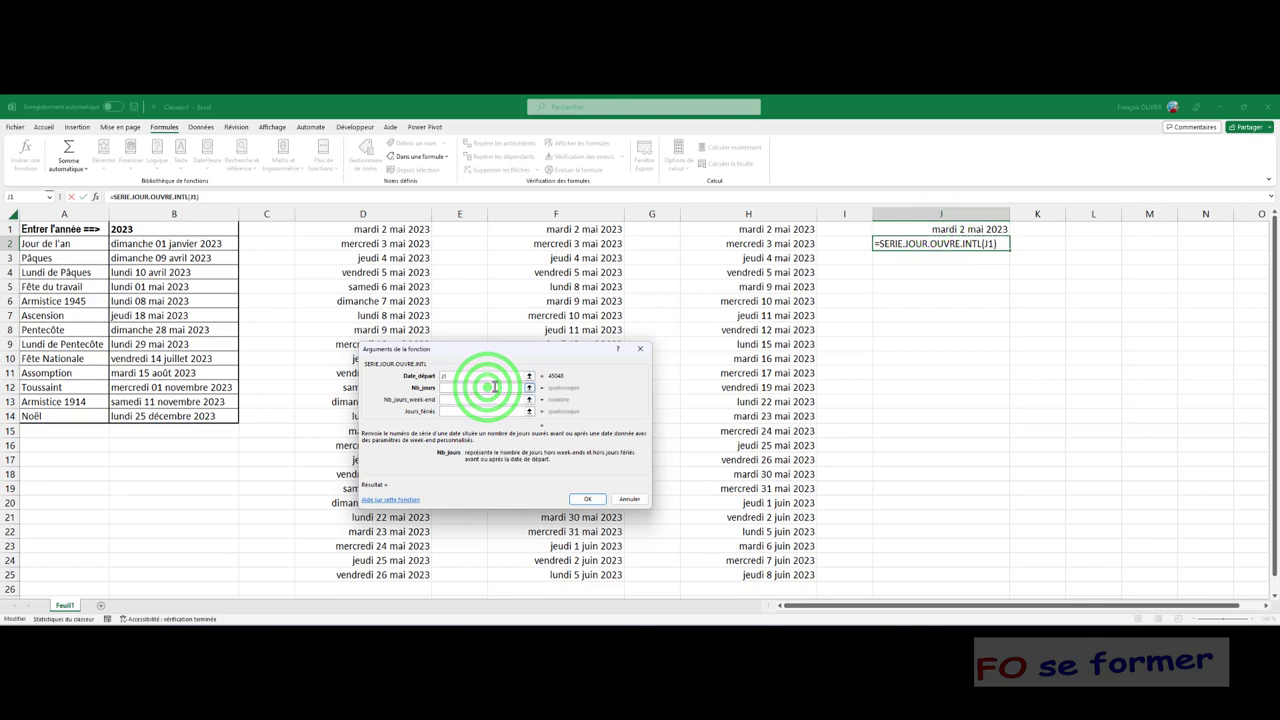
pyautogui.write('1')
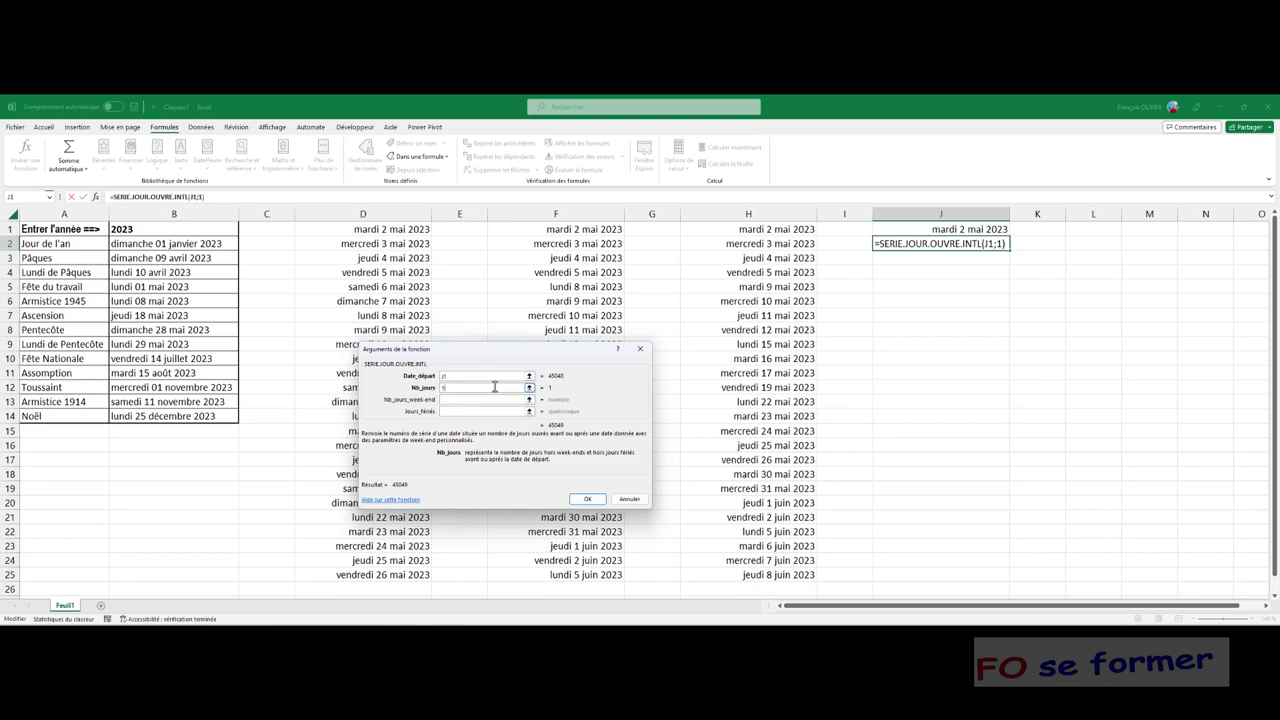
pyautogui.click(475, 400)
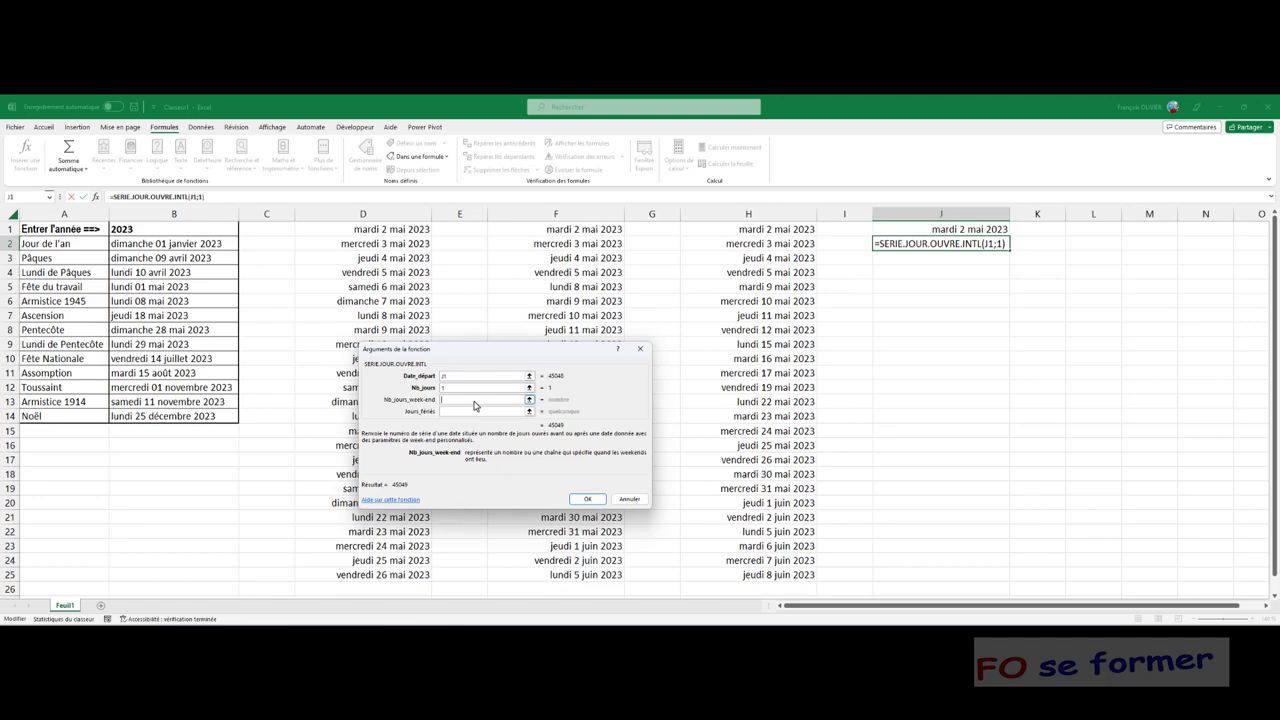
pyautogui.write('11')
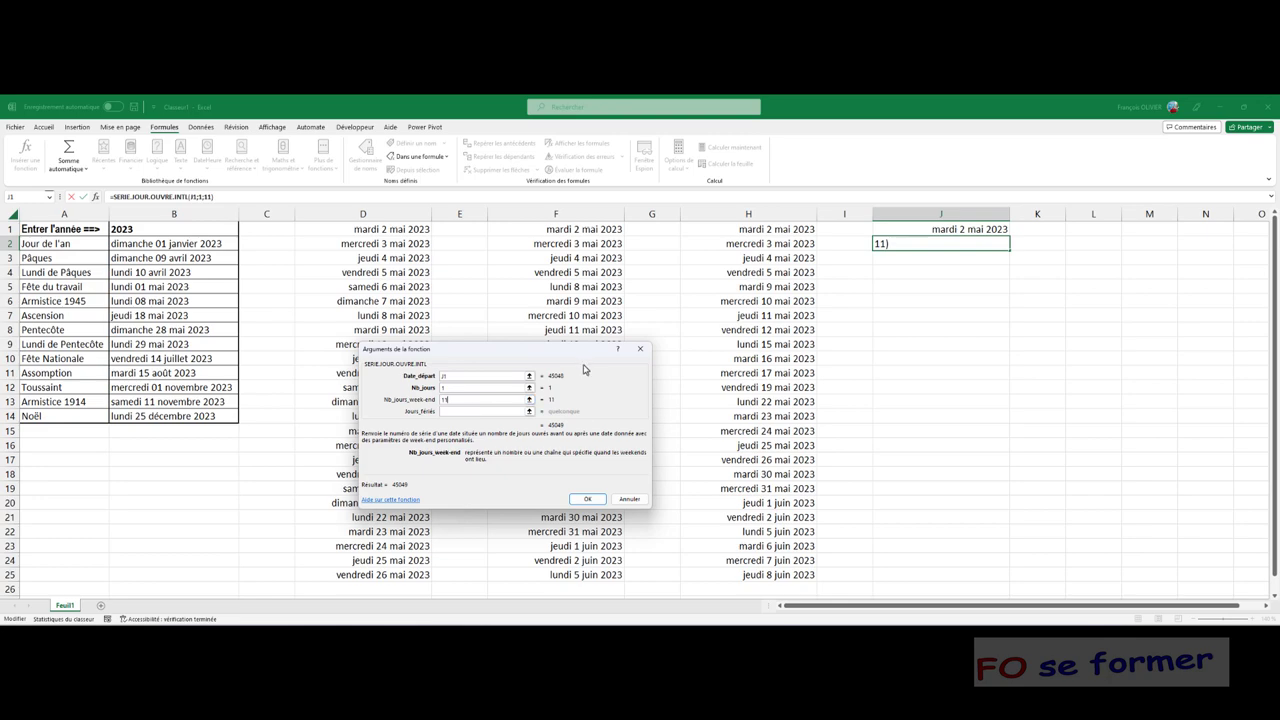
# Set the holidays to the absolute range $B$2:$B$14 and confirm, returning 45049.
pyautogui.click(465, 410)
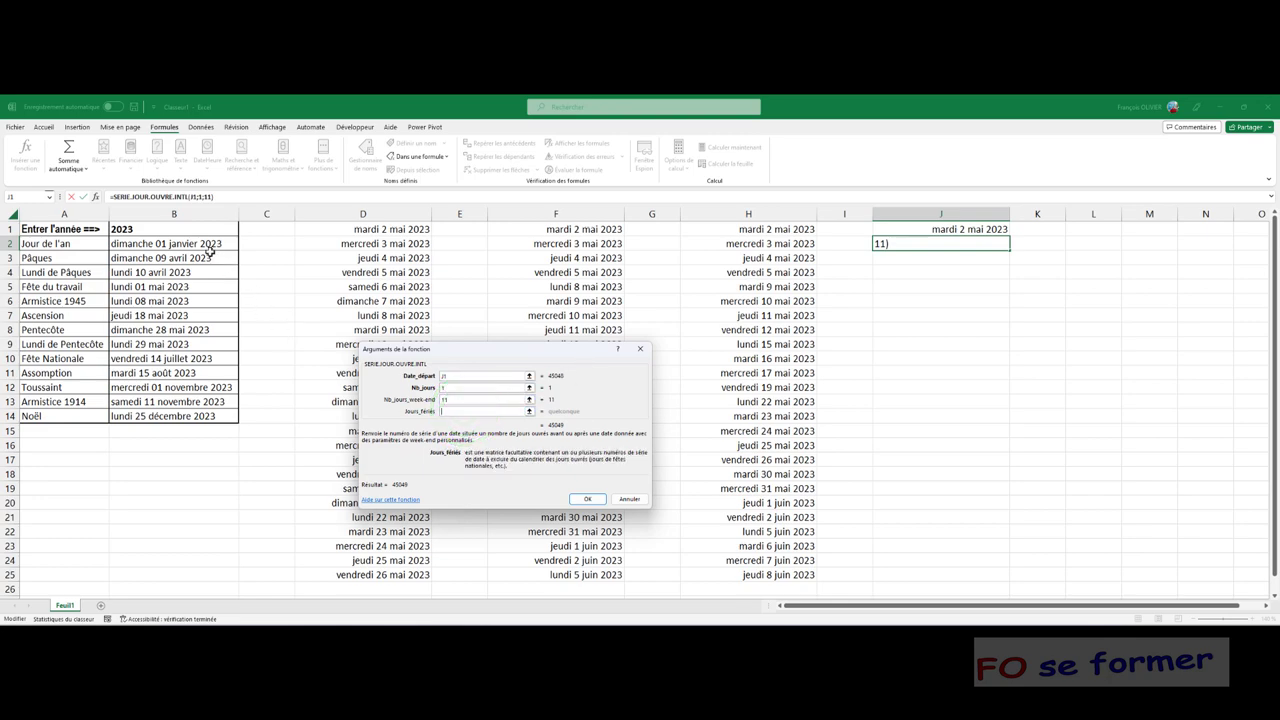
pyautogui.moveTo(196, 244); pyautogui.dragTo(183, 416)
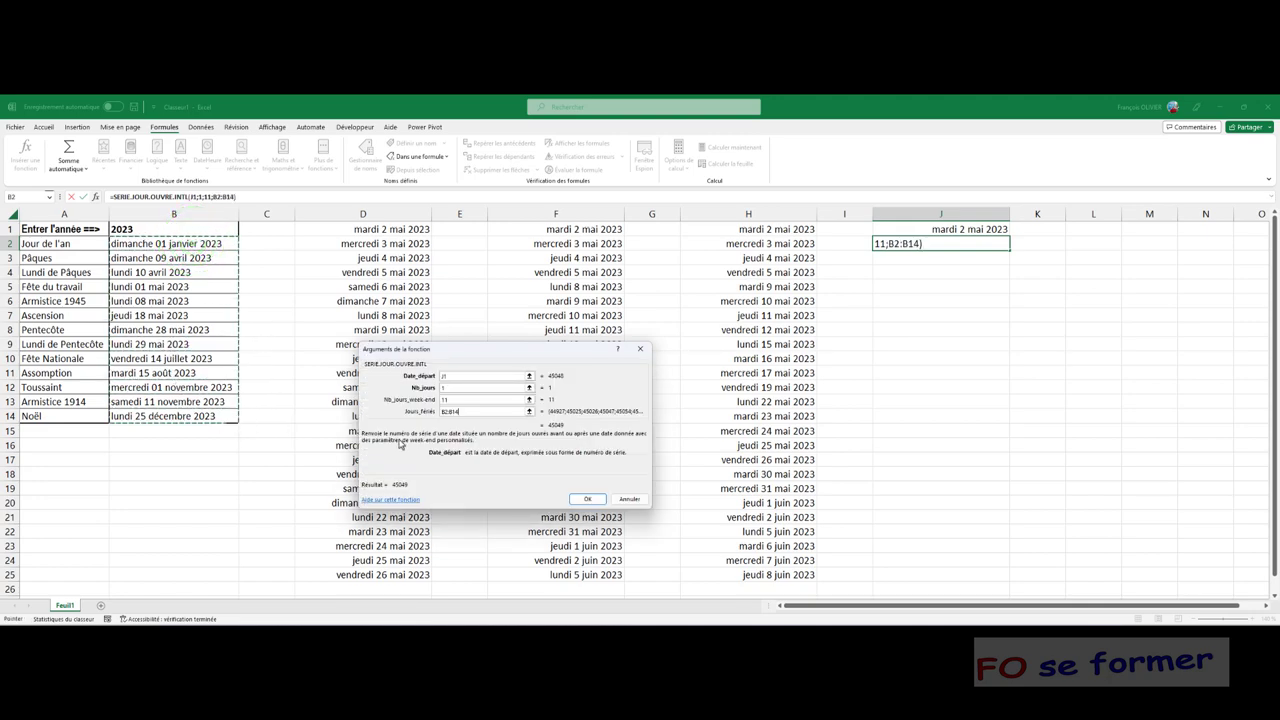
pyautogui.click(452, 412)
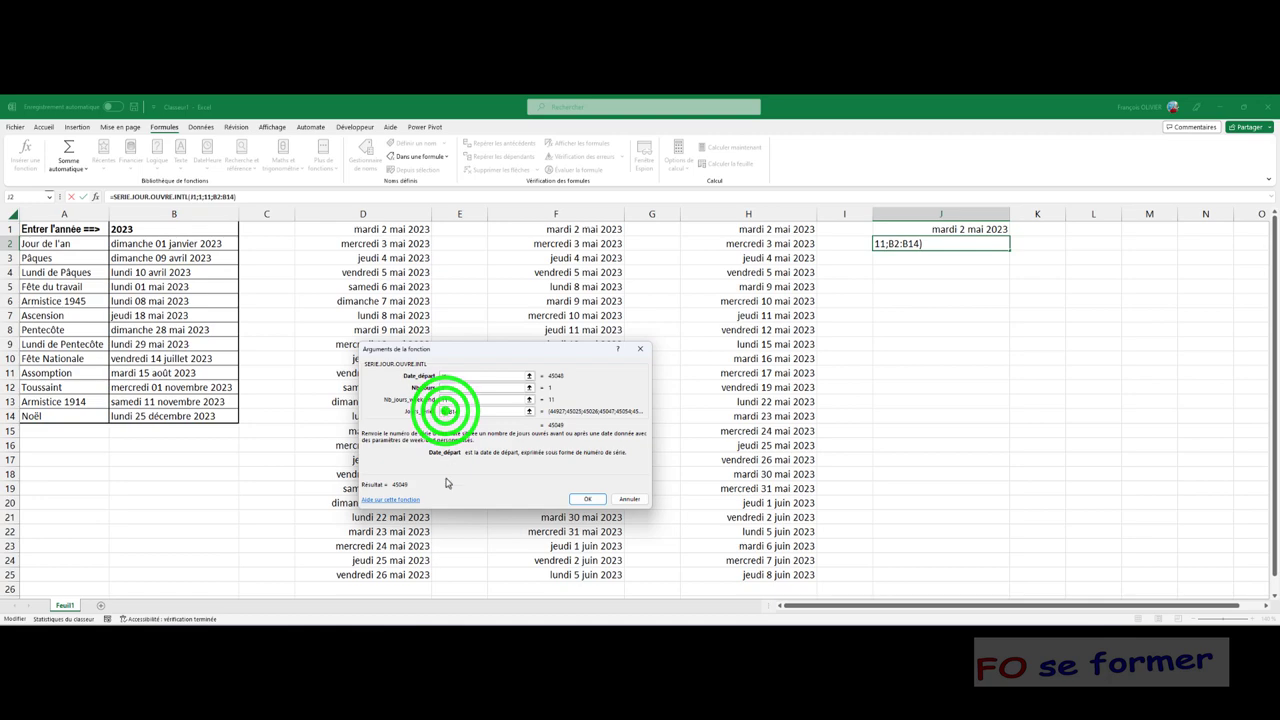
pyautogui.press('F4')
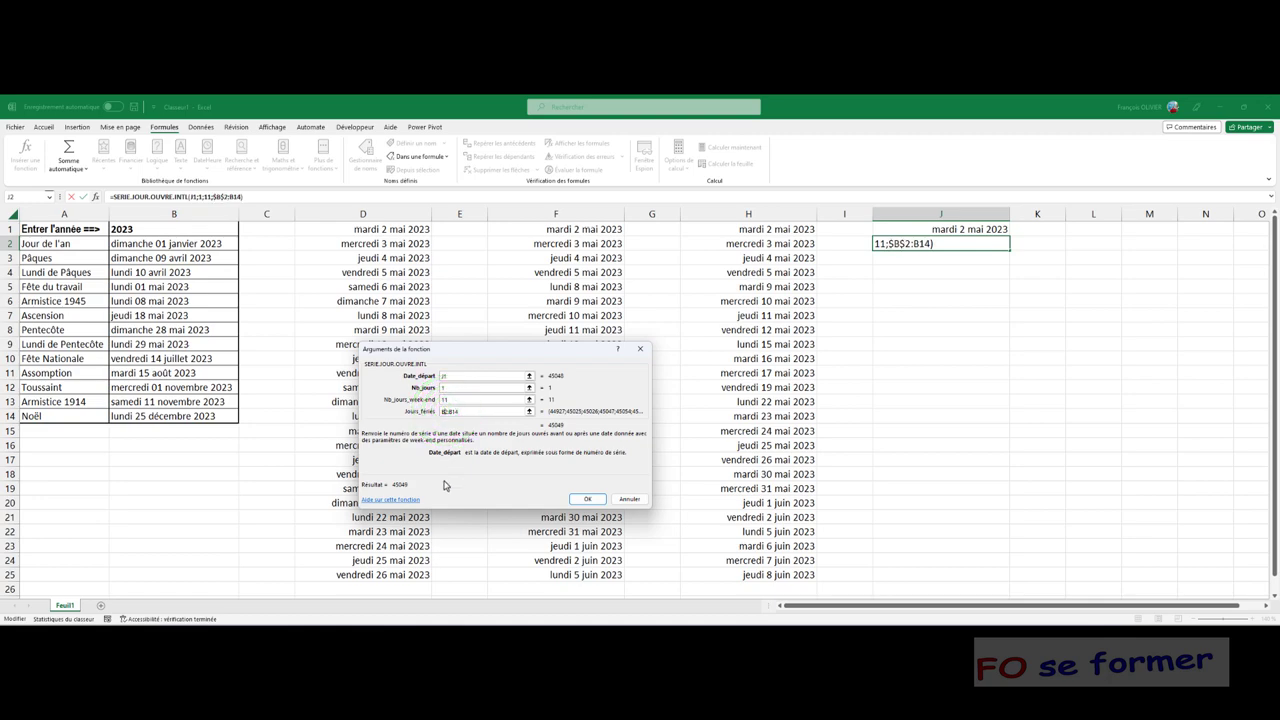
pyautogui.click(460, 409)
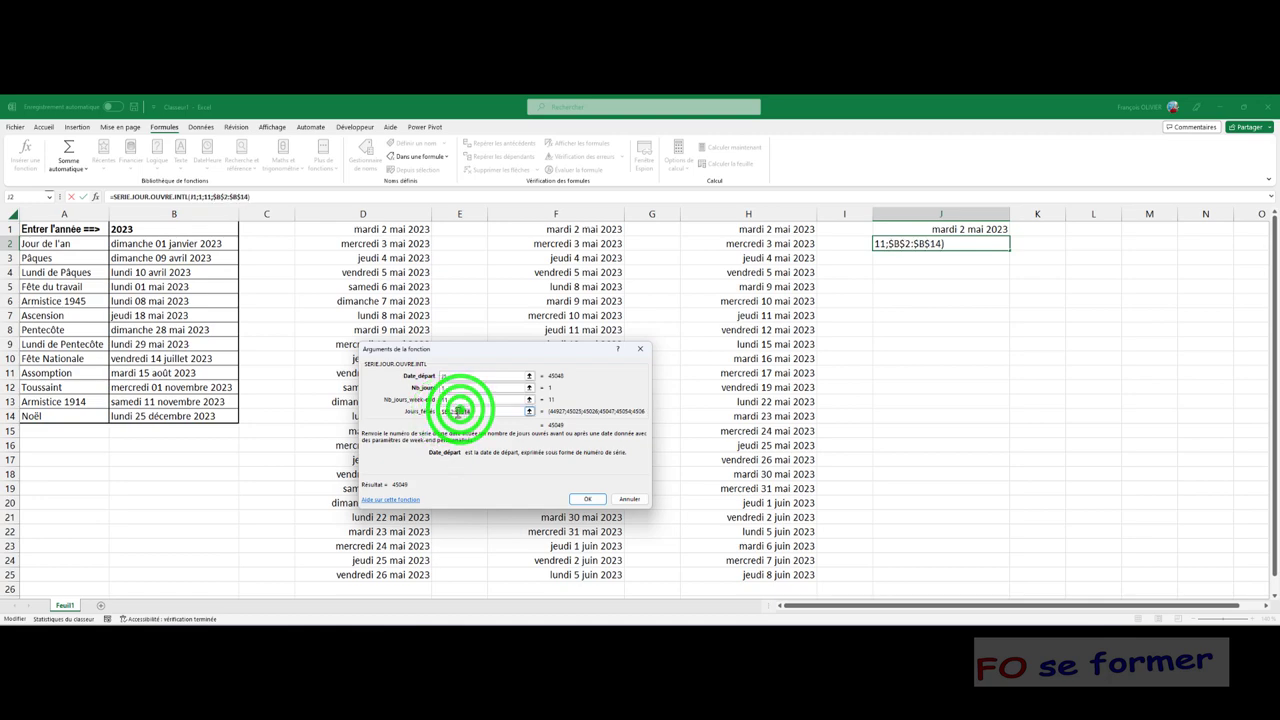
pyautogui.press('F4')
pyautogui.click(588, 499)
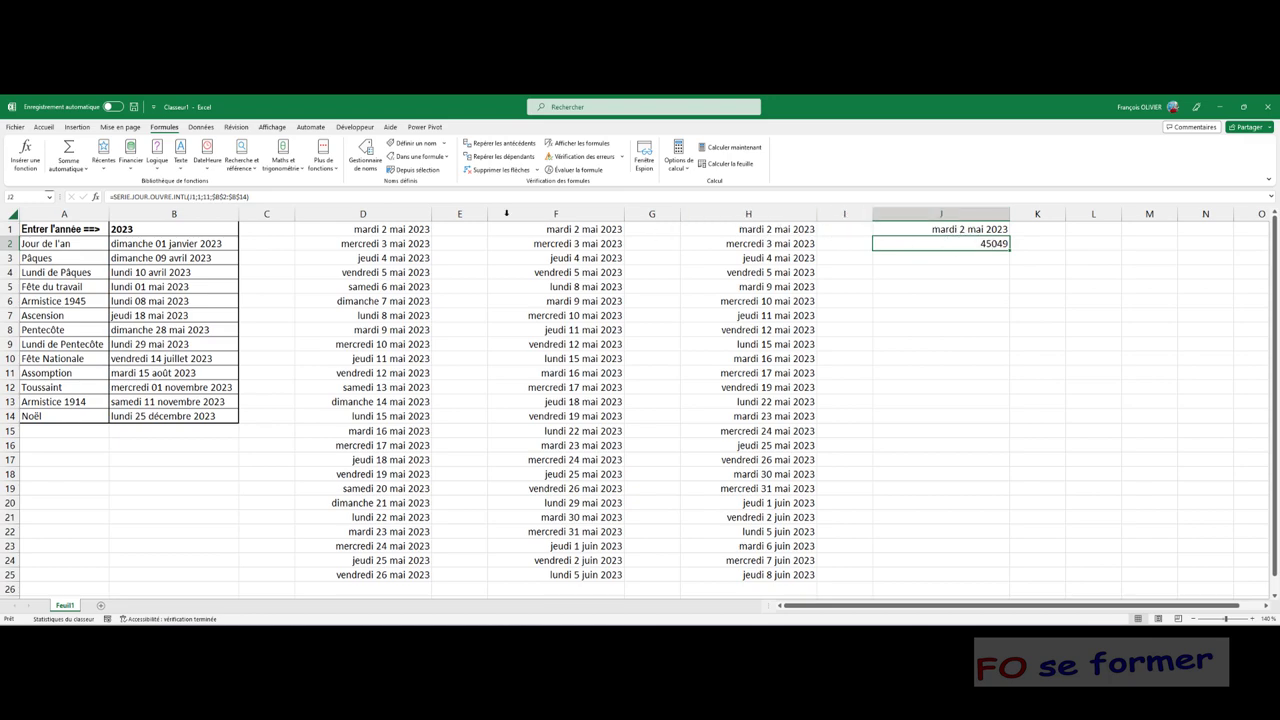
# Format J2 as Date longue and fill it down to J25, ending at vendredi 2 juin 2023.
pyautogui.click(38, 131)
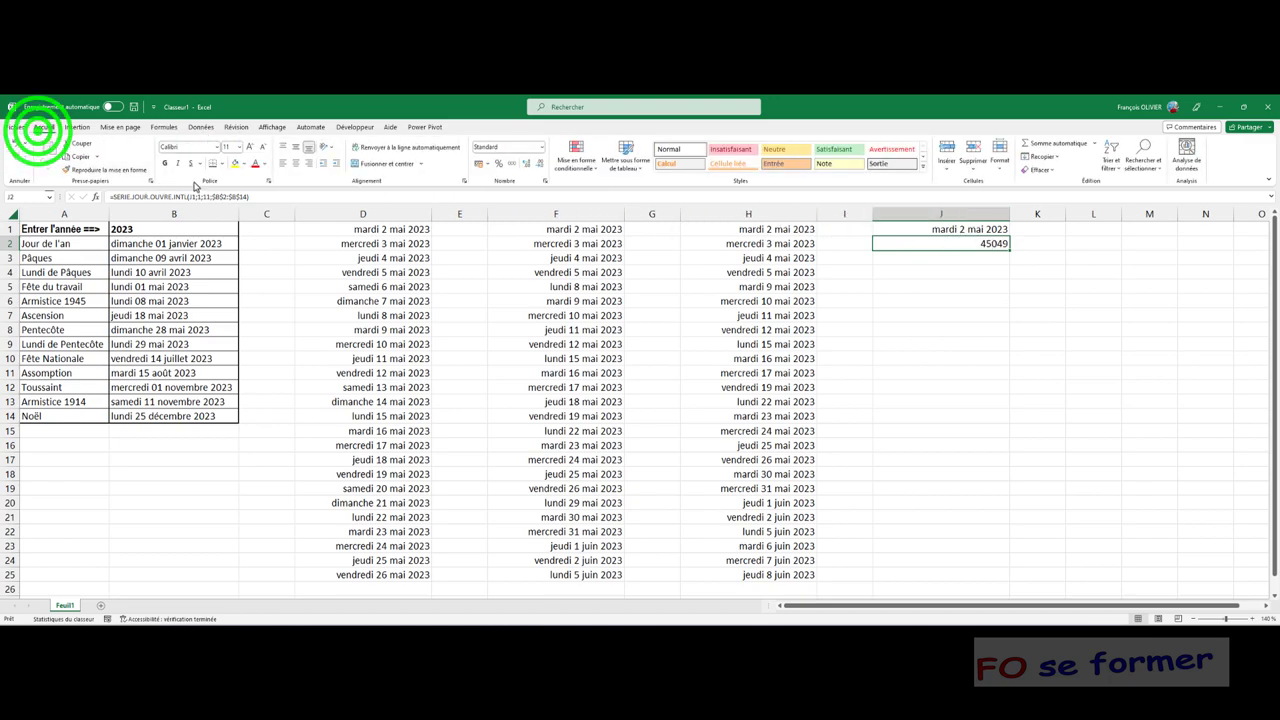
pyautogui.click(540, 152)
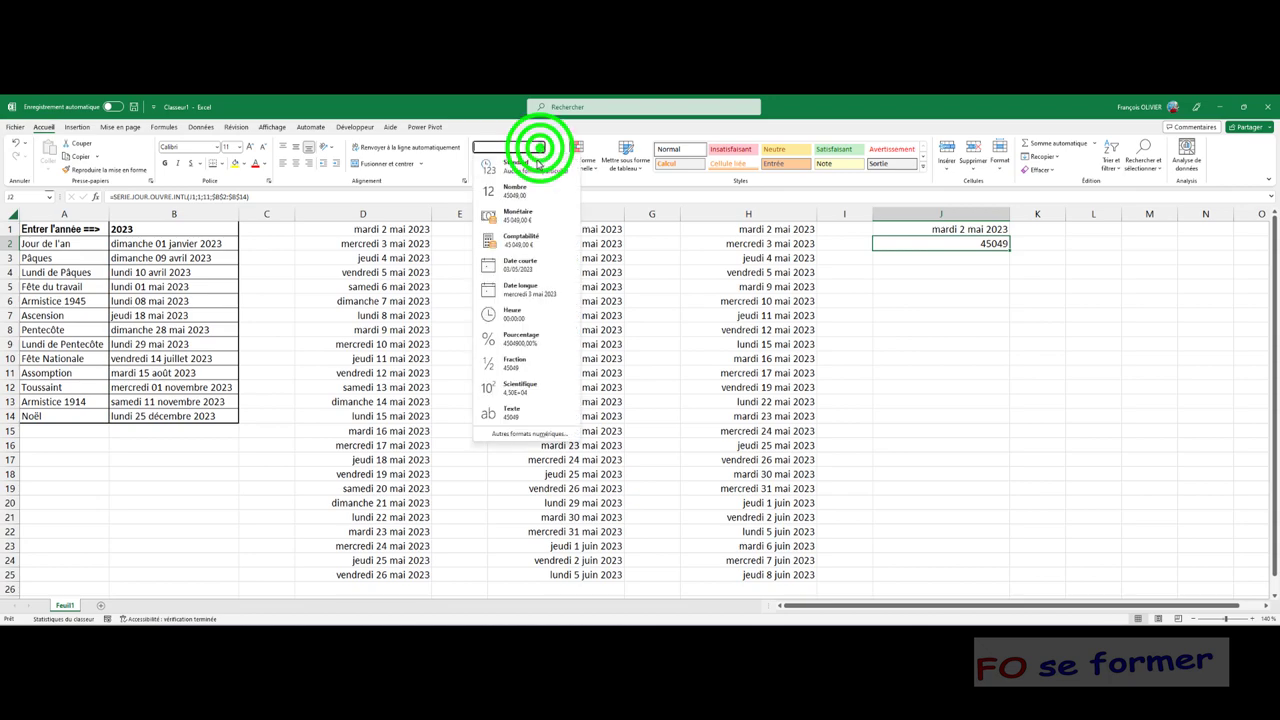
pyautogui.click(523, 290)
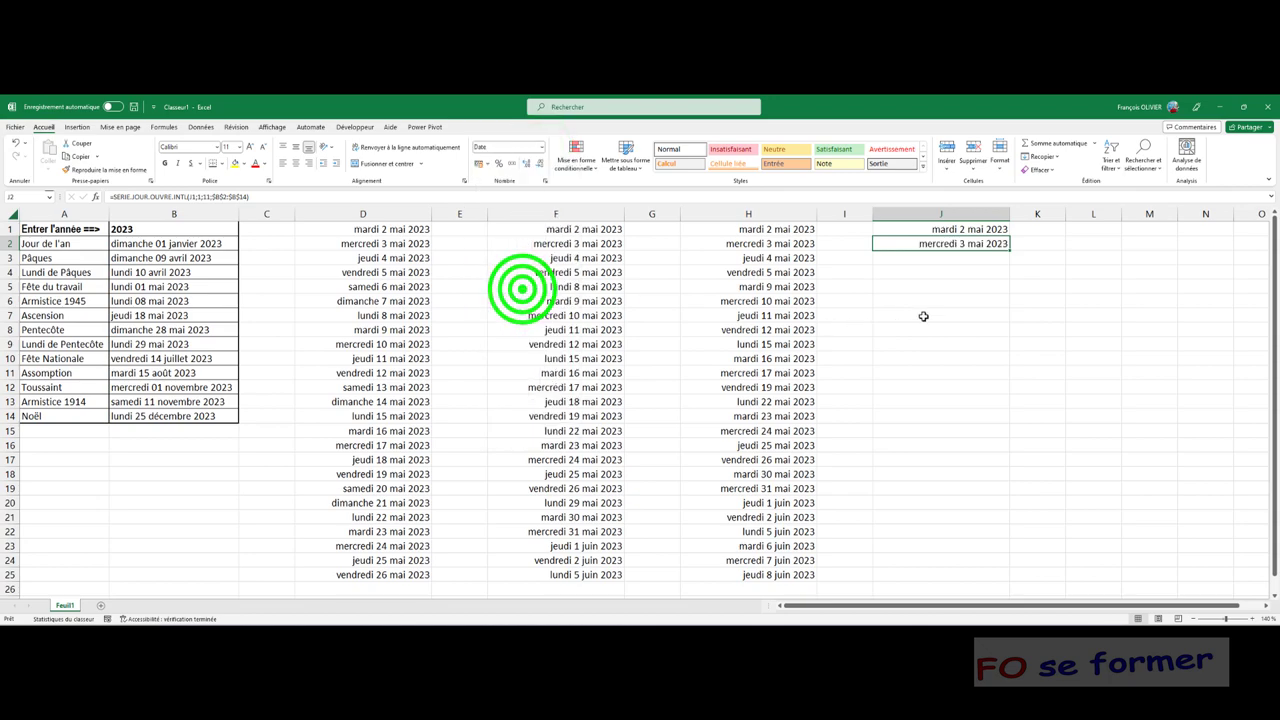
pyautogui.moveTo(1010, 250); pyautogui.dragTo(969, 578)
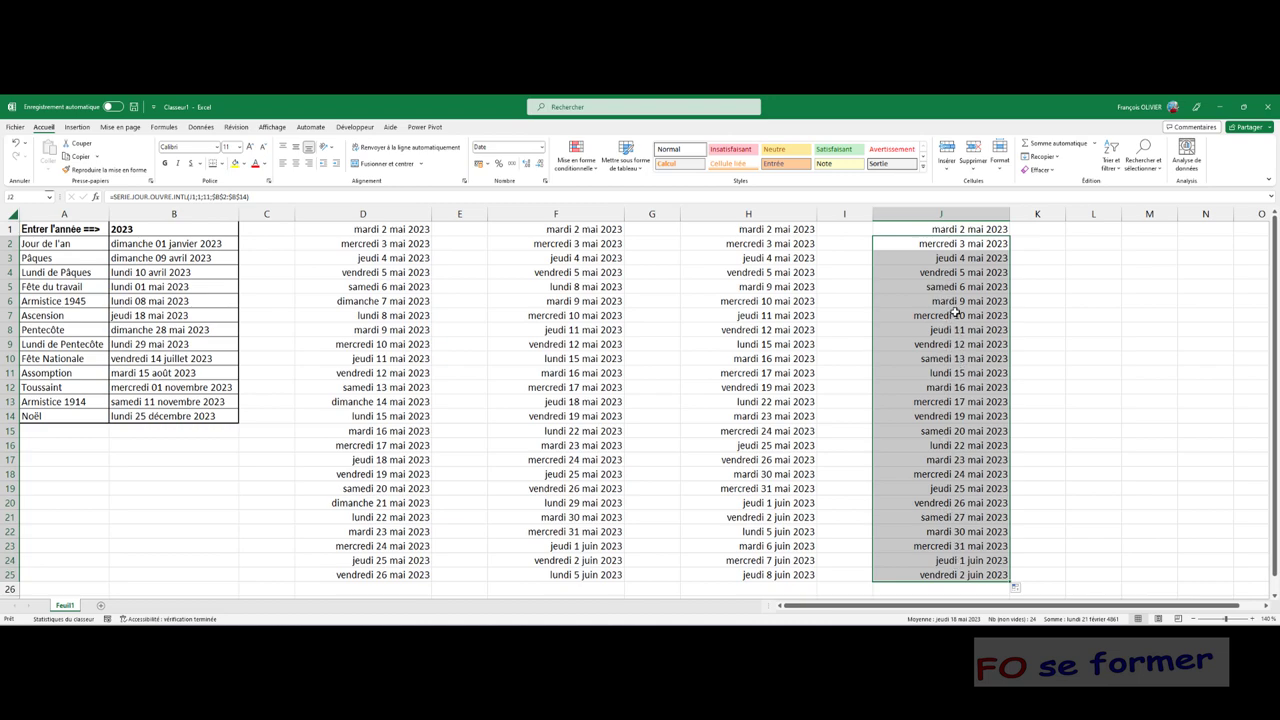
# Open J2's formula =SERIE.JOUR.OUVRE.INTL(J1;1;11;$B$2:$B$14) in edit mode.
pyautogui.click(954, 245)
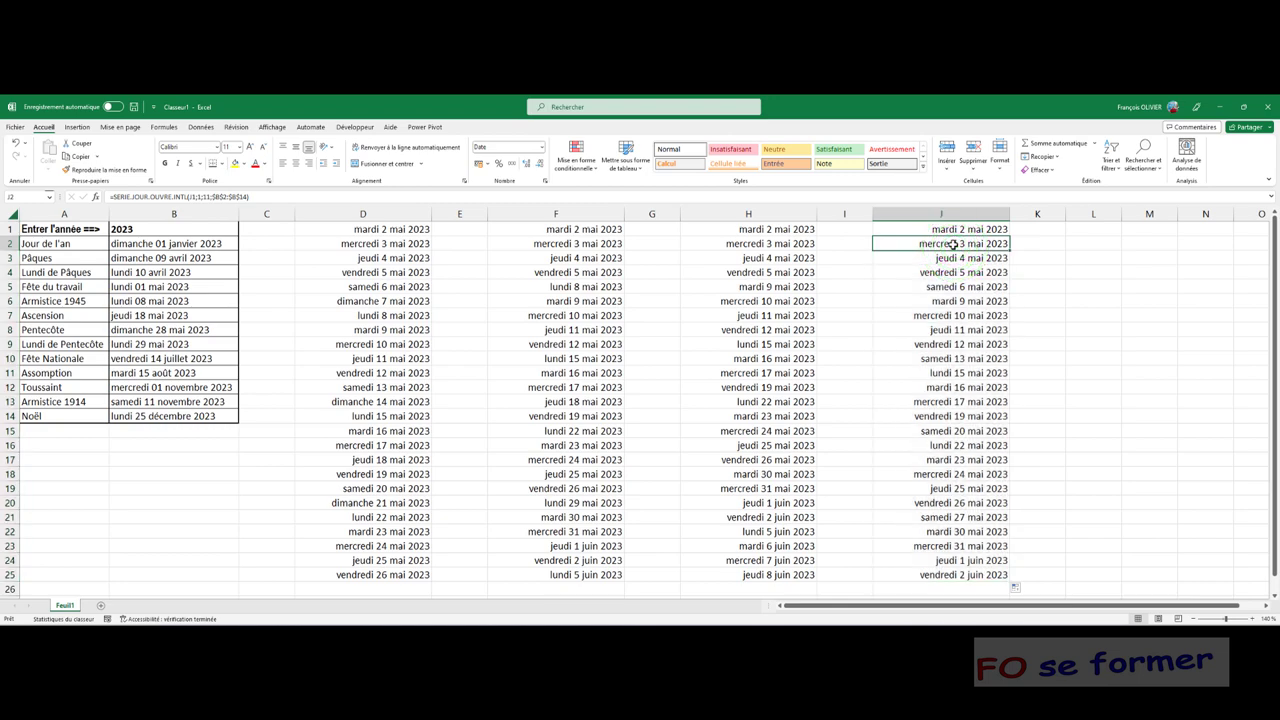
pyautogui.doubleClick(954, 244)
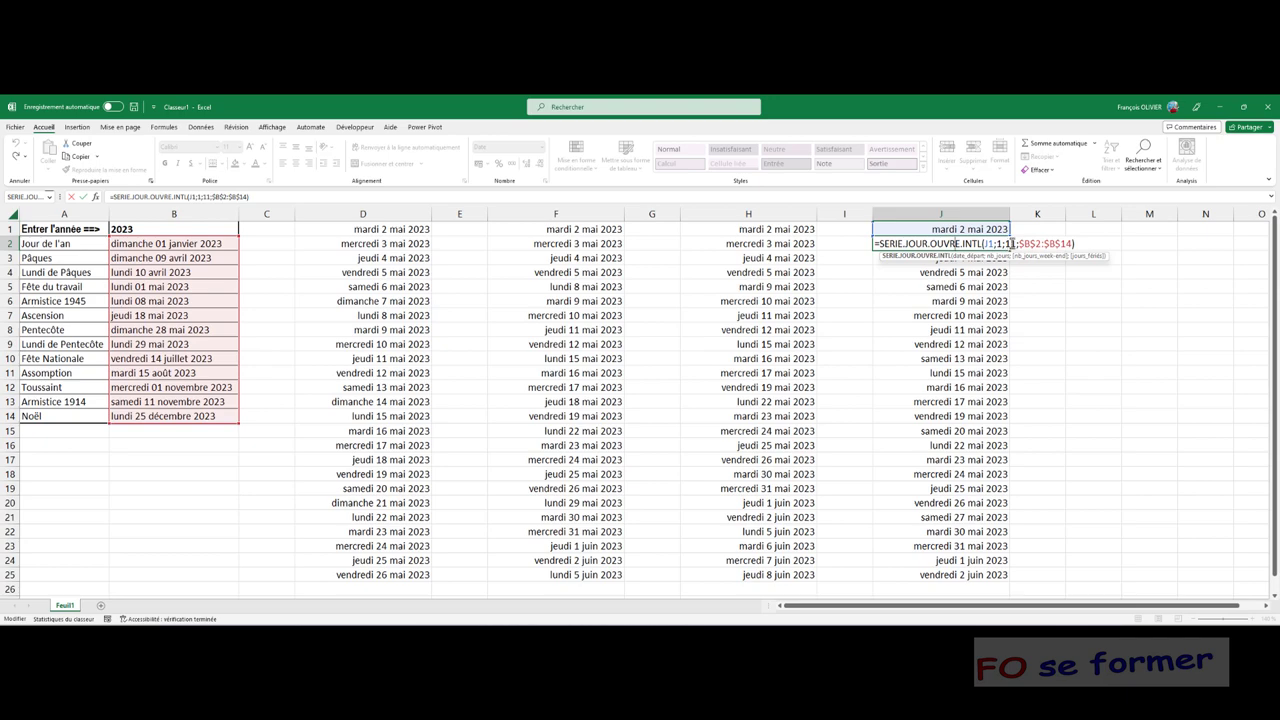
# Re-enter weekend code 11 in J2's formula so it returns mercredi 3 mai 2023.
pyautogui.click(1012, 244)
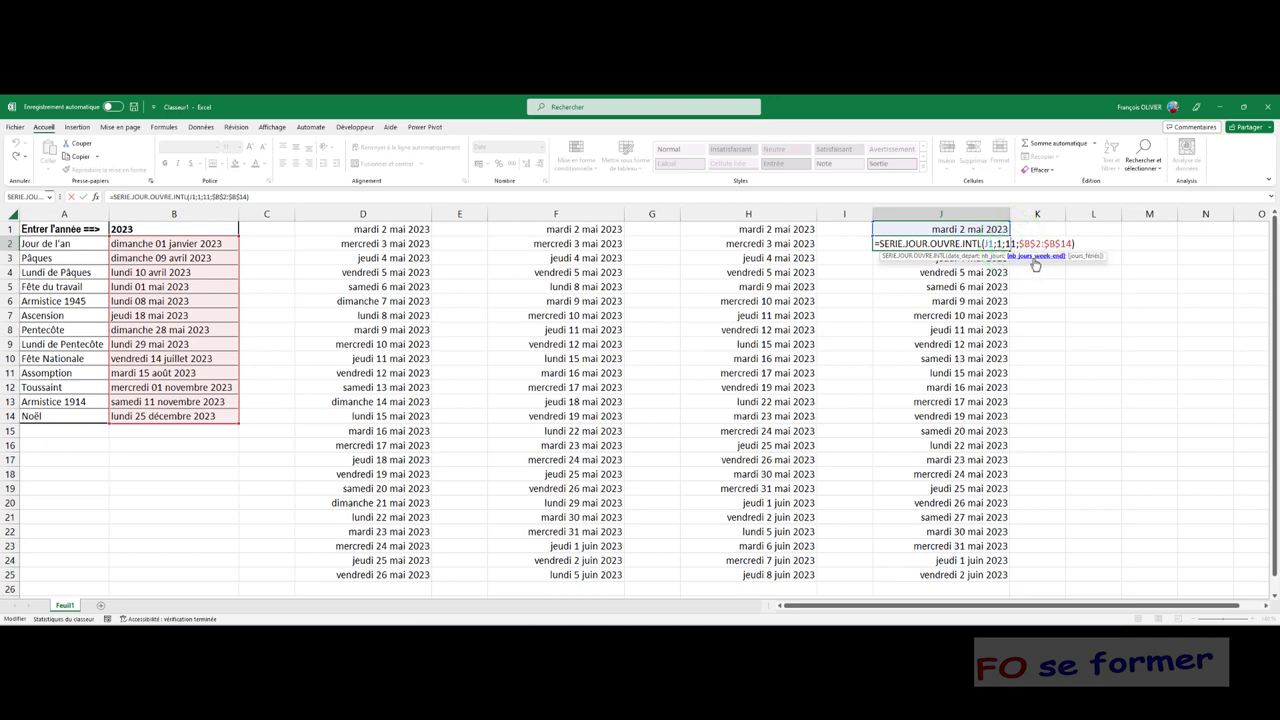
pyautogui.doubleClick(1014, 244)
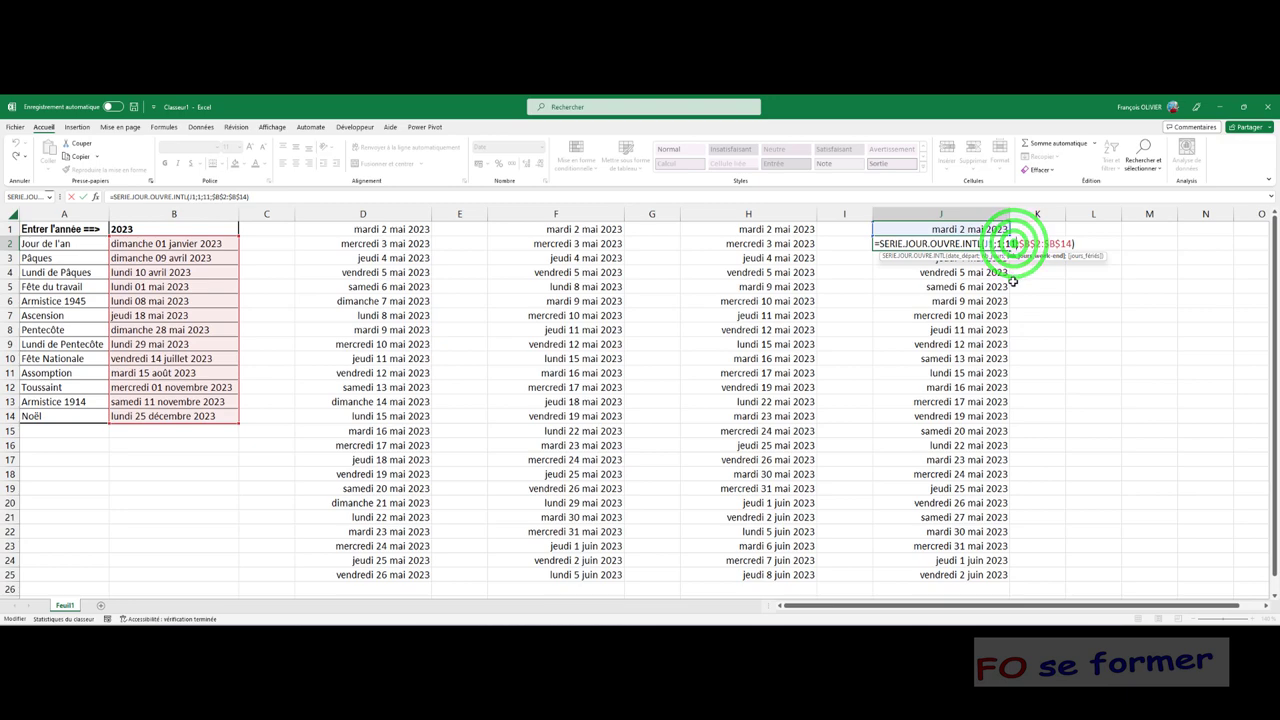
pyautogui.write('1')
pyautogui.press('BackSpace')
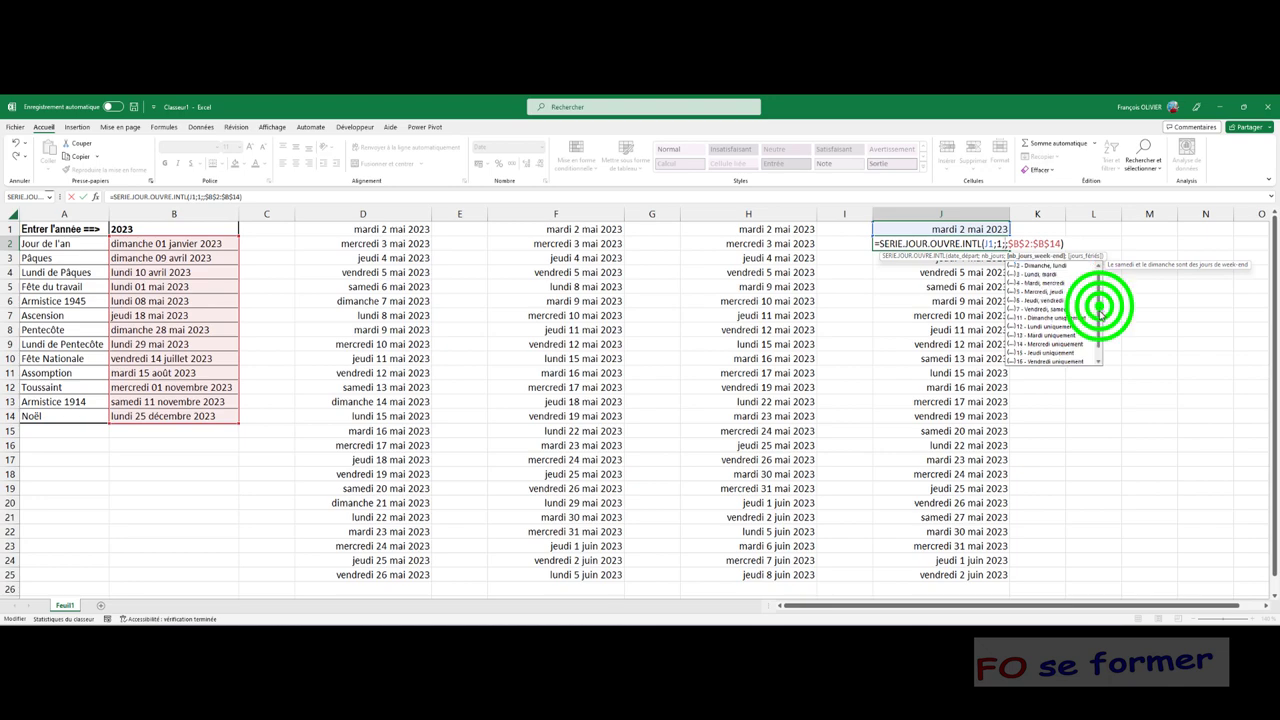
pyautogui.moveTo(1100, 305); pyautogui.dragTo(1100, 342)
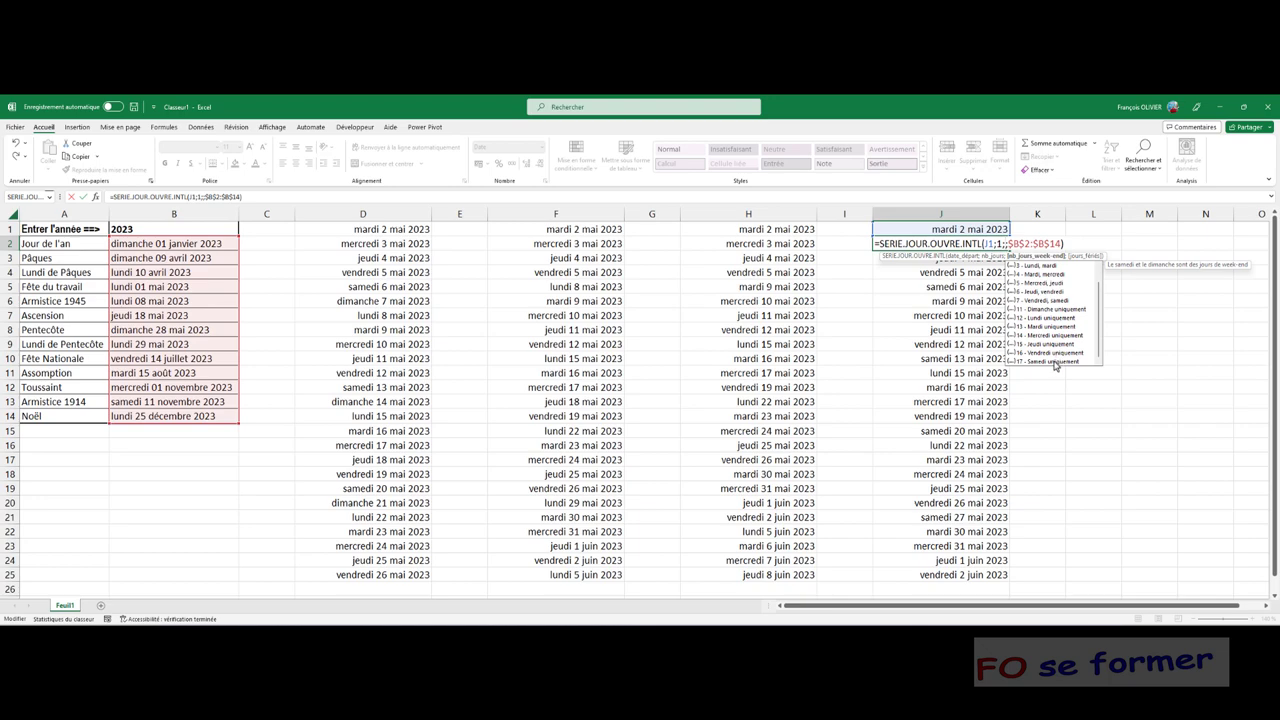
pyautogui.write('11;')
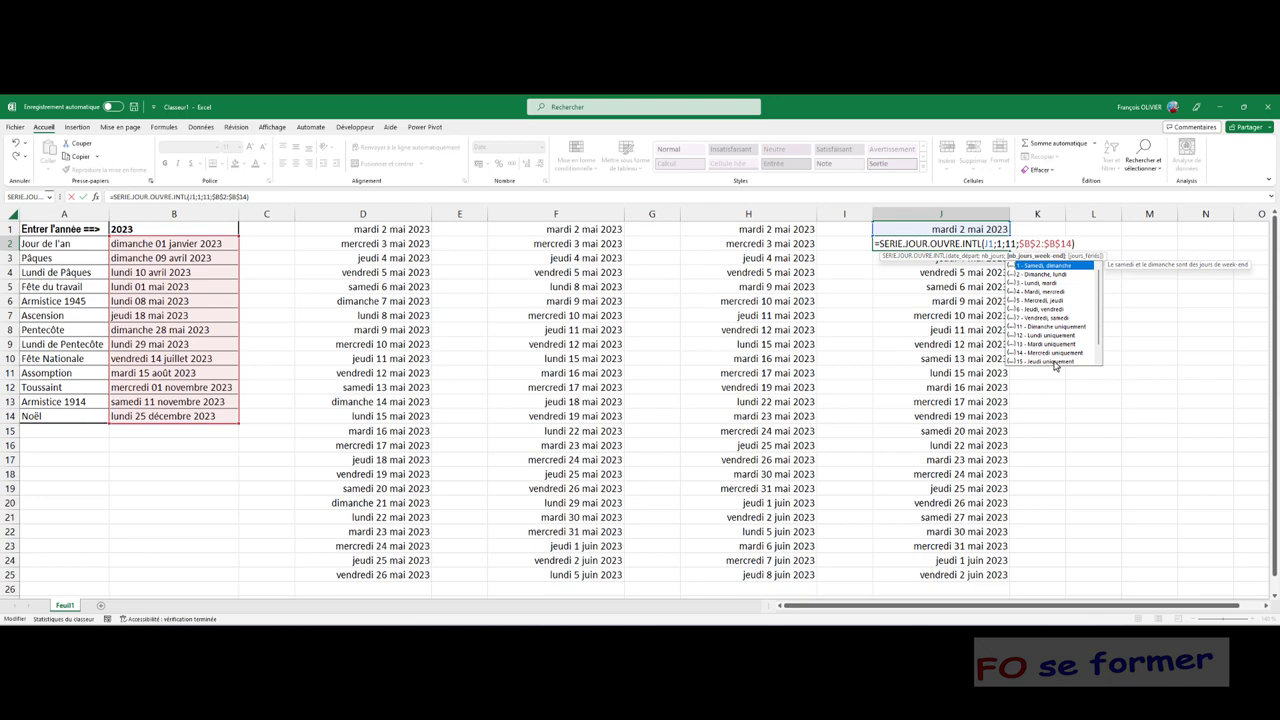
pyautogui.press('Return')
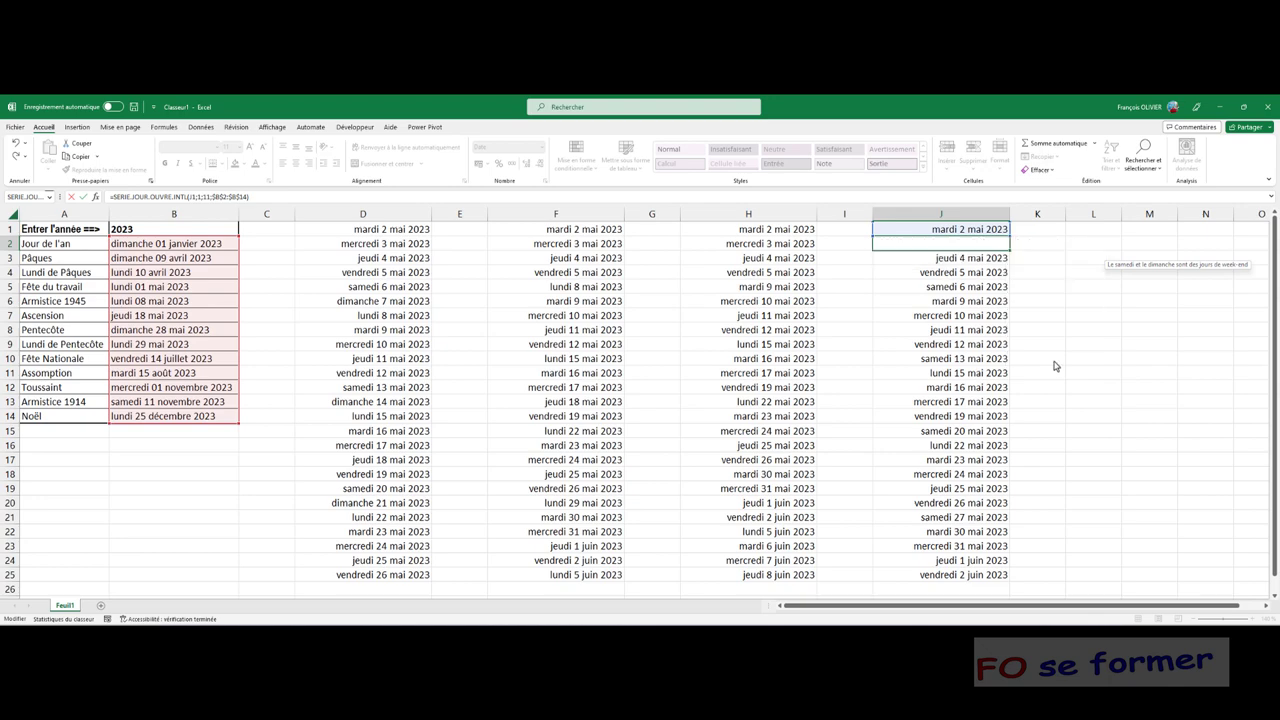
# Open J3's function arguments and launch the online help for SERIE.JOUR.OUVRE.INTL.
pyautogui.doubleClick(926, 258)
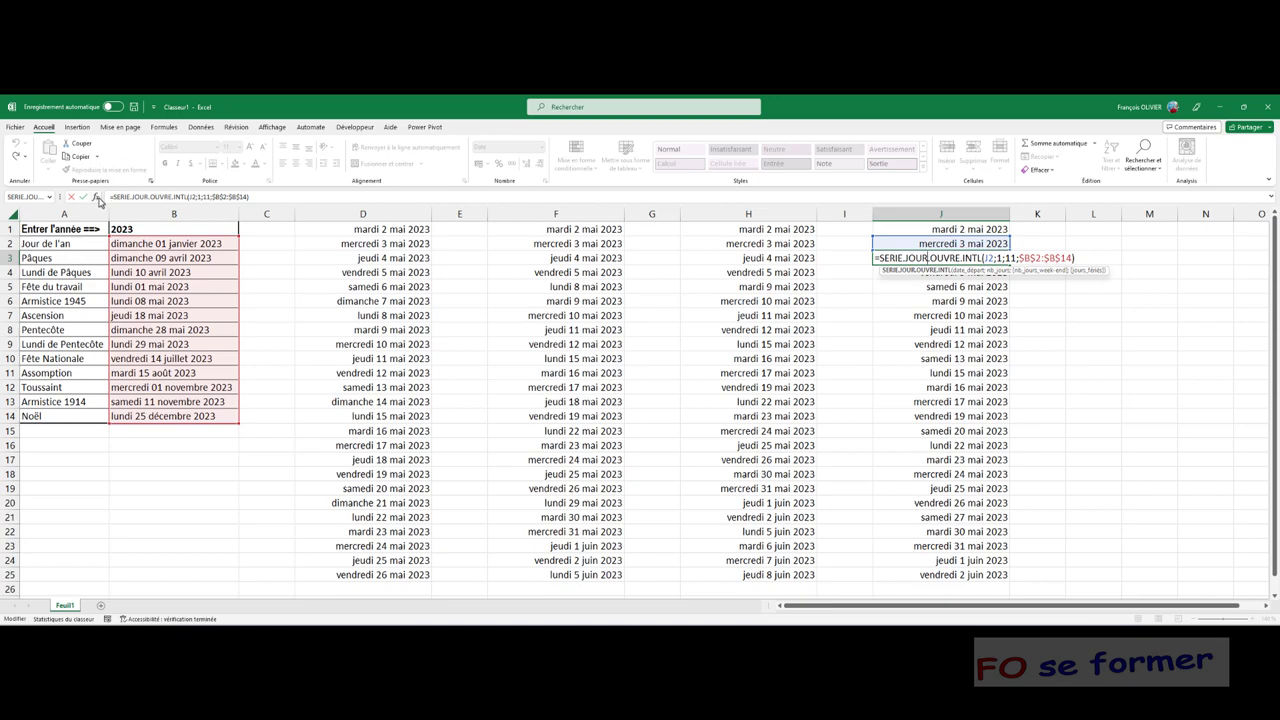
pyautogui.click(97, 196)
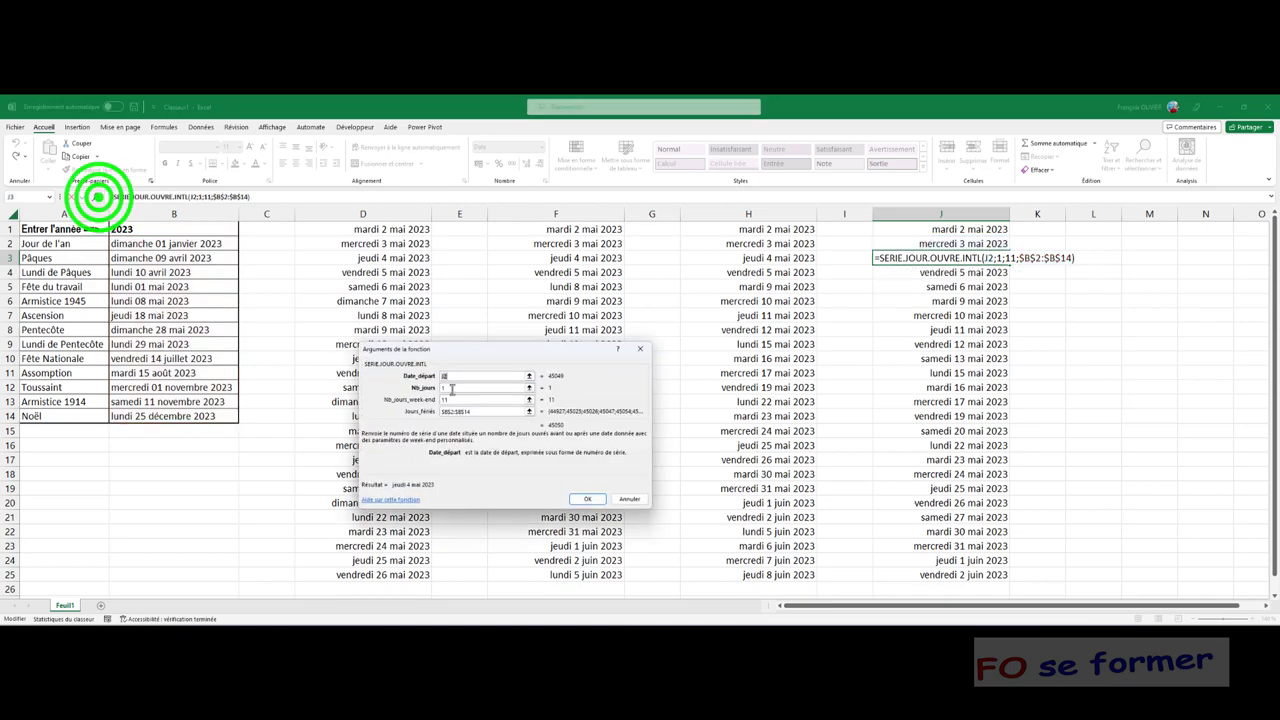
pyautogui.click(387, 502)
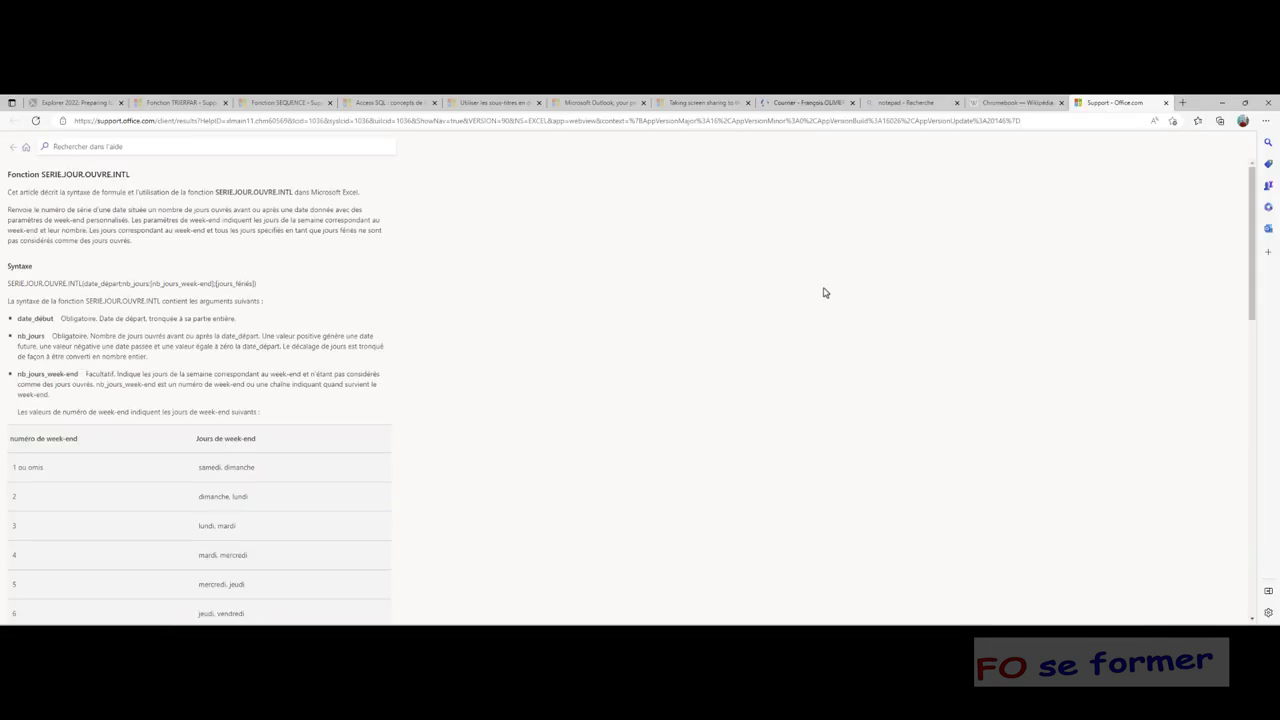
# Scroll the support page down to the weekend-number table listing codes 1–17.
pyautogui.scroll(-2, 391, 404)
pyautogui.scroll(-1, 391, 404)
pyautogui.scroll(-1, 391, 404)
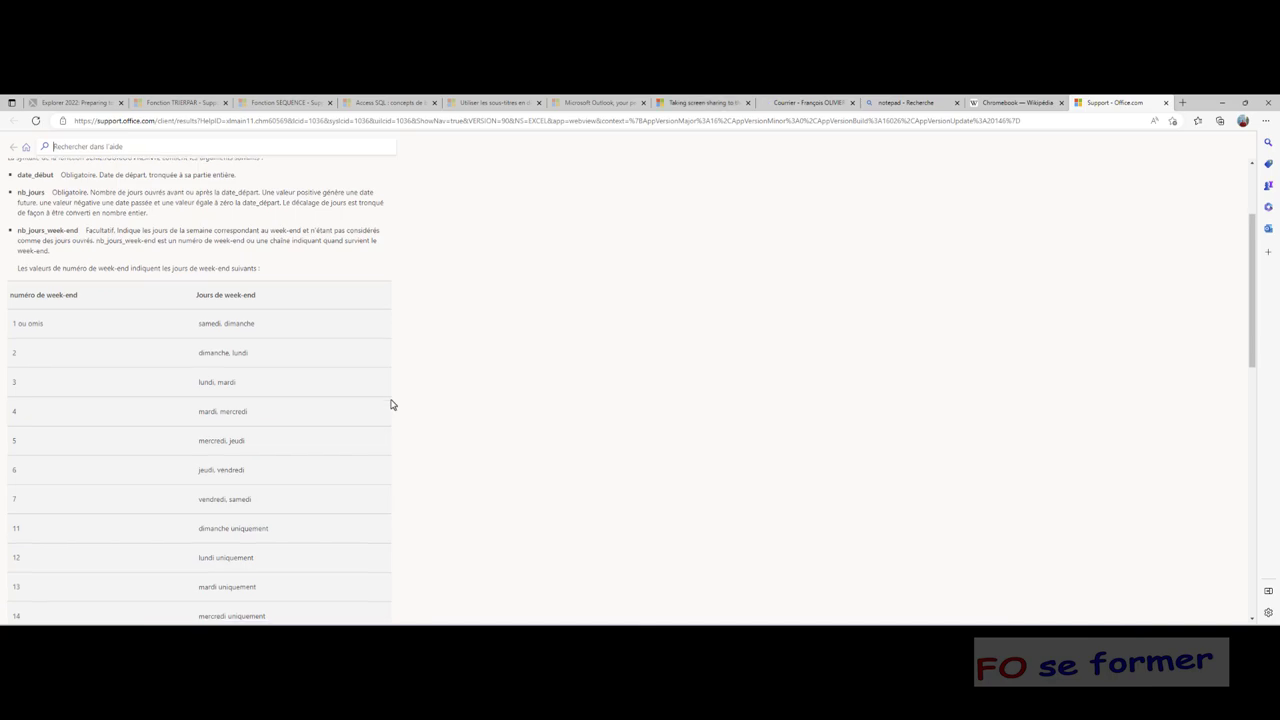
pyautogui.scroll(-2, 391, 404)
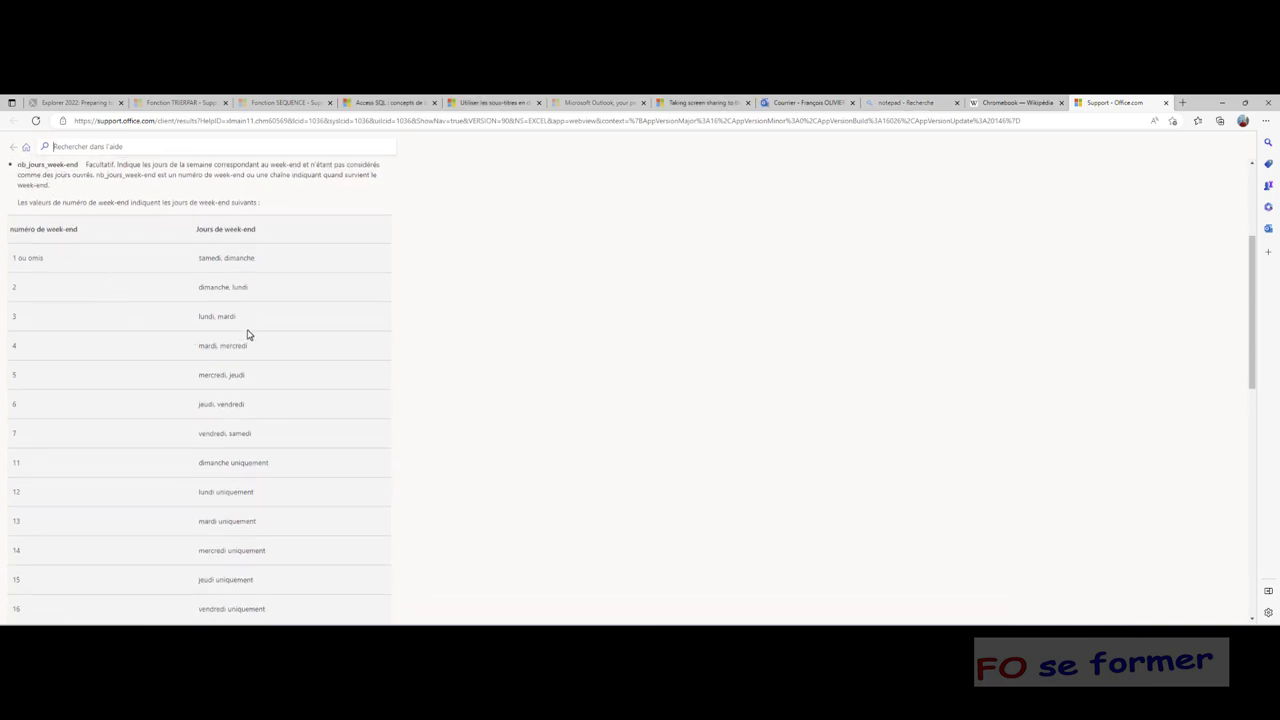
pyautogui.scroll(-2, 248, 335)
pyautogui.scroll(-2, 252, 396)
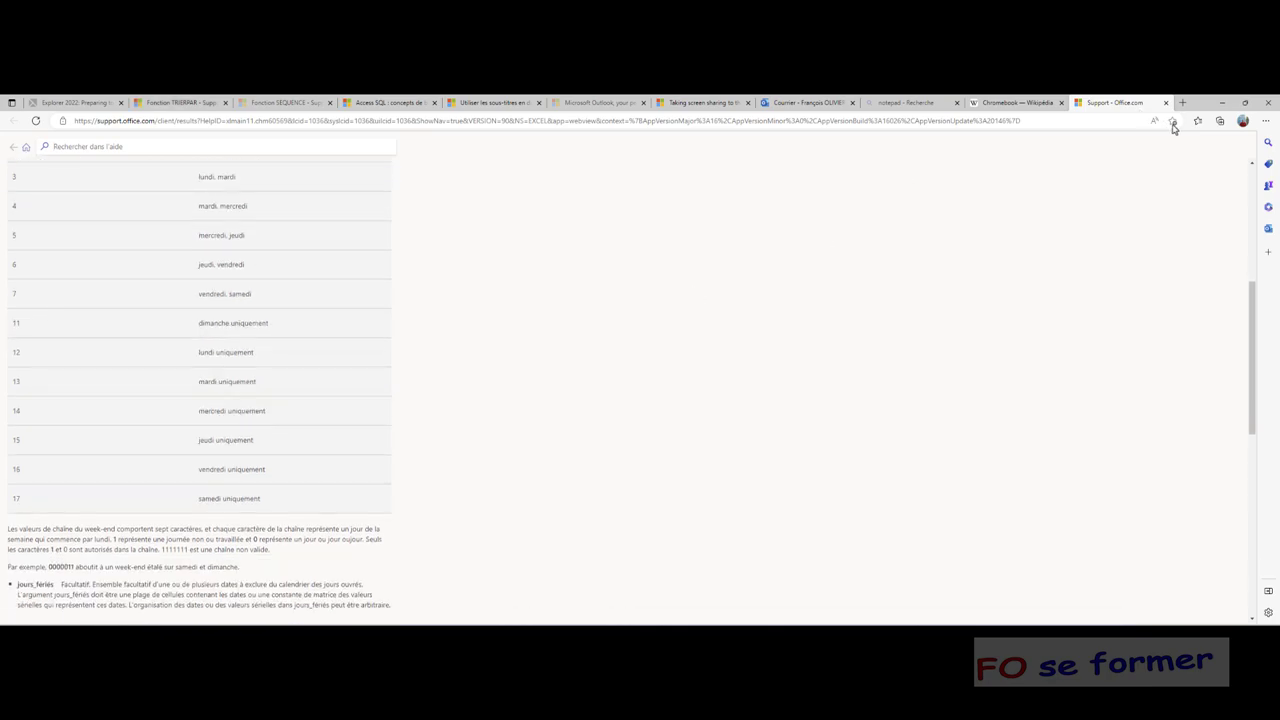
# Close the browser help and Function Arguments, then review and close Excel's weekend-number help pane.
pyautogui.click(1264, 103)
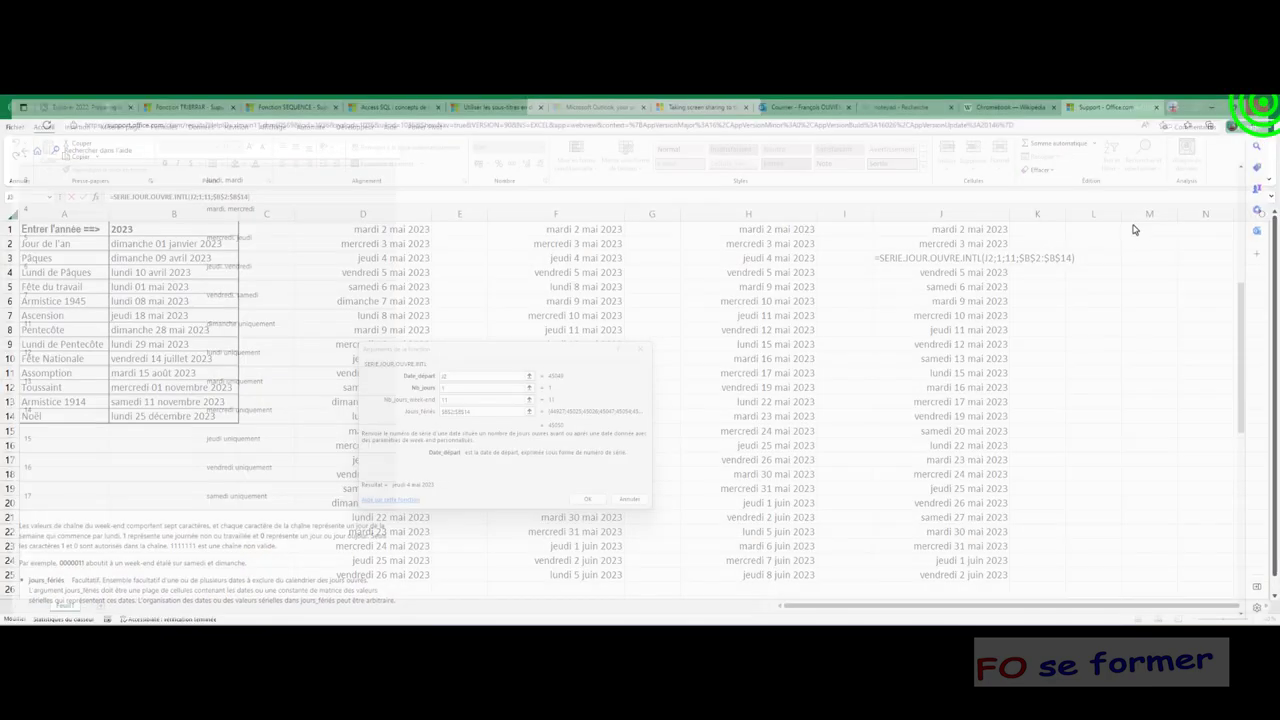
pyautogui.click(601, 500)
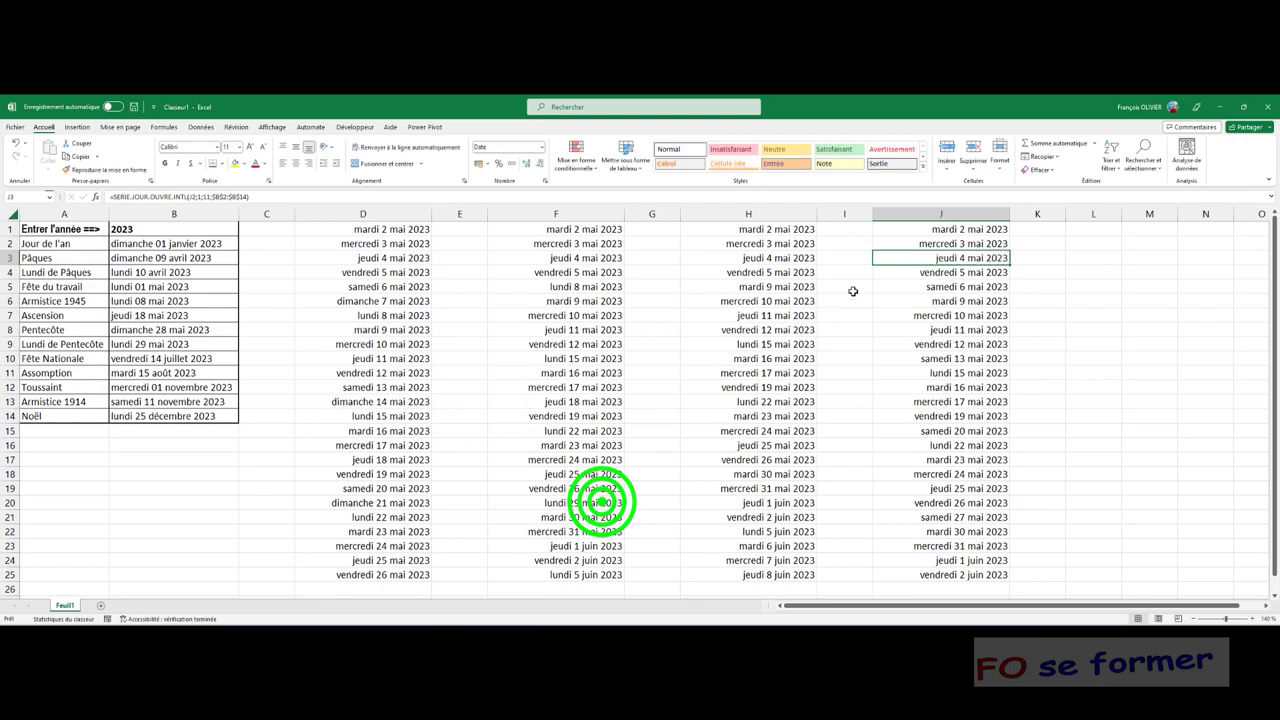
pyautogui.doubleClick(909, 251)
pyautogui.click(905, 270)
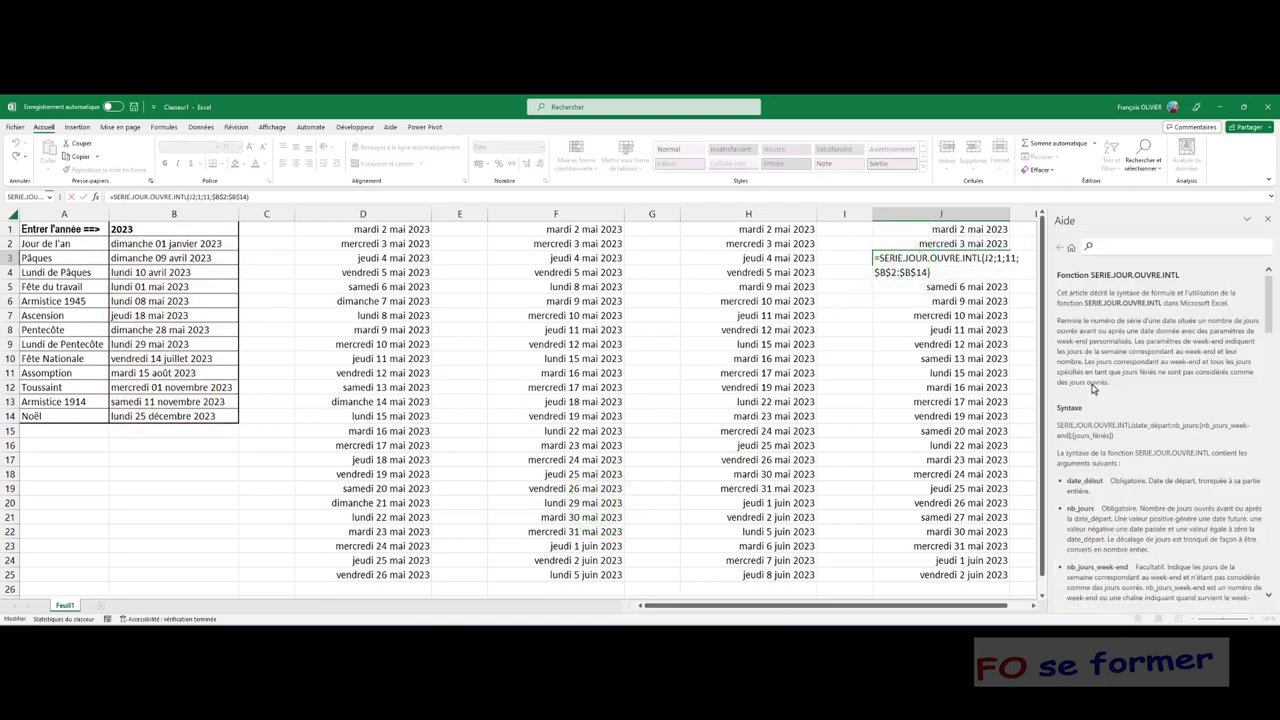
pyautogui.moveTo(1267, 298)
pyautogui.mouseDown()
pyautogui.moveTo(1252, 387)
pyautogui.moveTo(1249, 370)
pyautogui.mouseUp()
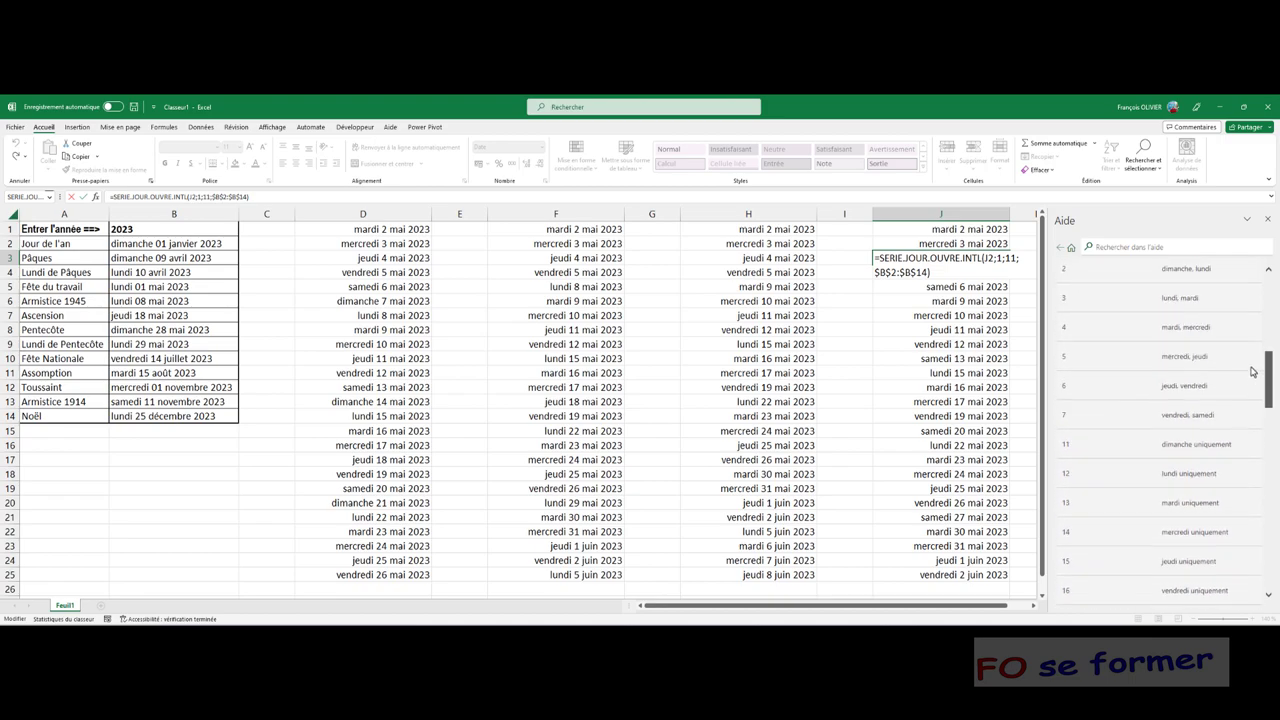
pyautogui.click(1267, 219)
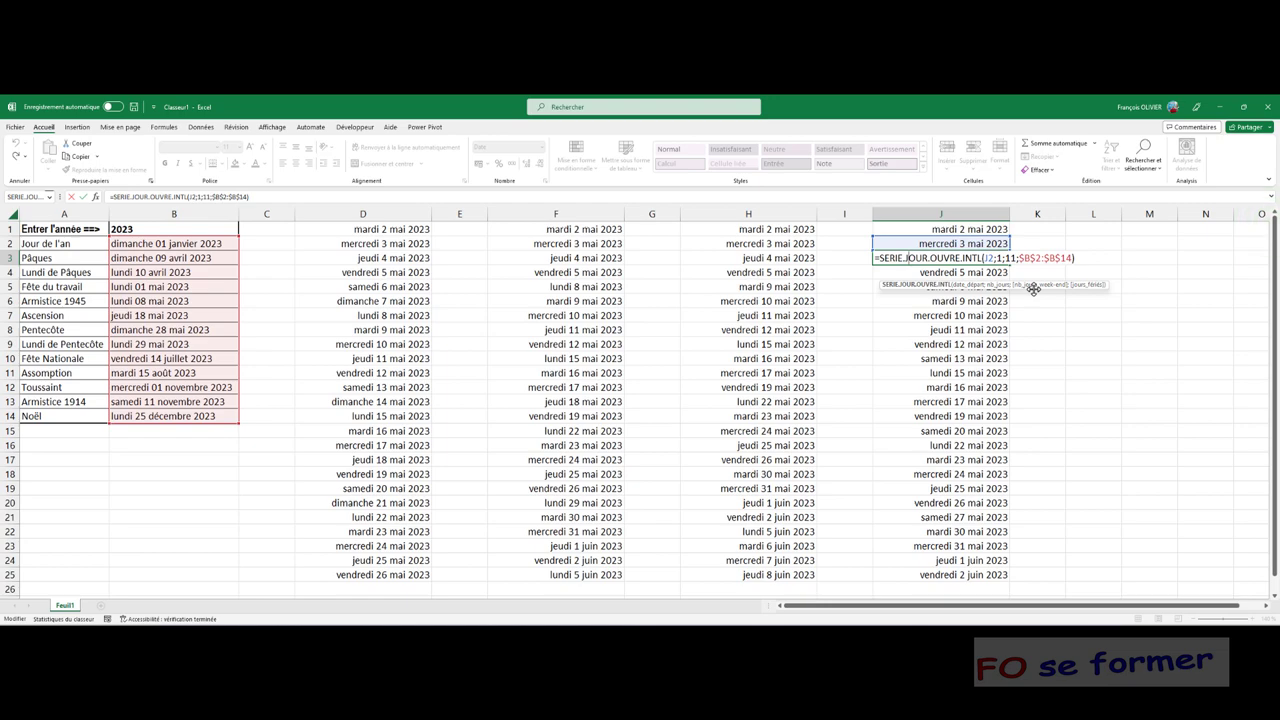
pyautogui.press('Return')
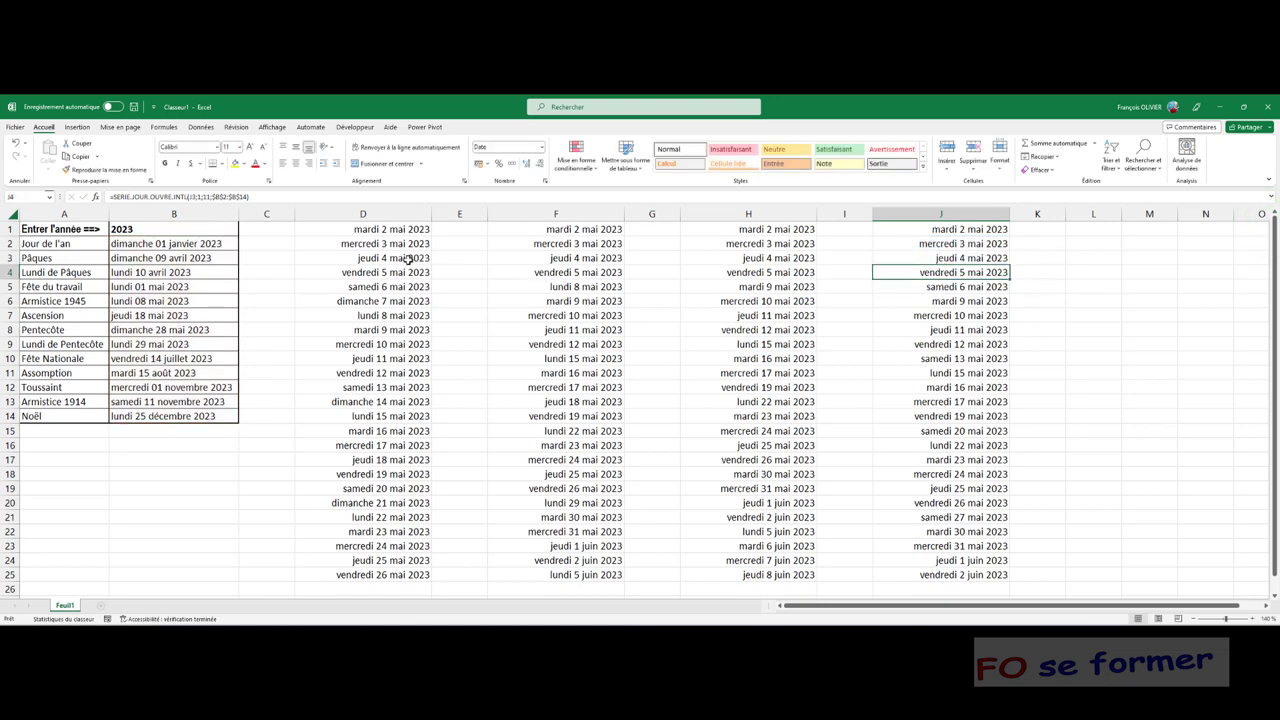
pyautogui.click(578, 230)
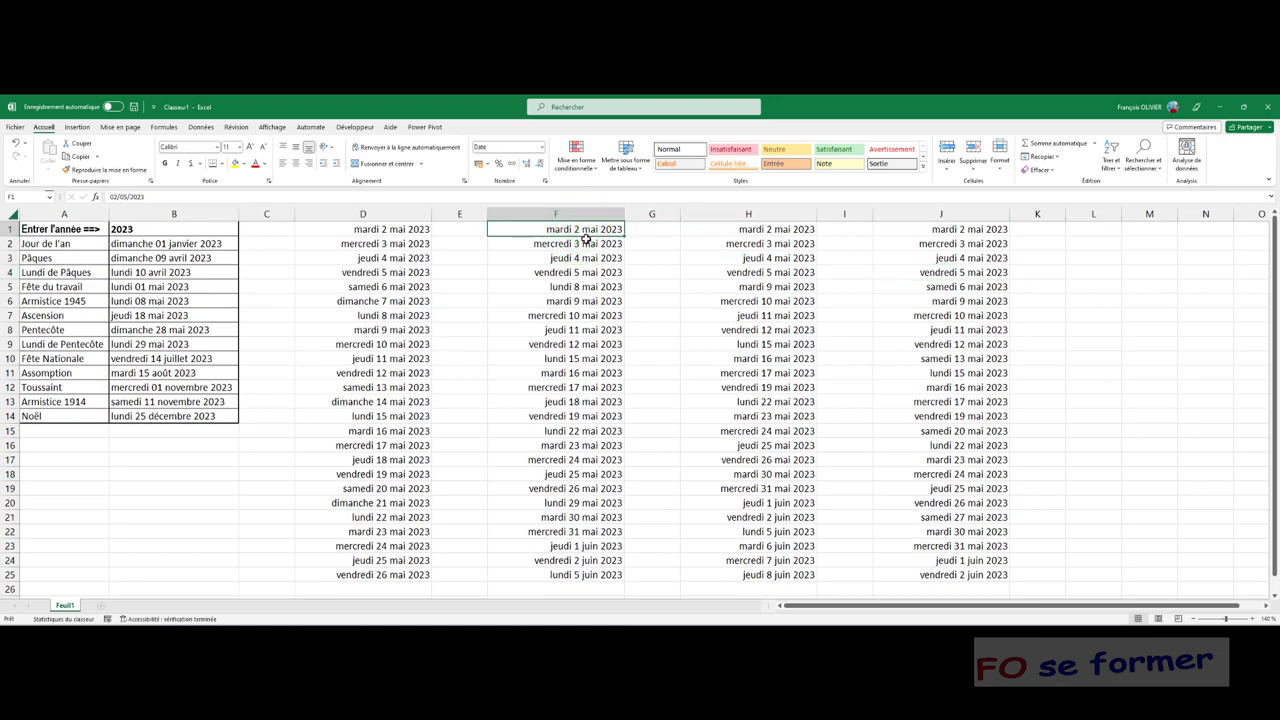
pyautogui.click(586, 244)
pyautogui.doubleClick(414, 244)
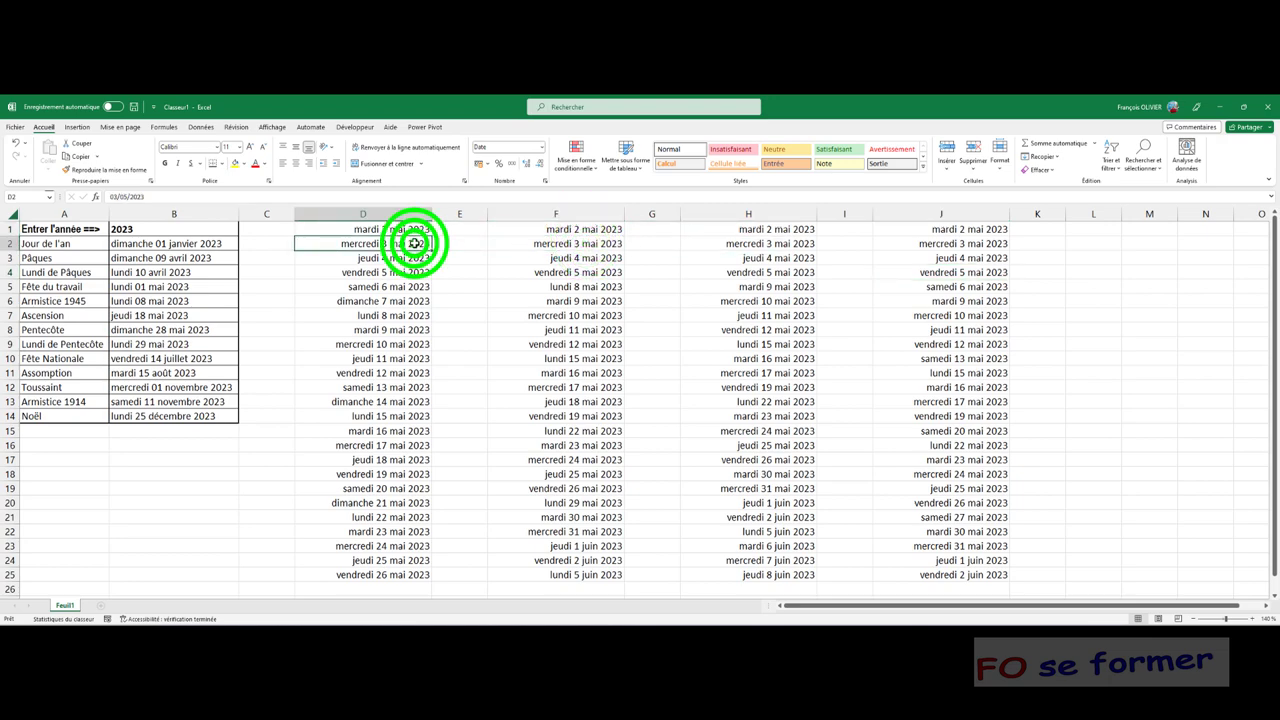
pyautogui.press('Escape')
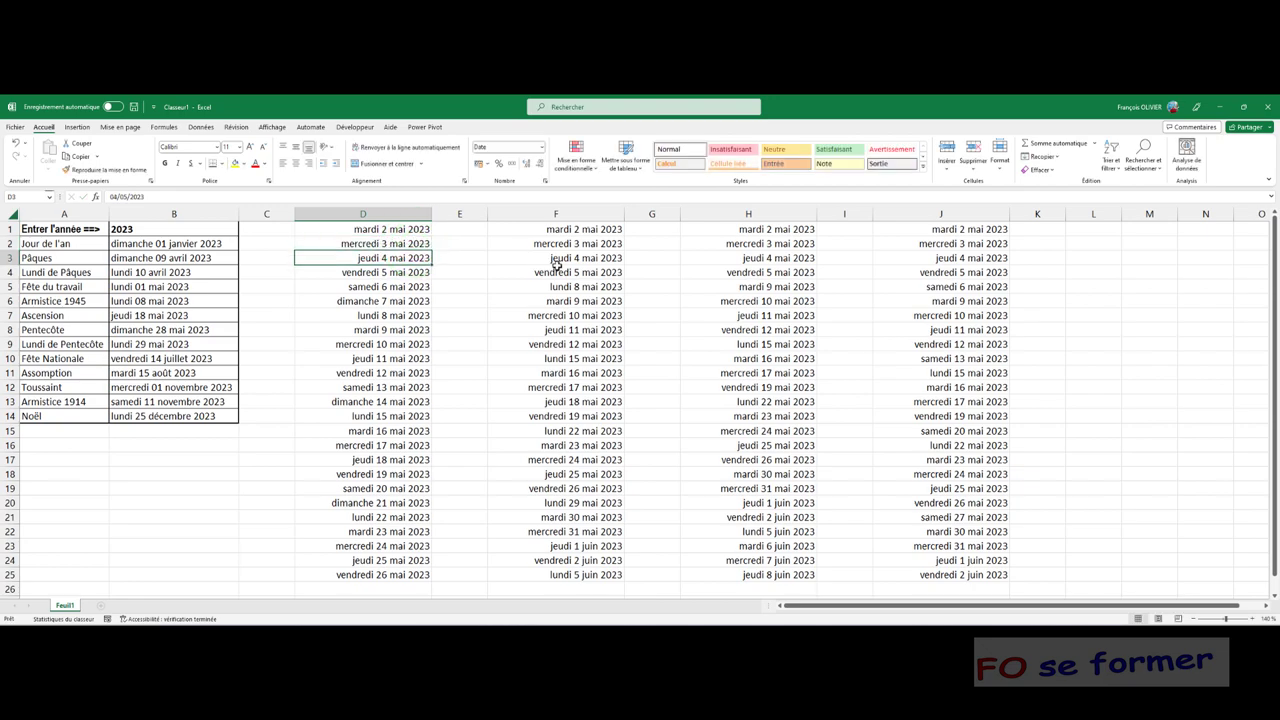
pyautogui.click(560, 245)
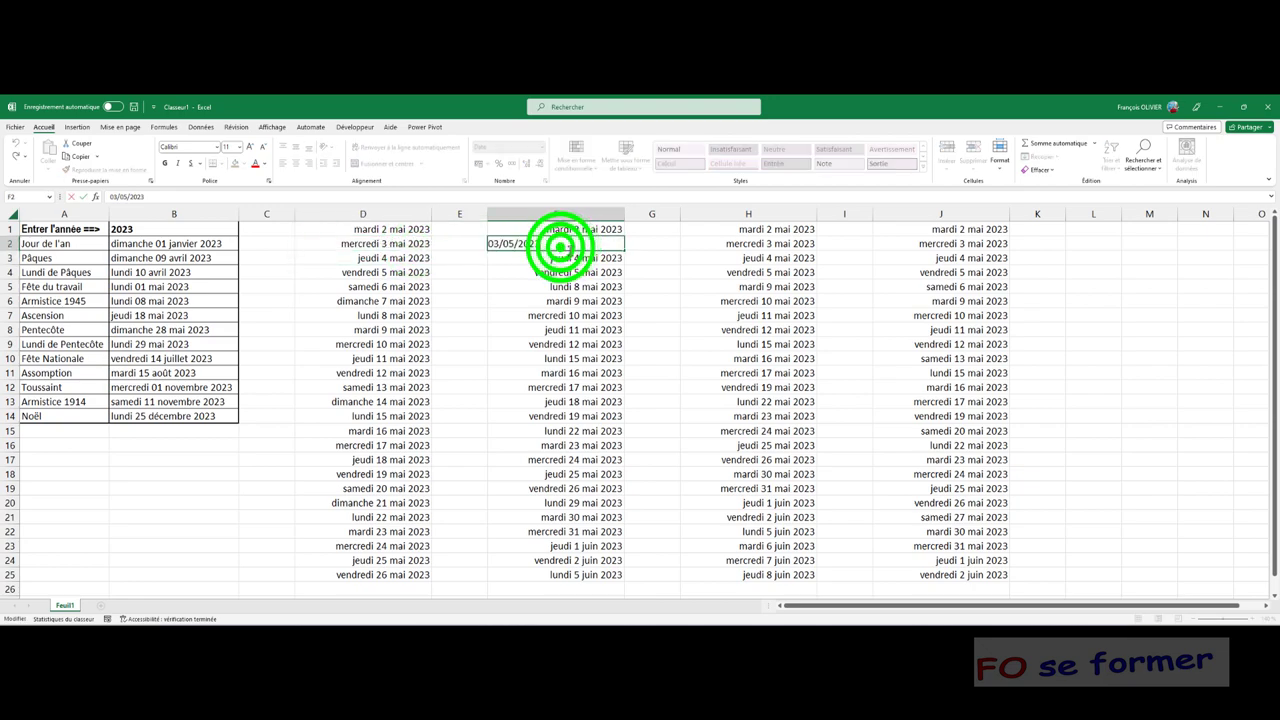
pyautogui.doubleClick(745, 244)
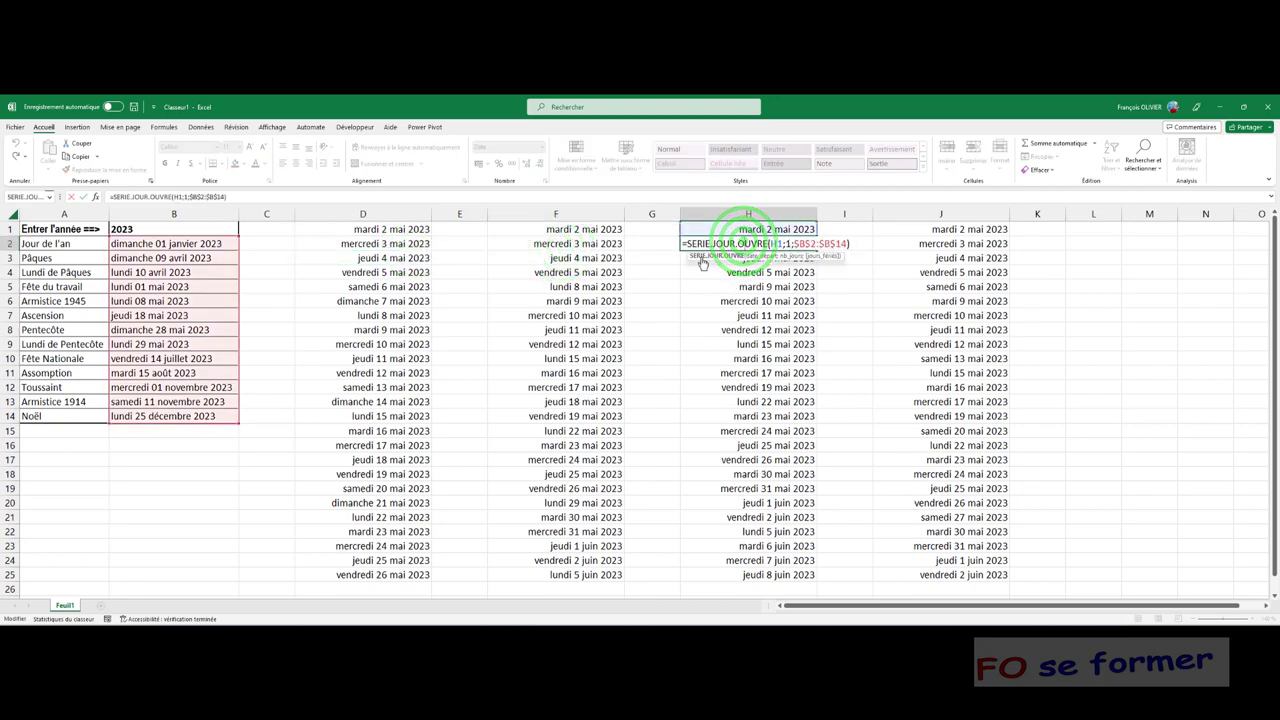
pyautogui.press('Return')
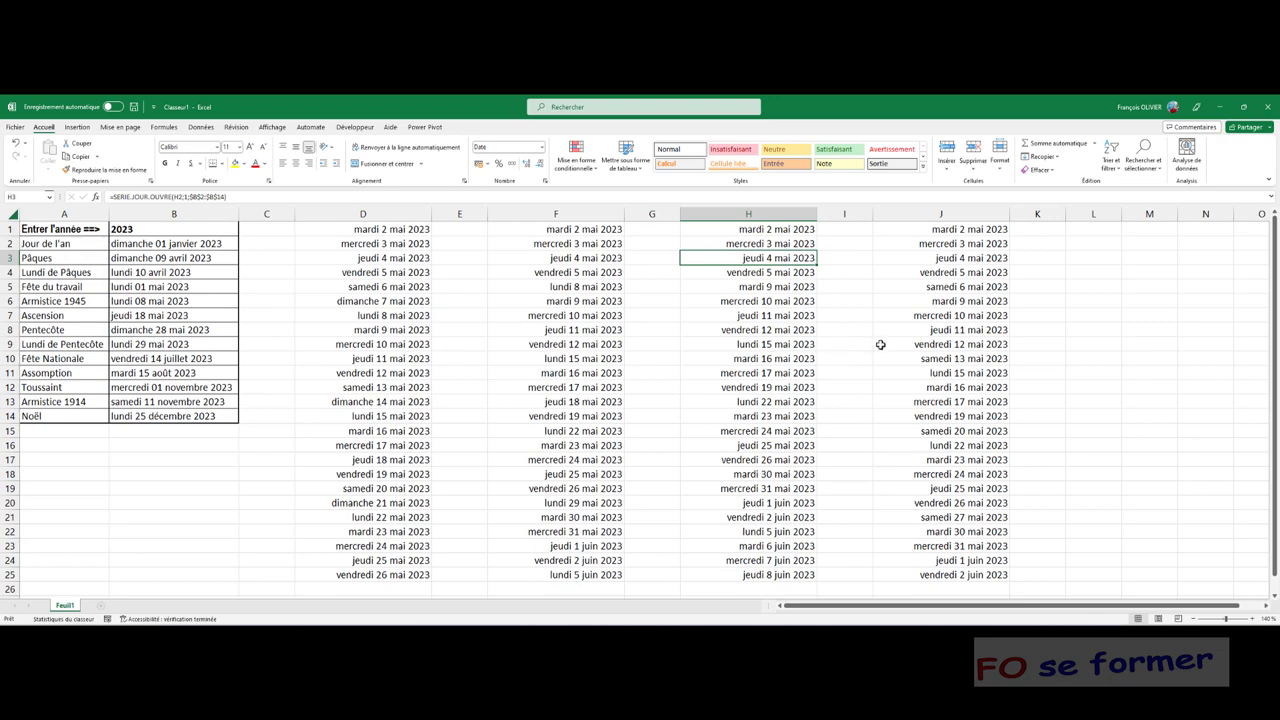
pyautogui.click(930, 246)
pyautogui.doubleClick(930, 246)
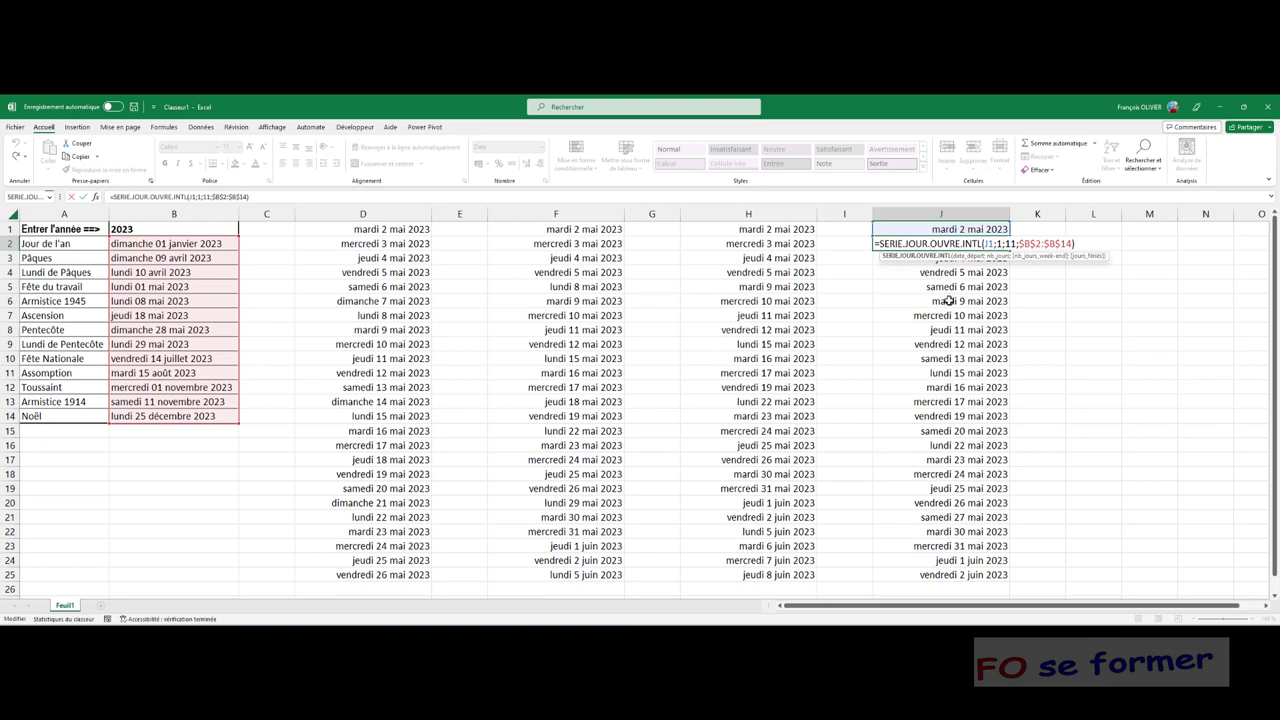
pyautogui.press('Return')
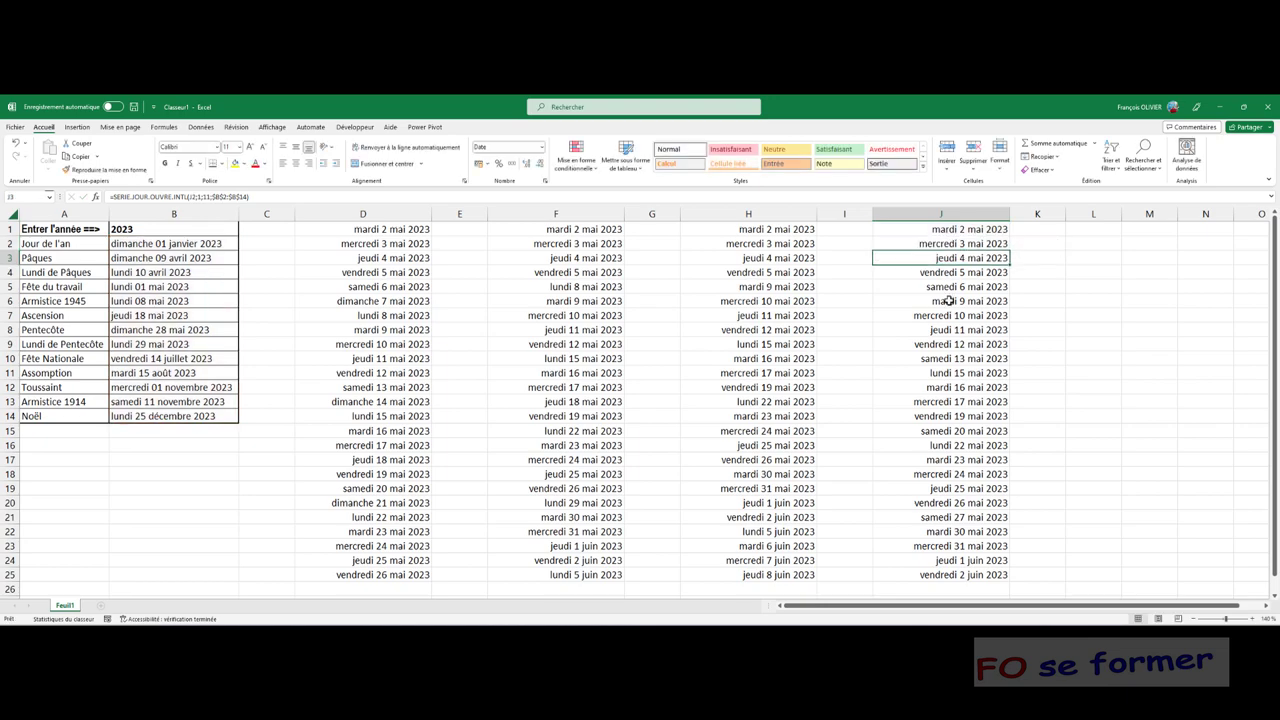